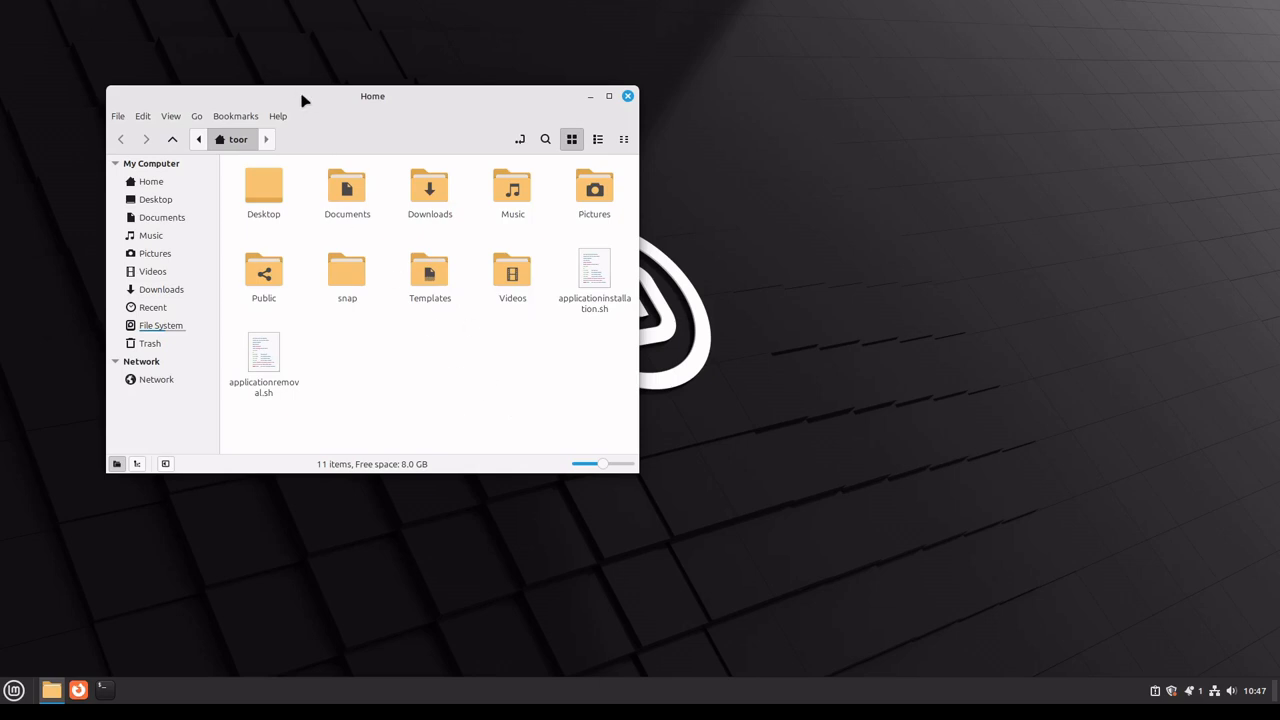
# Step: Move the Home window away from the desktop's edge and create an empty document on the desktop named Random Text Document
pyautogui.moveTo(305, 100); pyautogui.dragTo(478, 109)
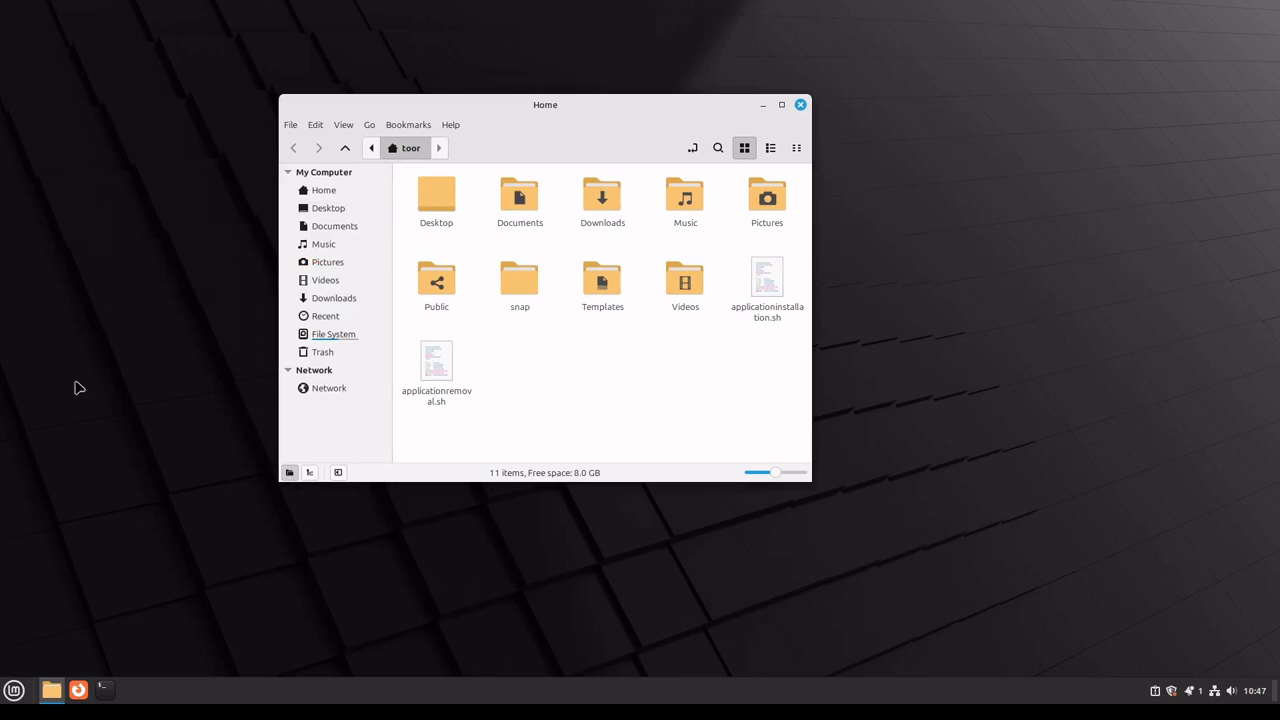
pyautogui.rightClick(112, 127)
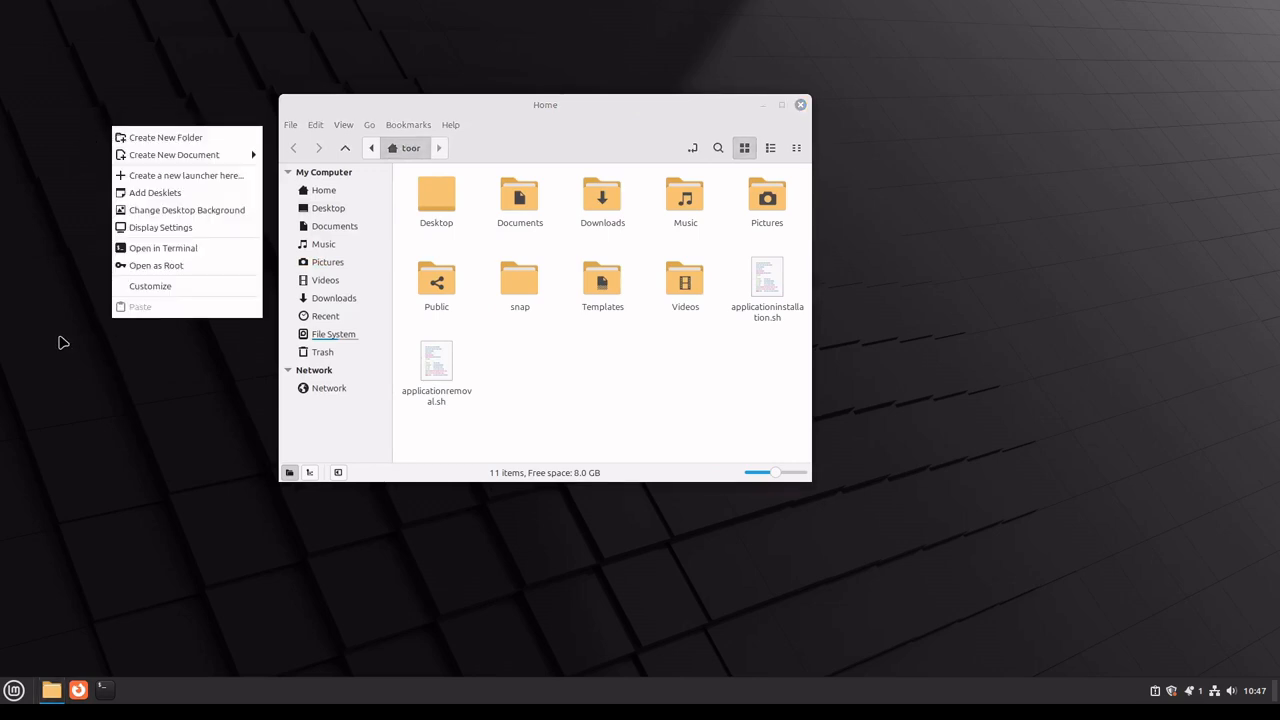
pyautogui.moveTo(199, 156)
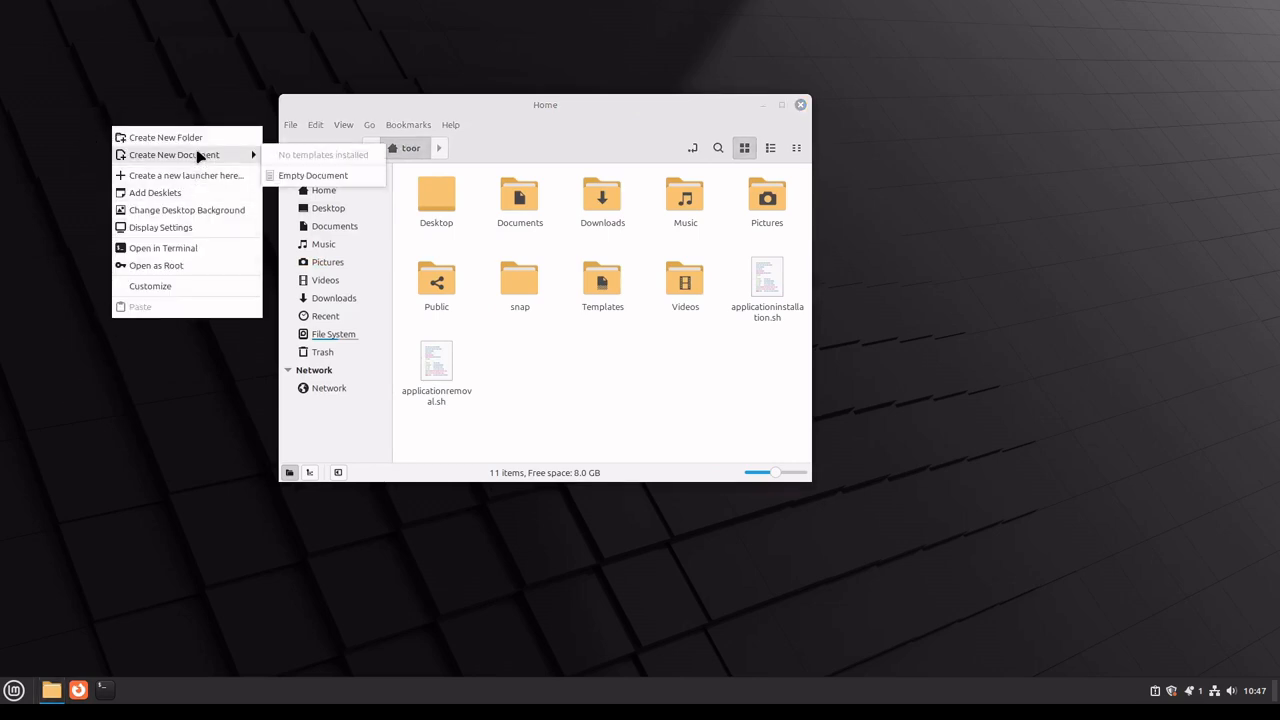
pyautogui.click(372, 176)
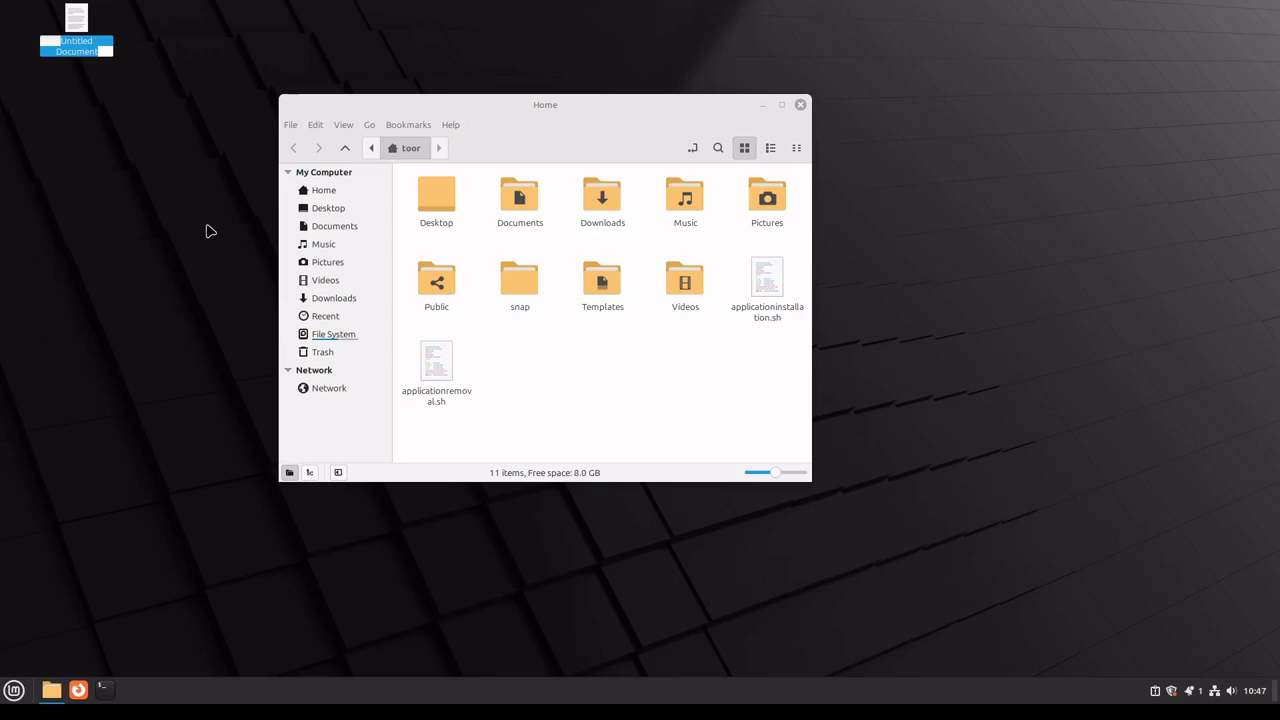
pyautogui.write('Random Te')
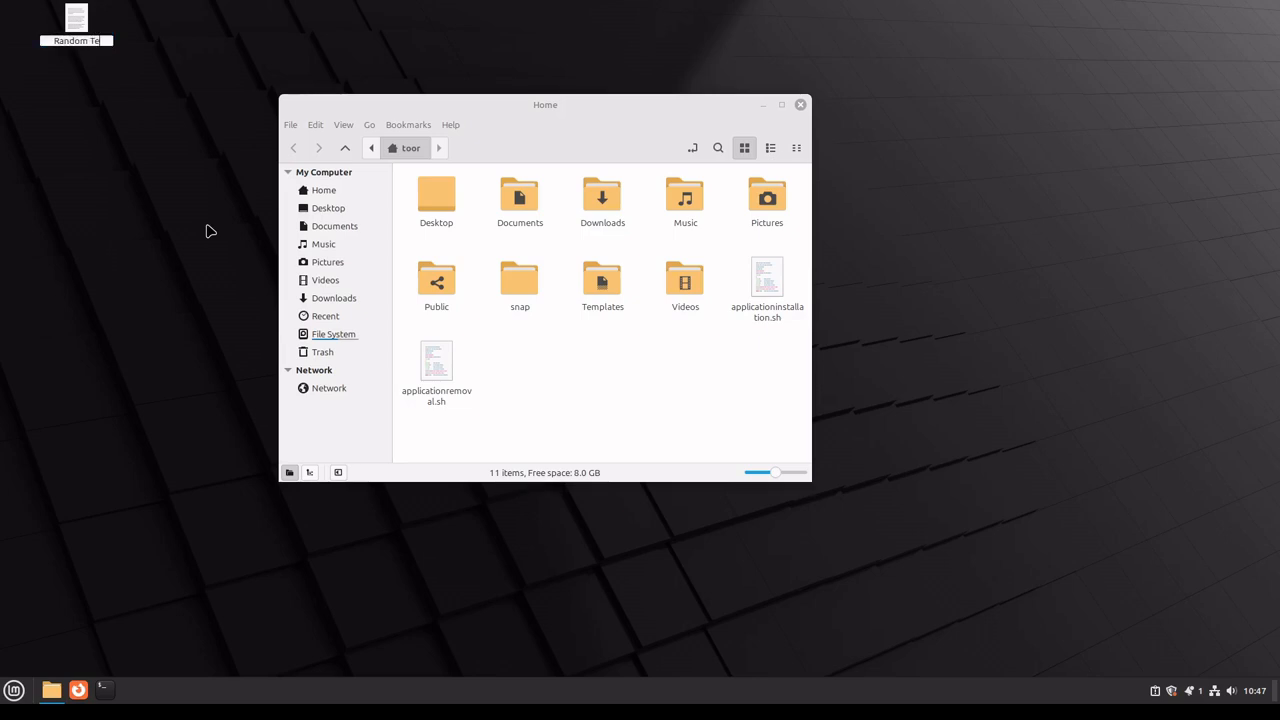
pyautogui.write('xt Docu')
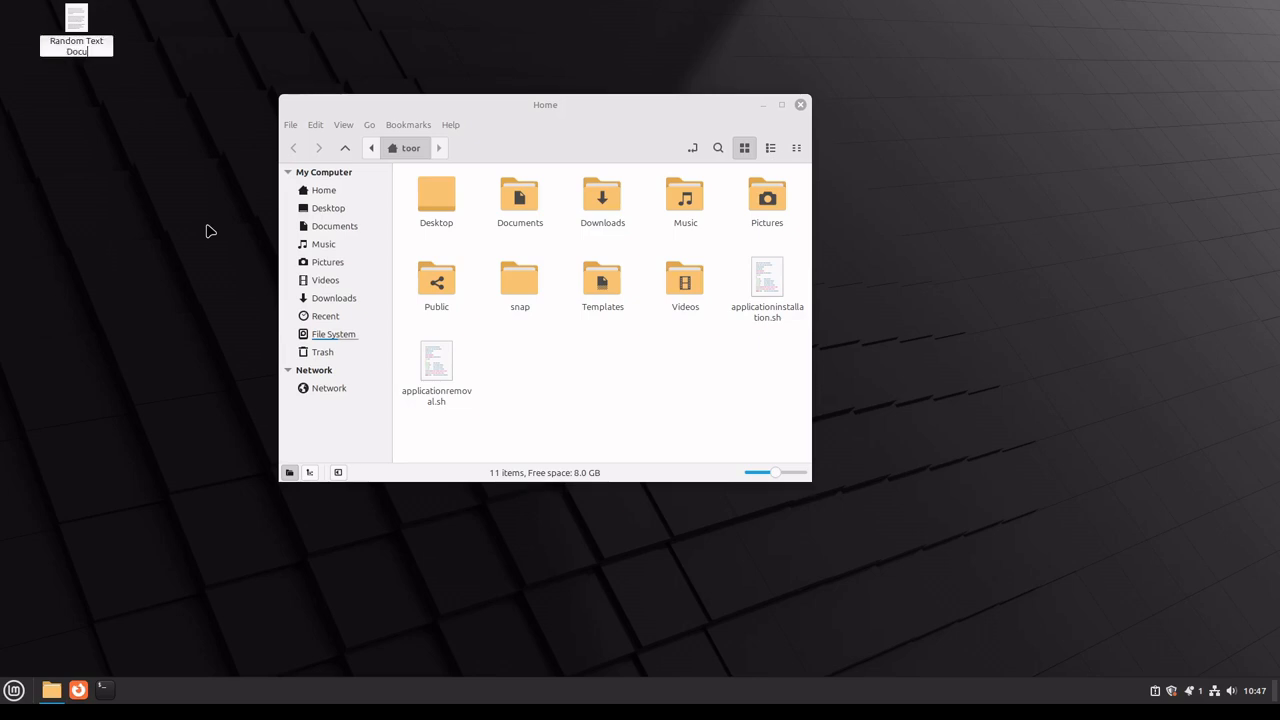
pyautogui.write('ment')
pyautogui.press('Return')
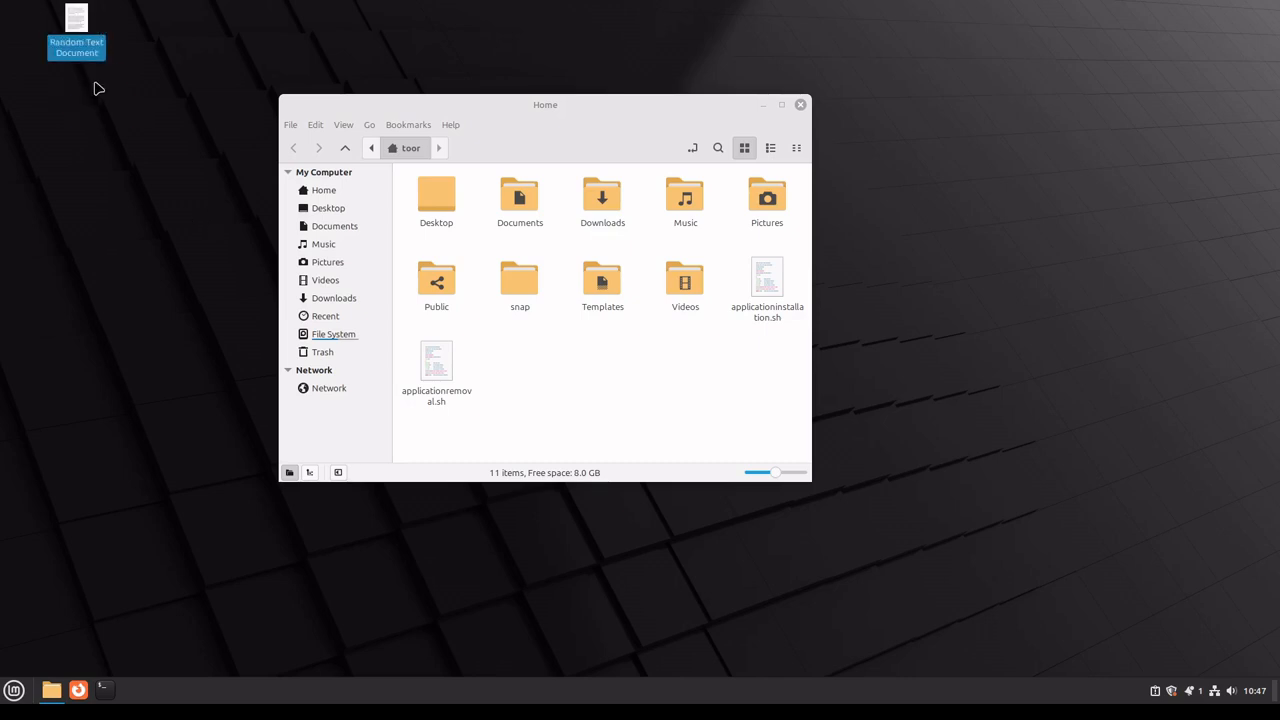
pyautogui.click(131, 316)
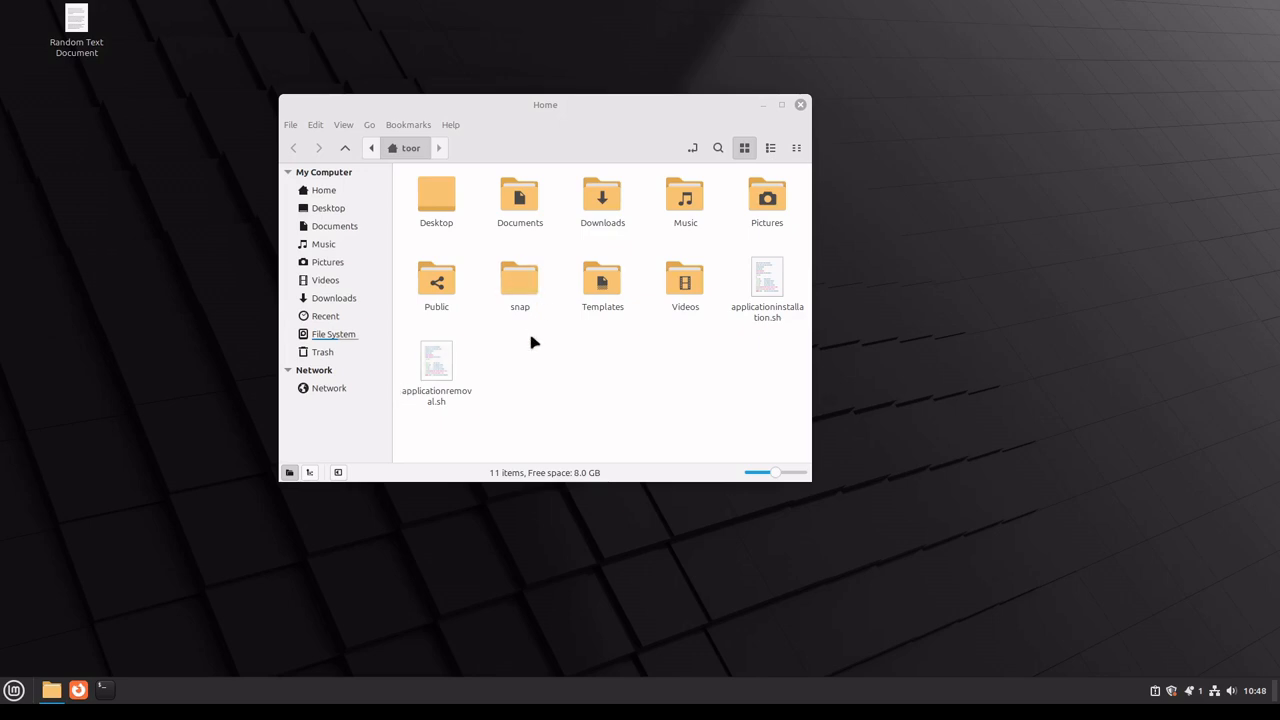
# Step: Place a link to the home folder's Documents folder on the desktop and open the link to check its contents
pyautogui.click(520, 195)
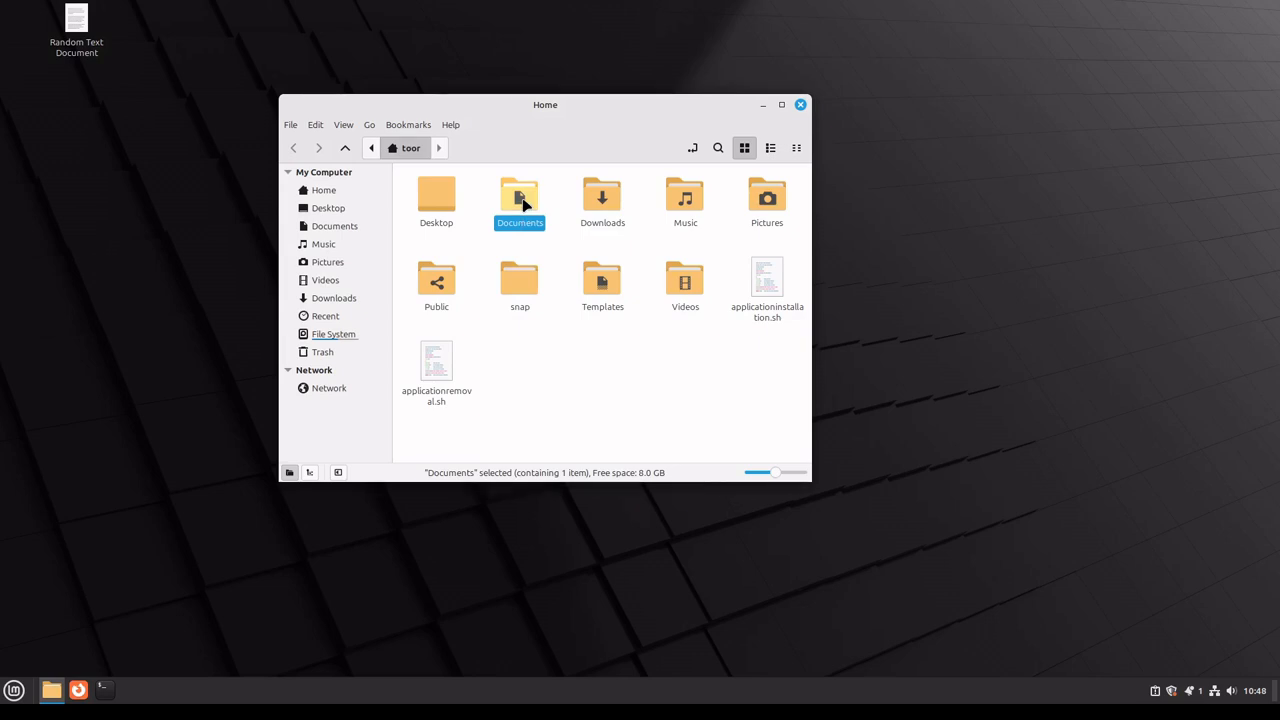
pyautogui.moveTo(524, 204); pyautogui.dragTo(118, 238)
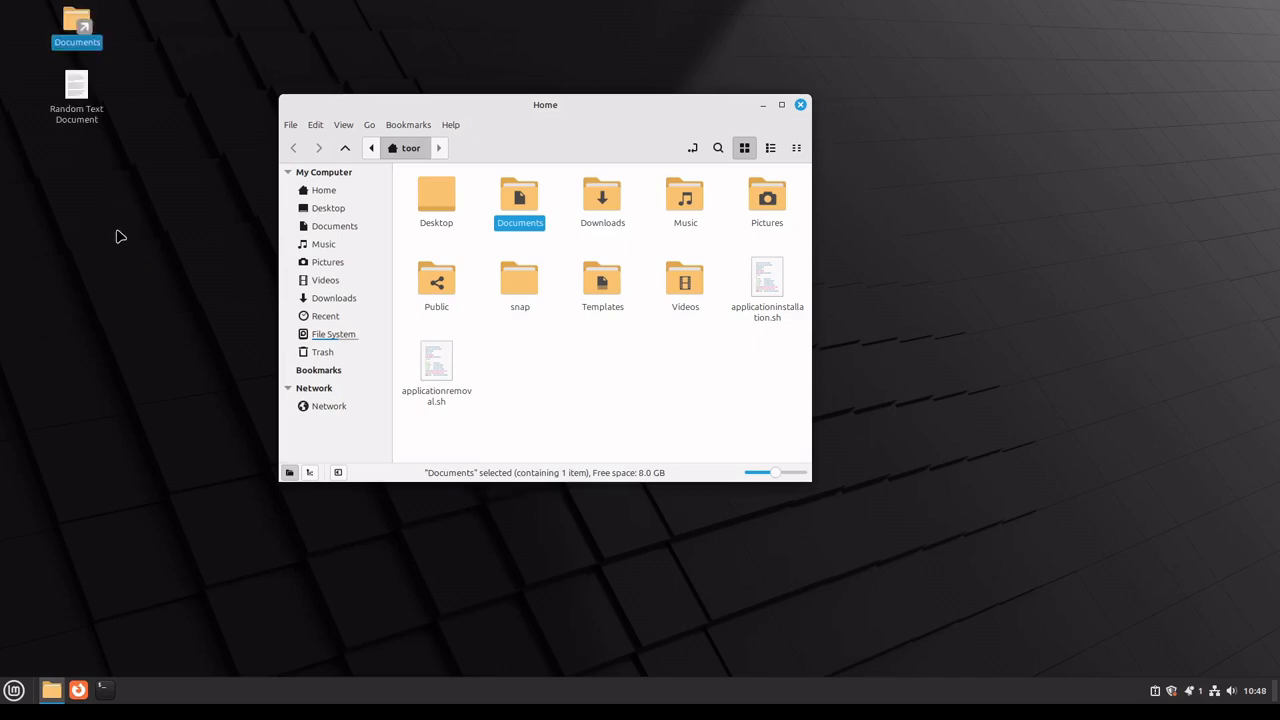
pyautogui.doubleClick(78, 32)
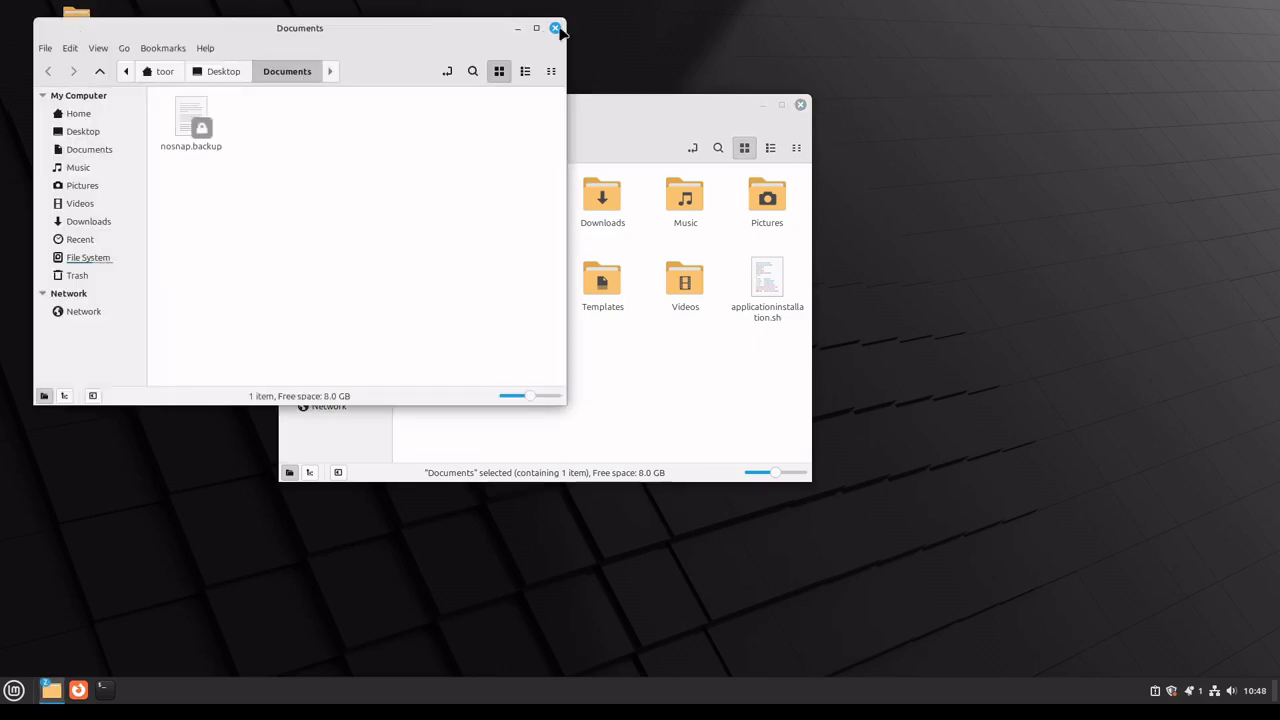
pyautogui.click(556, 28)
# Step: Open the original Documents folder and its desktop link in separate windows to compare their contents, and close the link's window
pyautogui.doubleClick(517, 197)
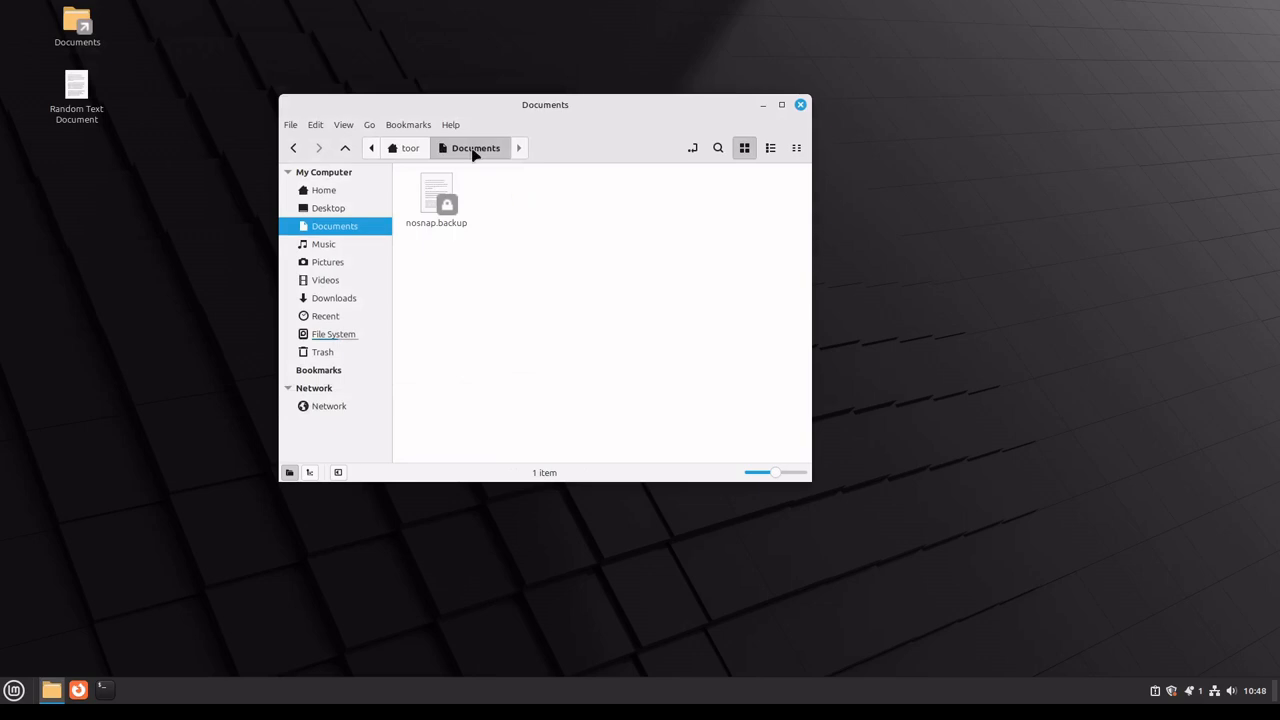
pyautogui.doubleClick(78, 28)
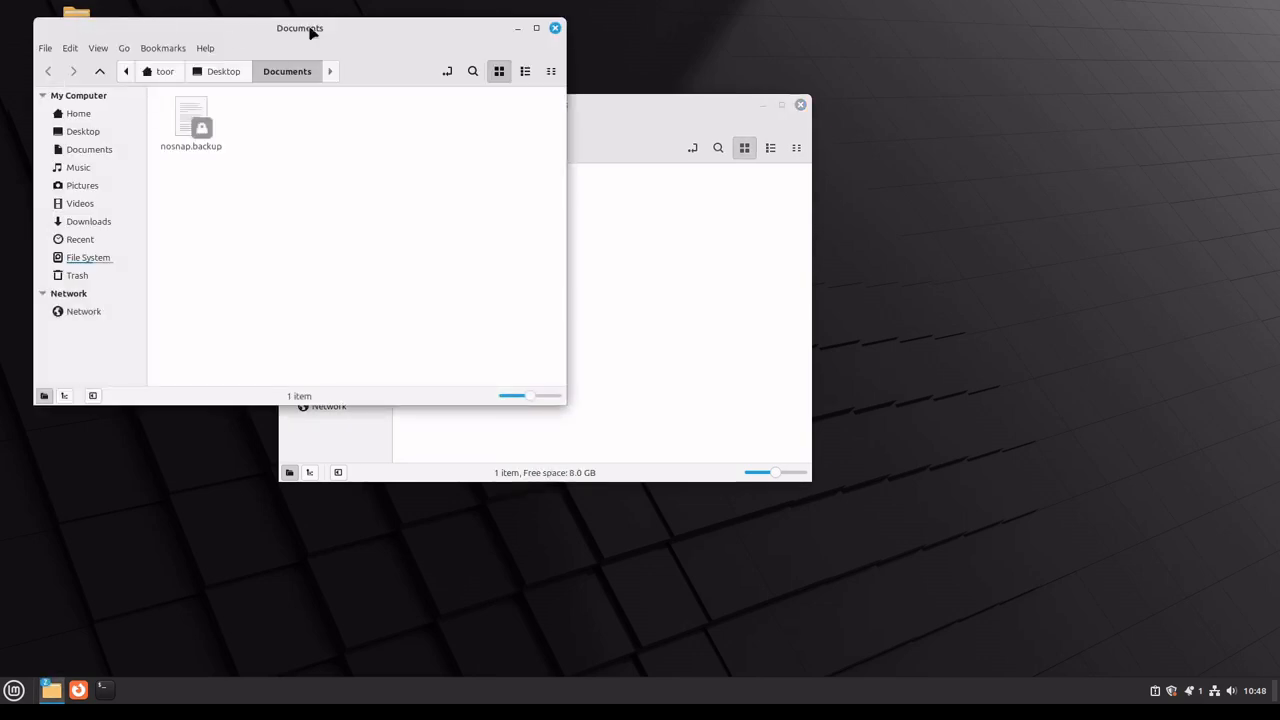
pyautogui.moveTo(389, 26); pyautogui.dragTo(531, 271)
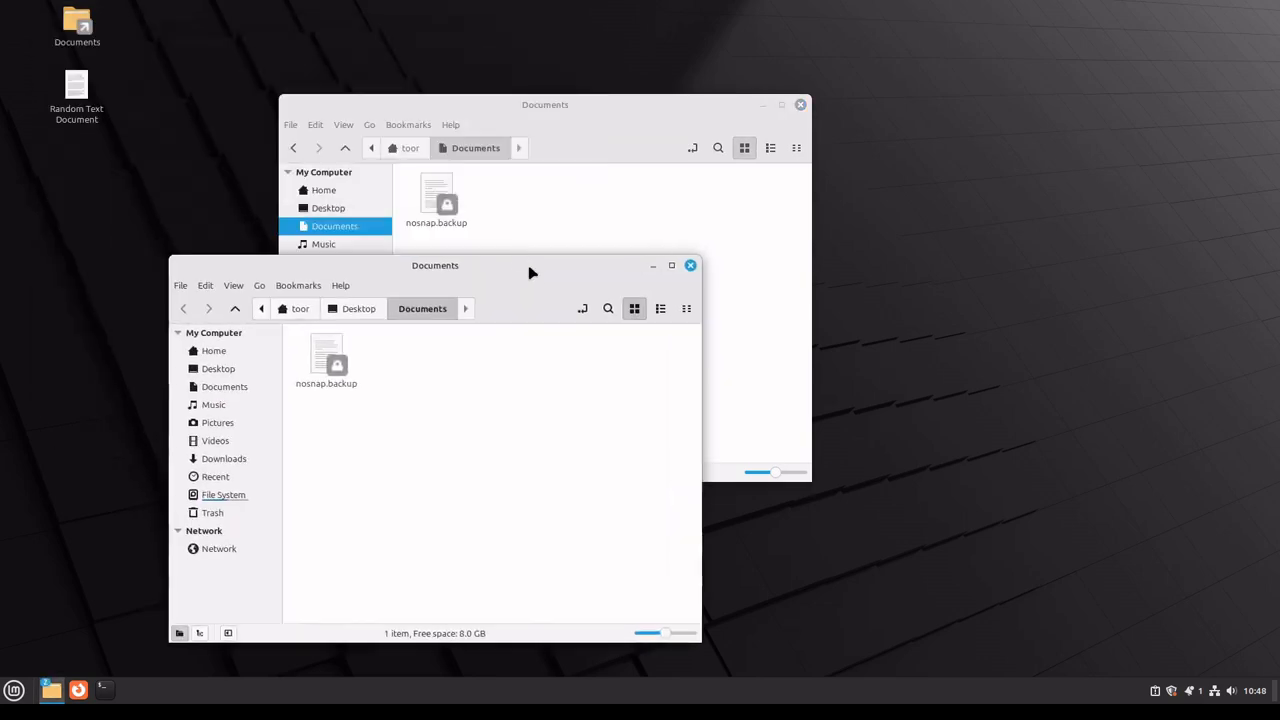
pyautogui.click(690, 265)
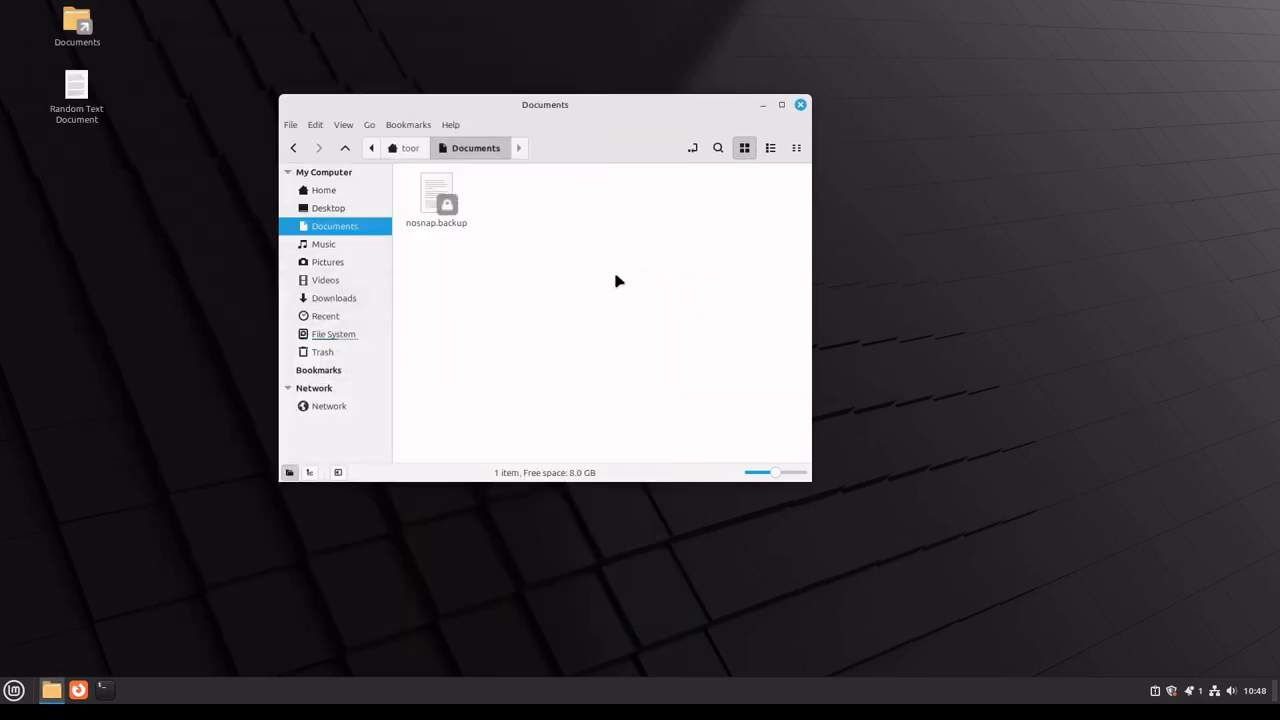
# Step: Create a folder named tools in the home folder and move it onto the desktop
pyautogui.click(419, 148)
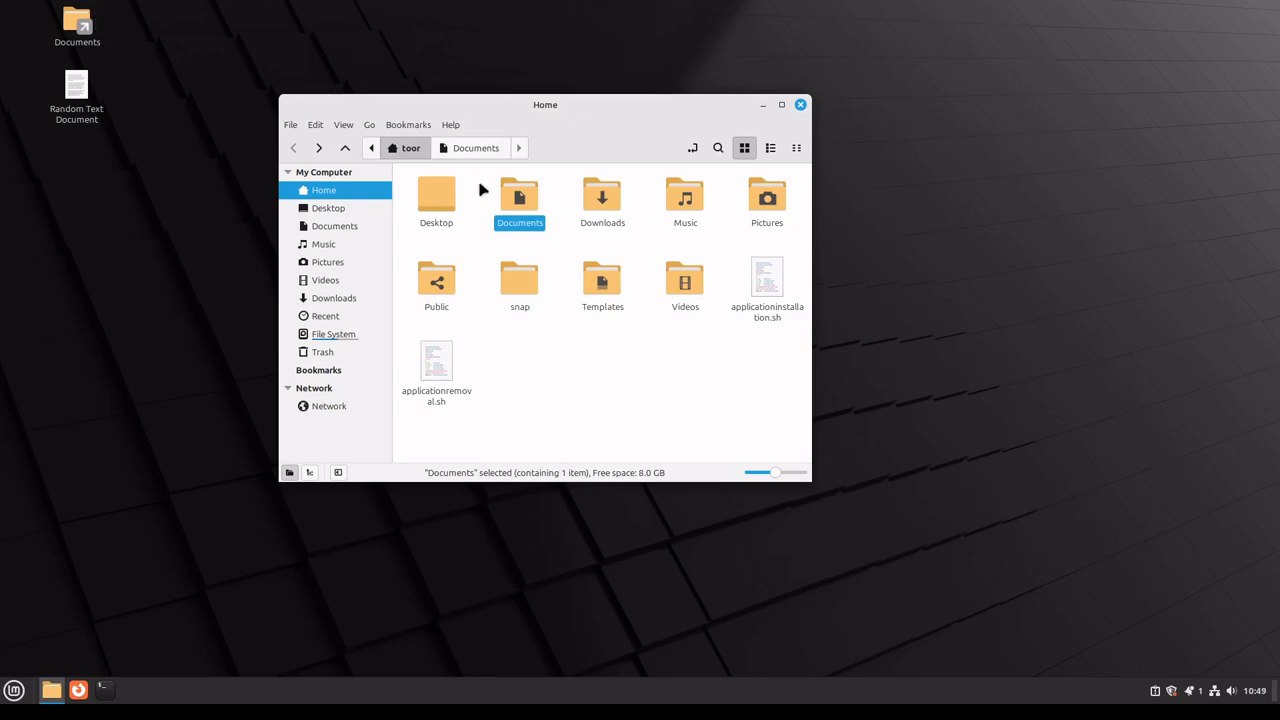
pyautogui.rightClick(528, 373)
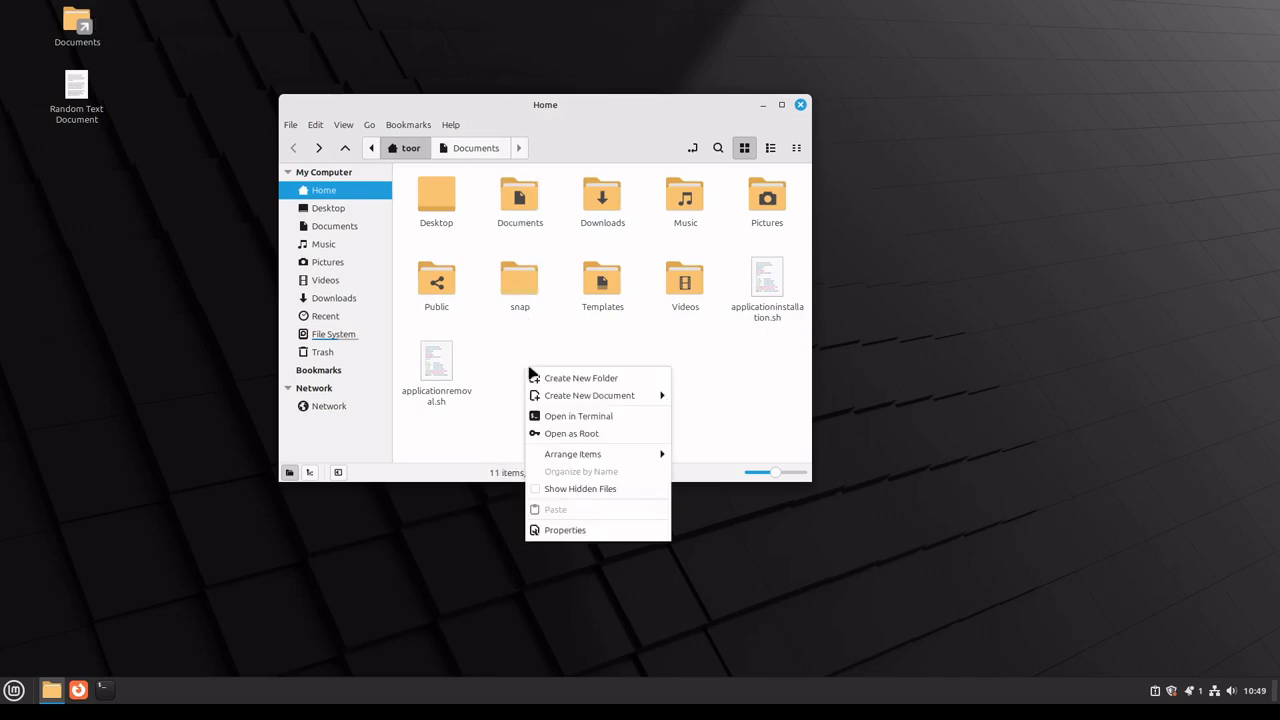
pyautogui.click(560, 377)
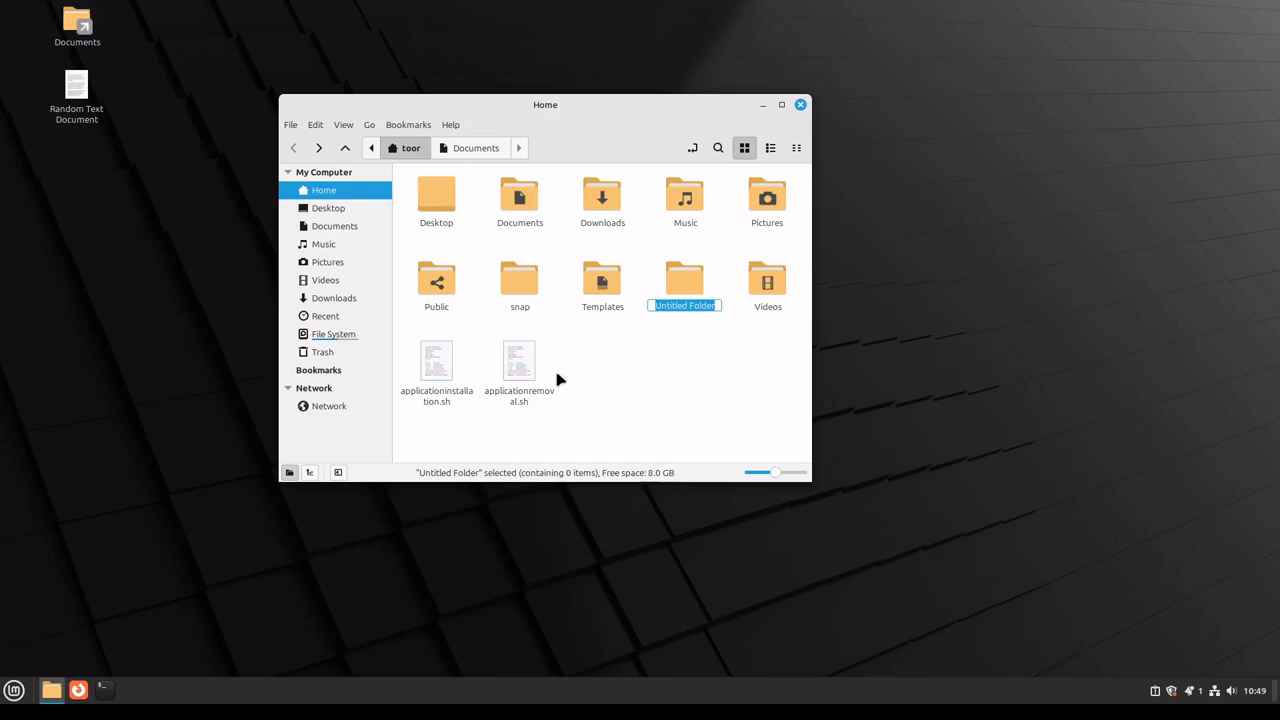
pyautogui.write('.tools')
pyautogui.press('Return')
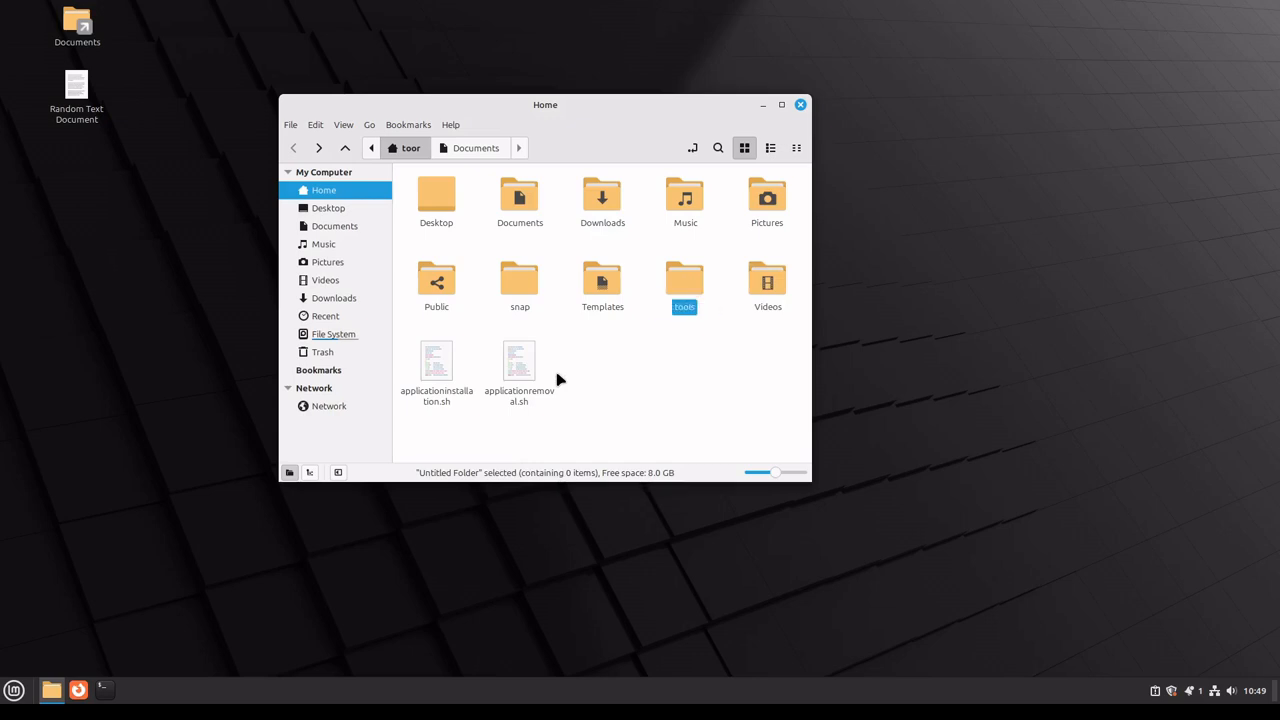
pyautogui.click(699, 330)
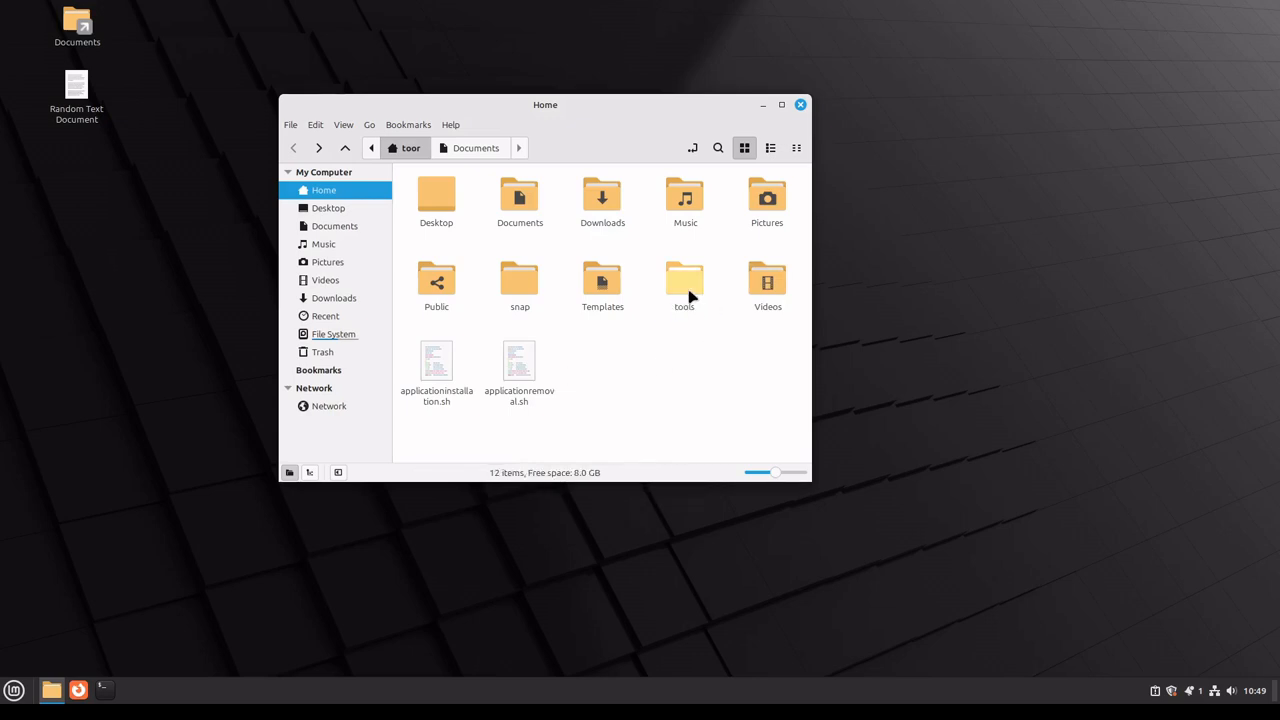
pyautogui.click(688, 288)
pyautogui.moveTo(688, 288); pyautogui.dragTo(95, 287)
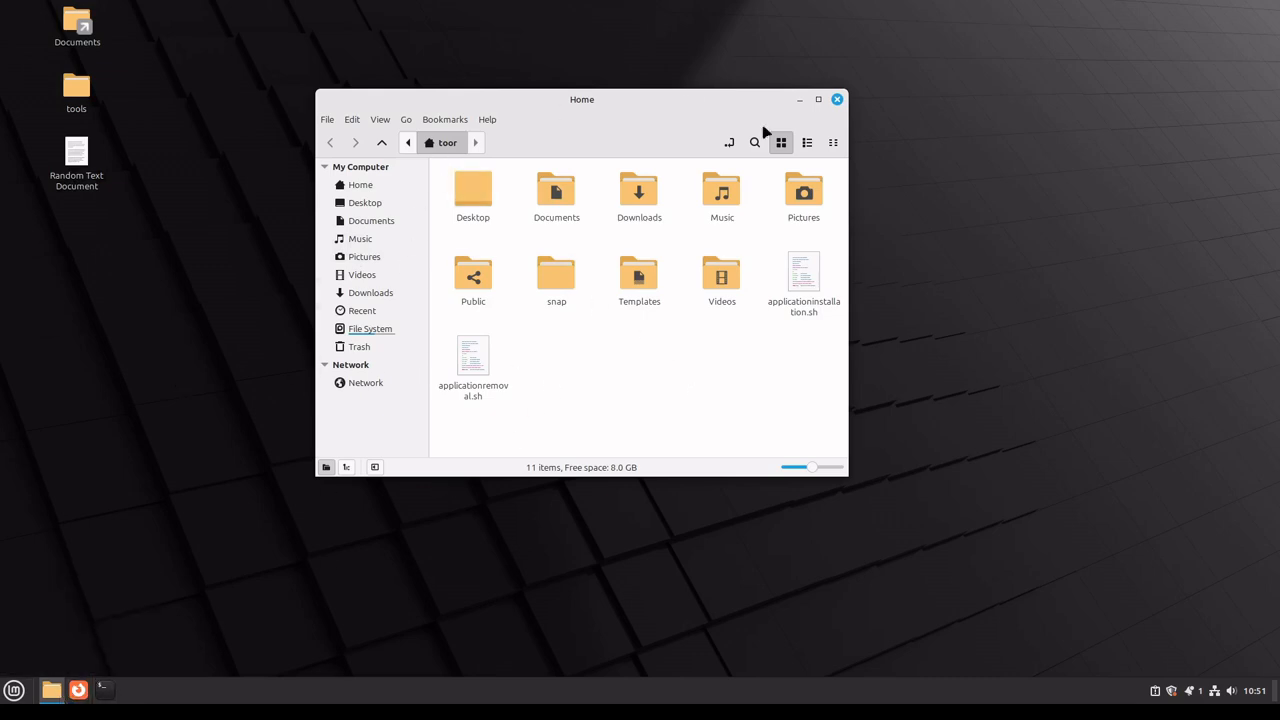
# Step: Place a link to the toor folder from /home on the desktop, and open the link to check its contents
pyautogui.click(367, 333)
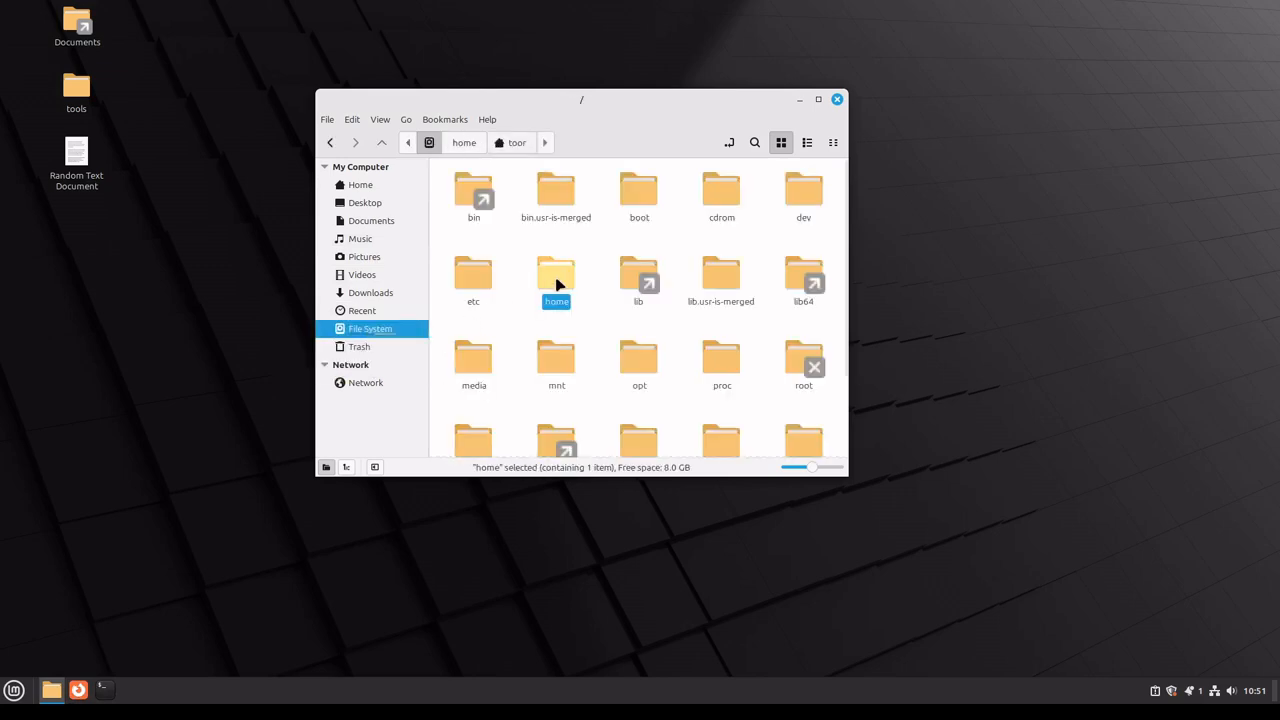
pyautogui.doubleClick(558, 278)
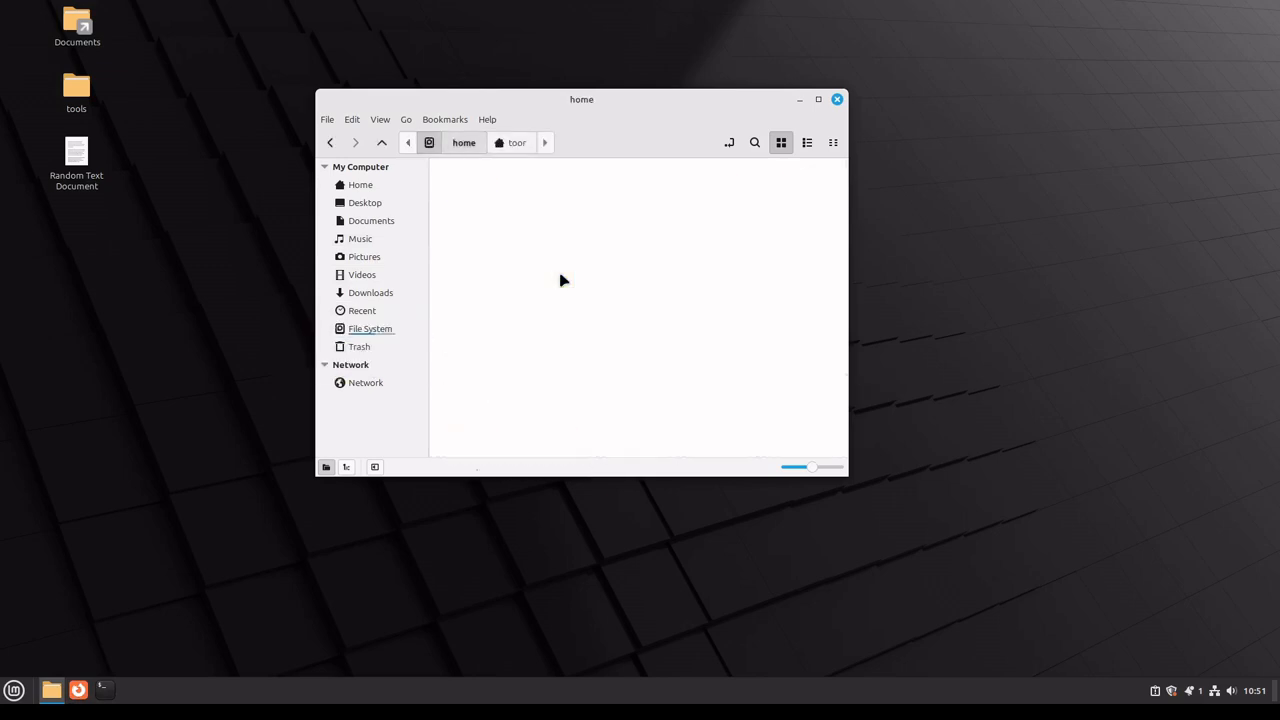
pyautogui.click(471, 204)
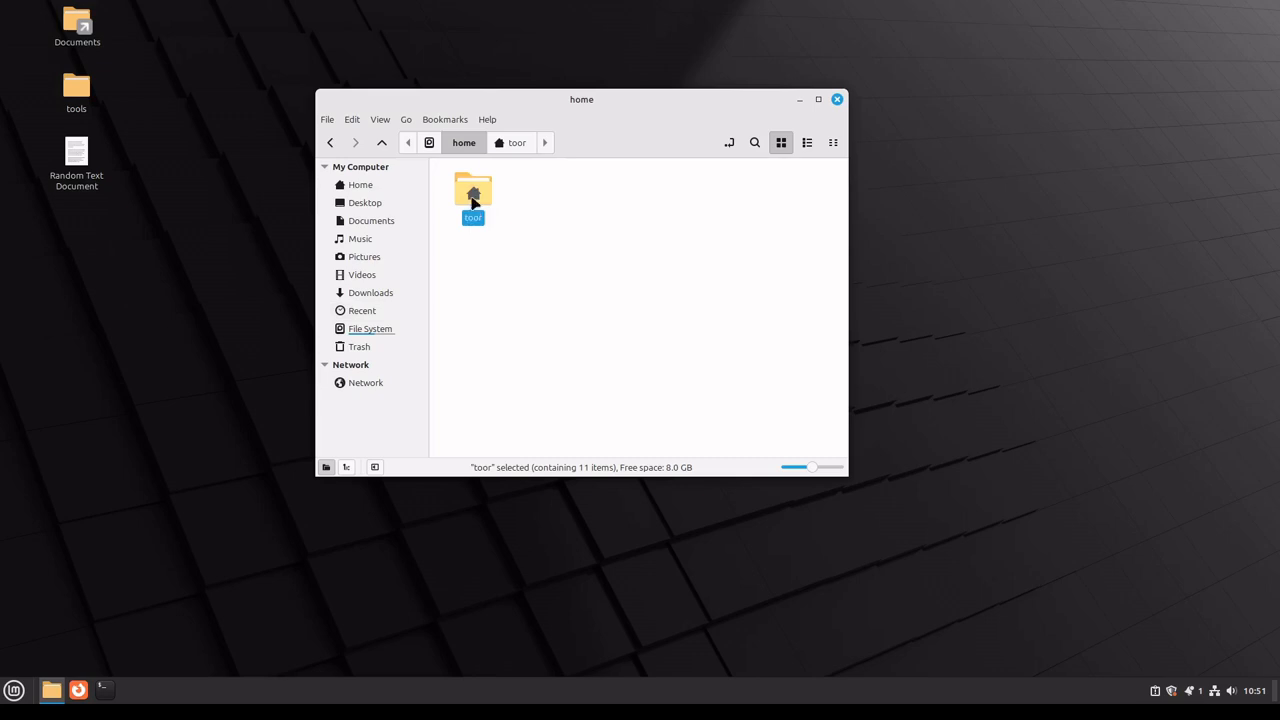
pyautogui.moveTo(474, 200); pyautogui.dragTo(73, 270)
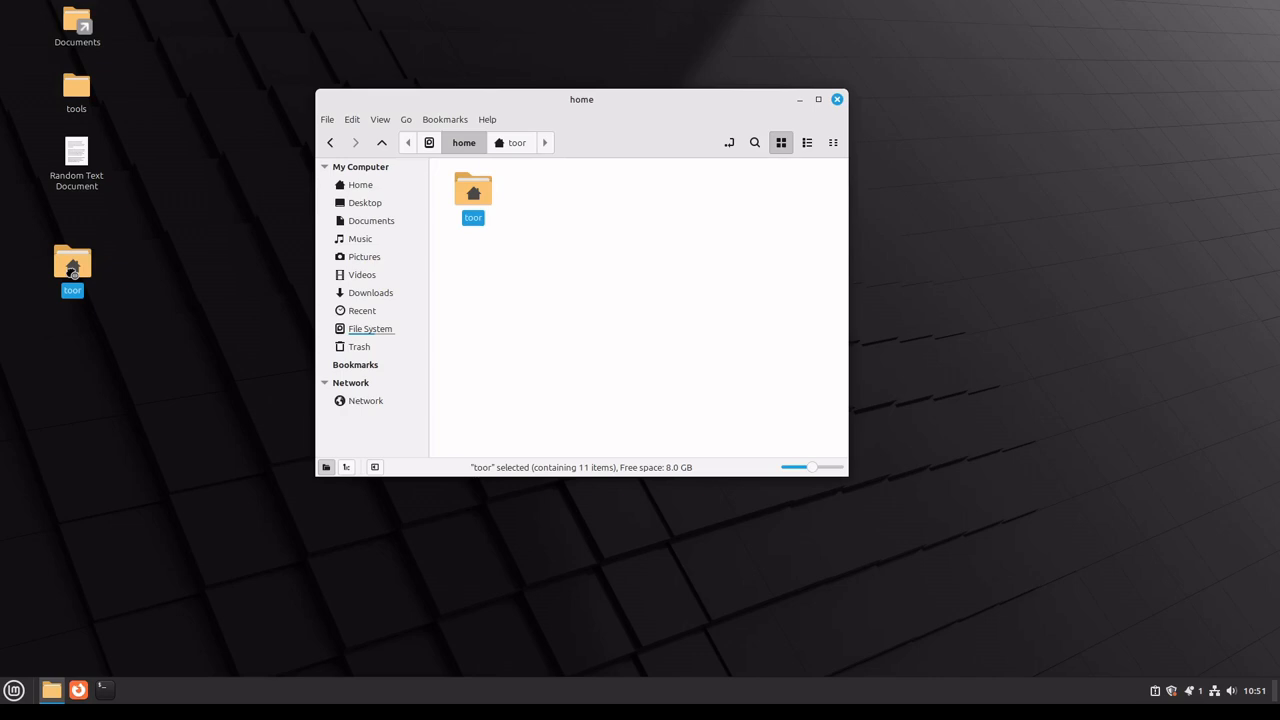
pyautogui.moveTo(73, 270); pyautogui.dragTo(74, 275)
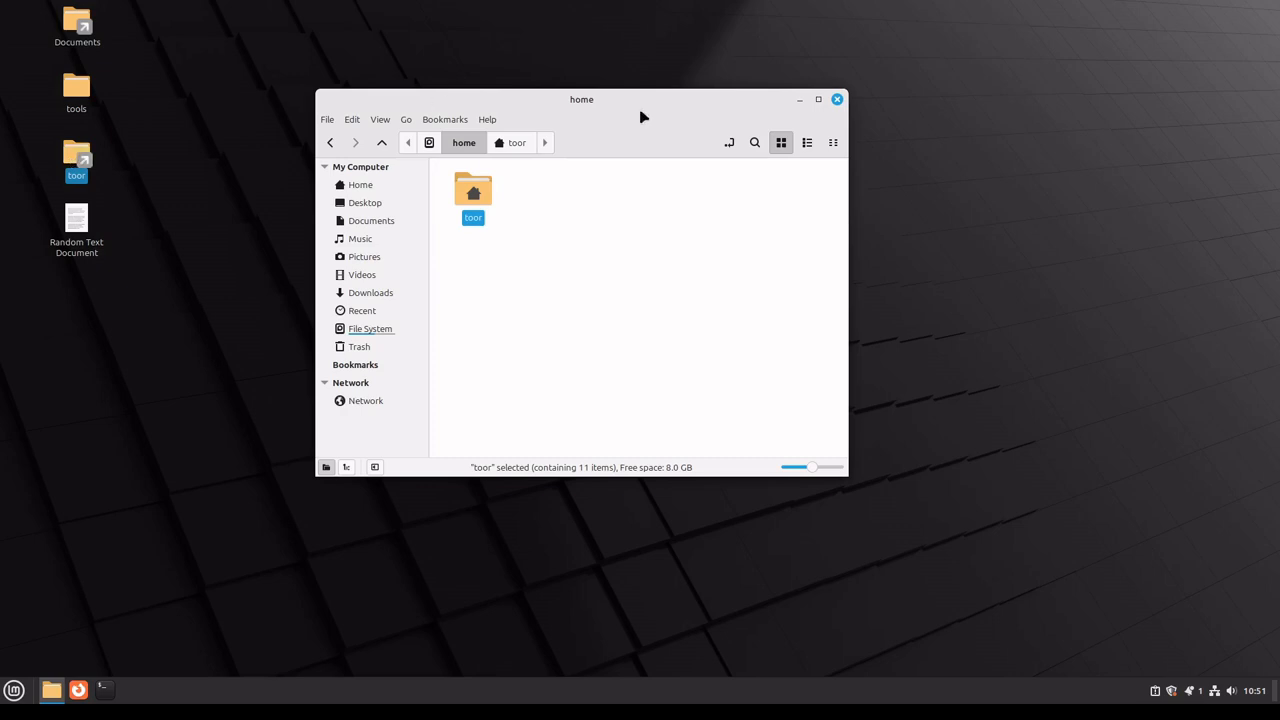
pyautogui.click(837, 99)
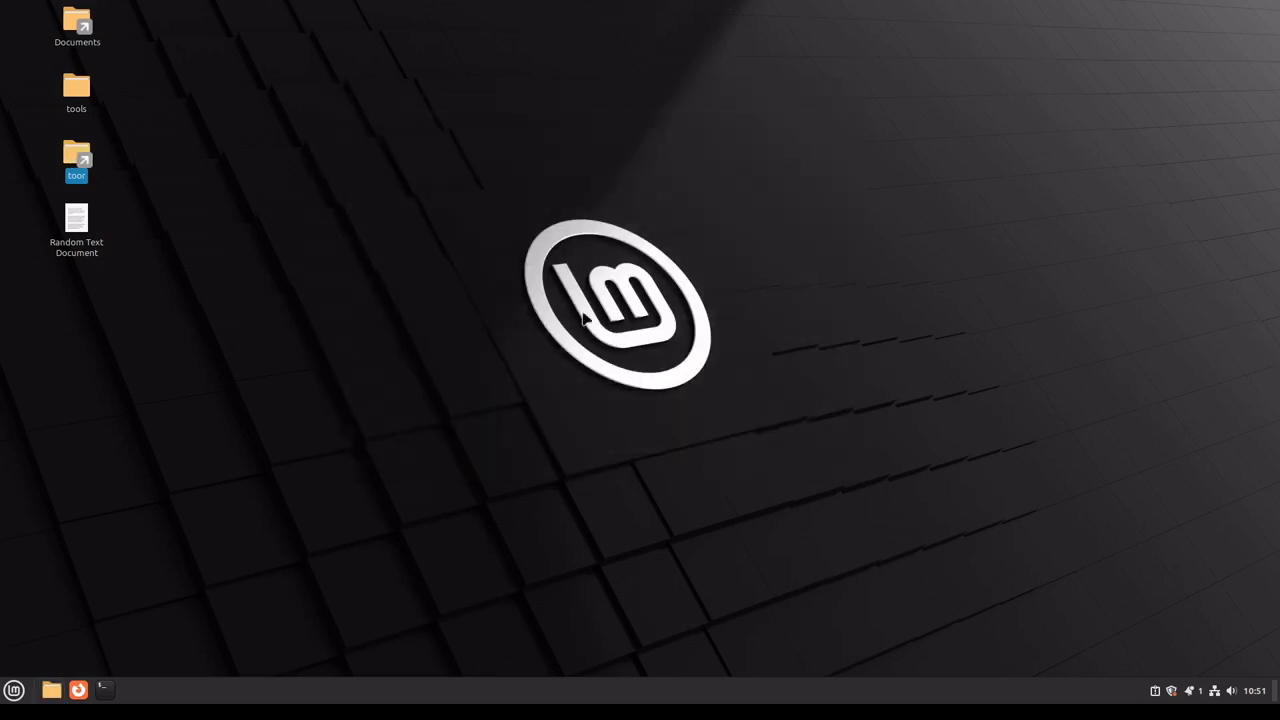
pyautogui.doubleClick(74, 168)
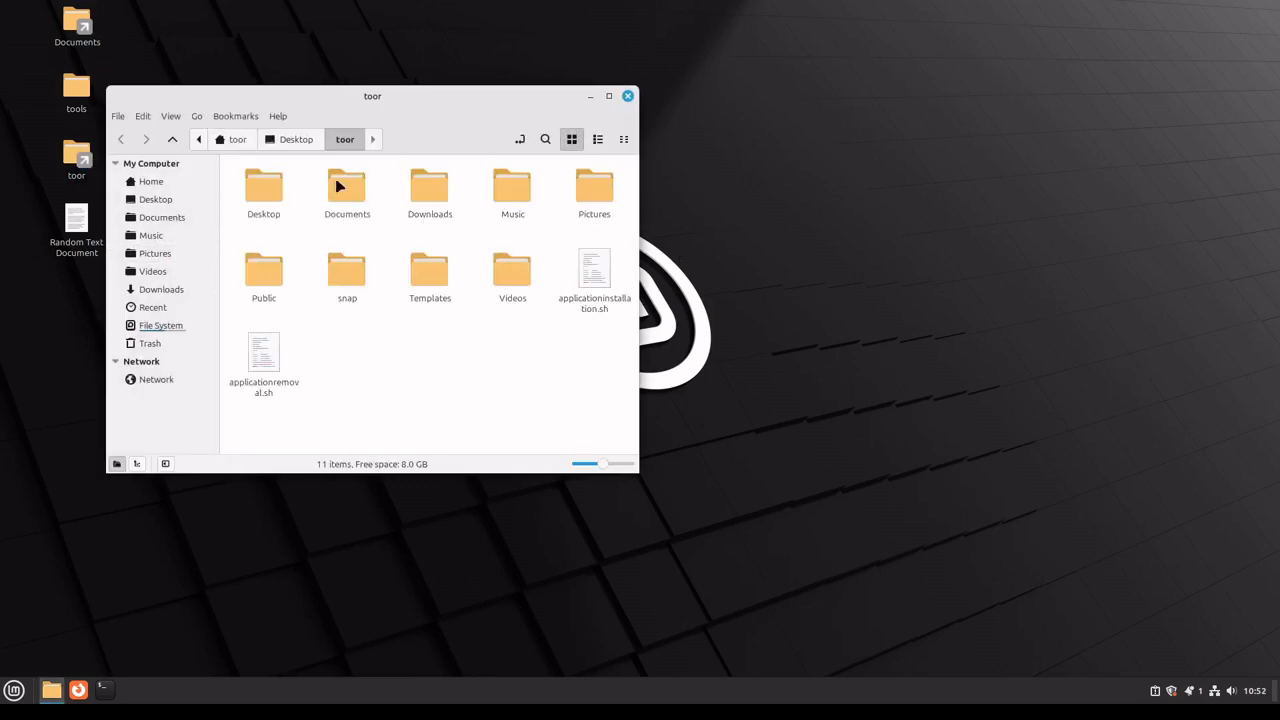
pyautogui.click(627, 96)
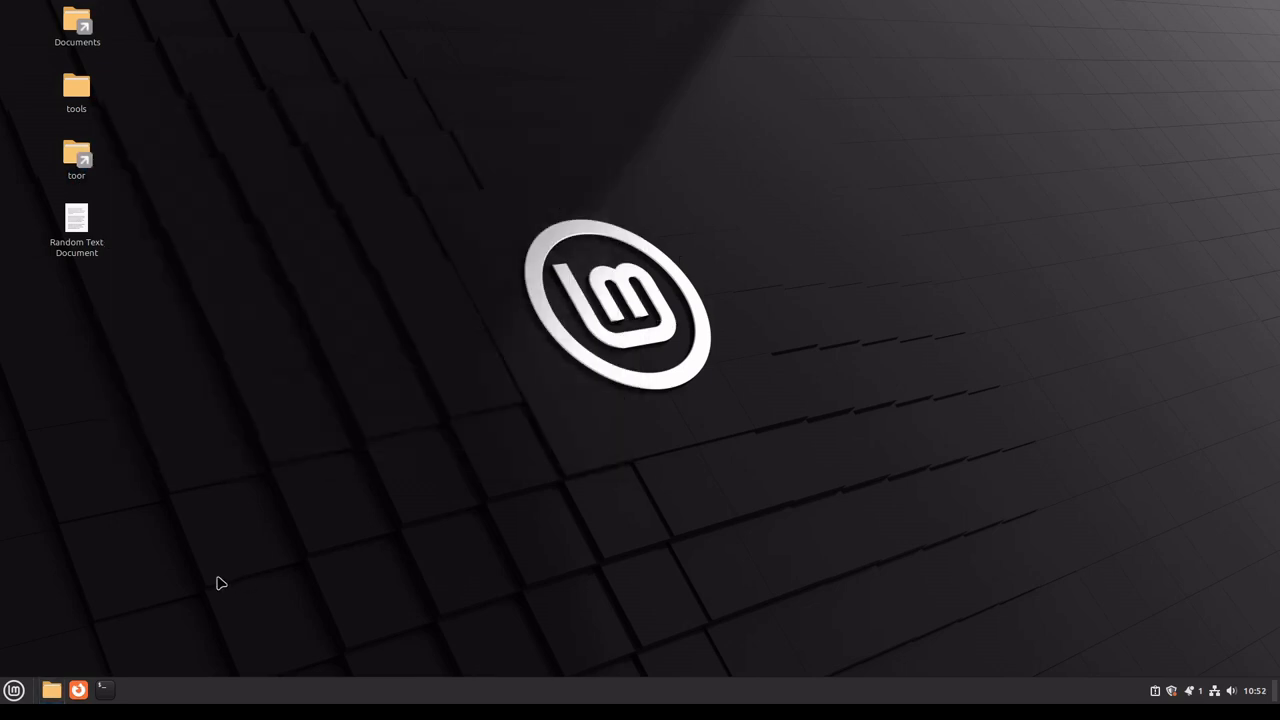
# Step: Open the home folder in a new window clear of the desktop icons and select the tools folder on the desktop
pyautogui.click(52, 690)
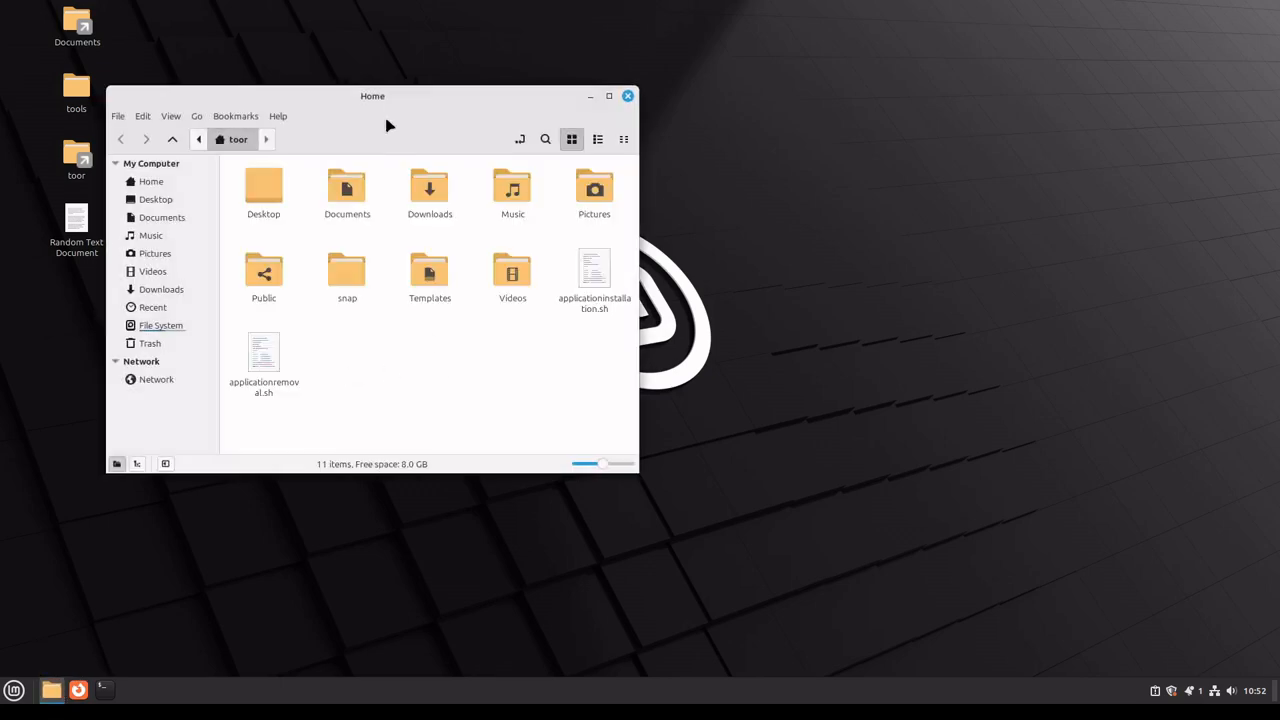
pyautogui.moveTo(465, 100); pyautogui.dragTo(641, 111)
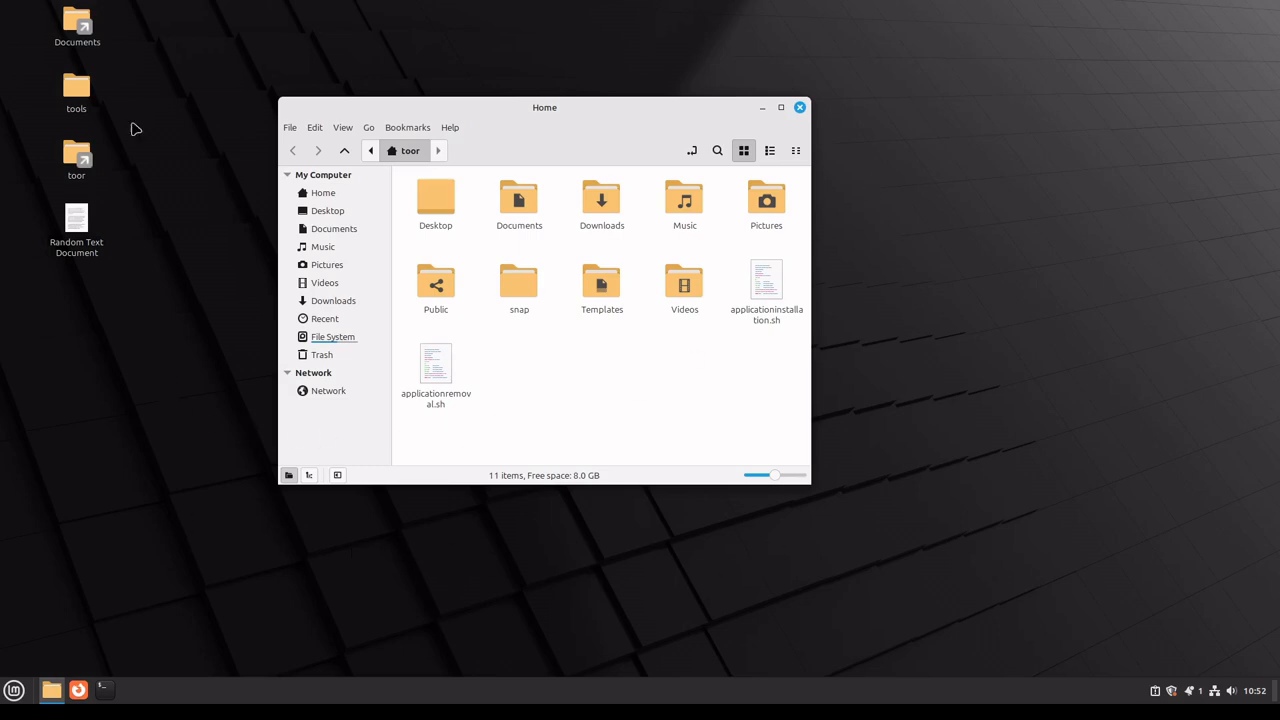
pyautogui.click(78, 88)
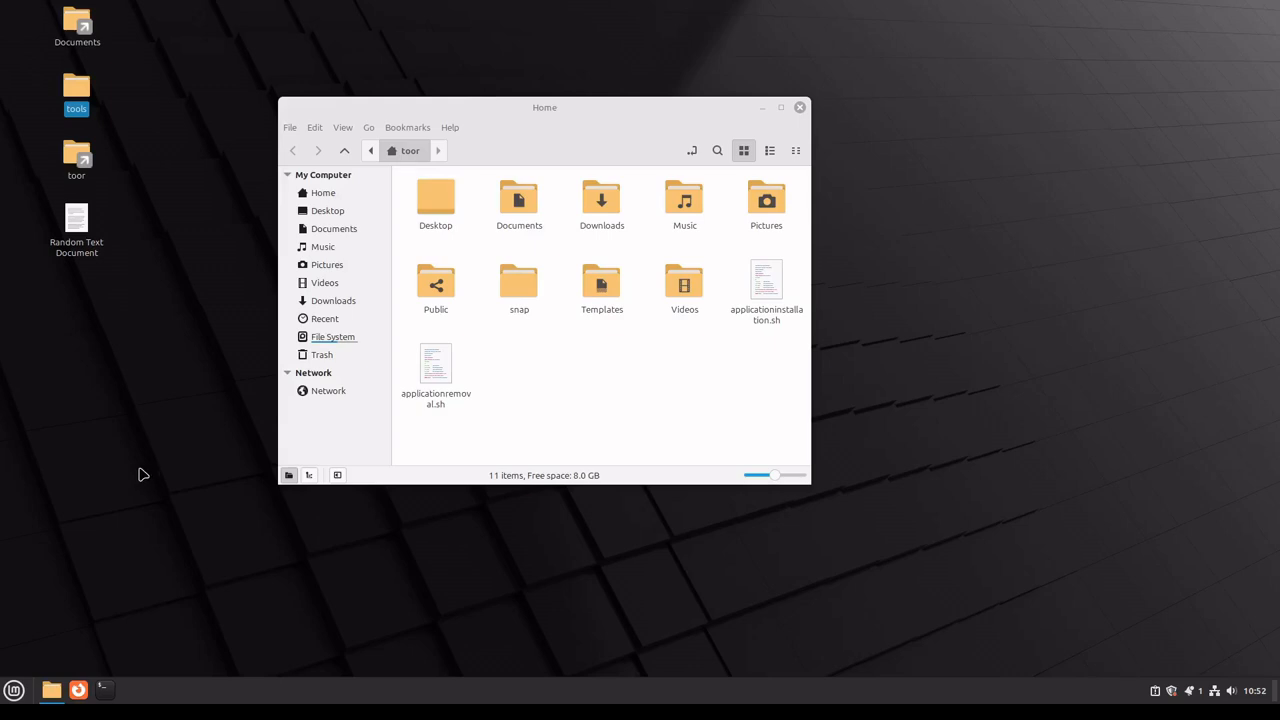
# Step: Add the Celluloid launcher from the Sound & Video applications to the desktop and select its icon
pyautogui.click(15, 690)
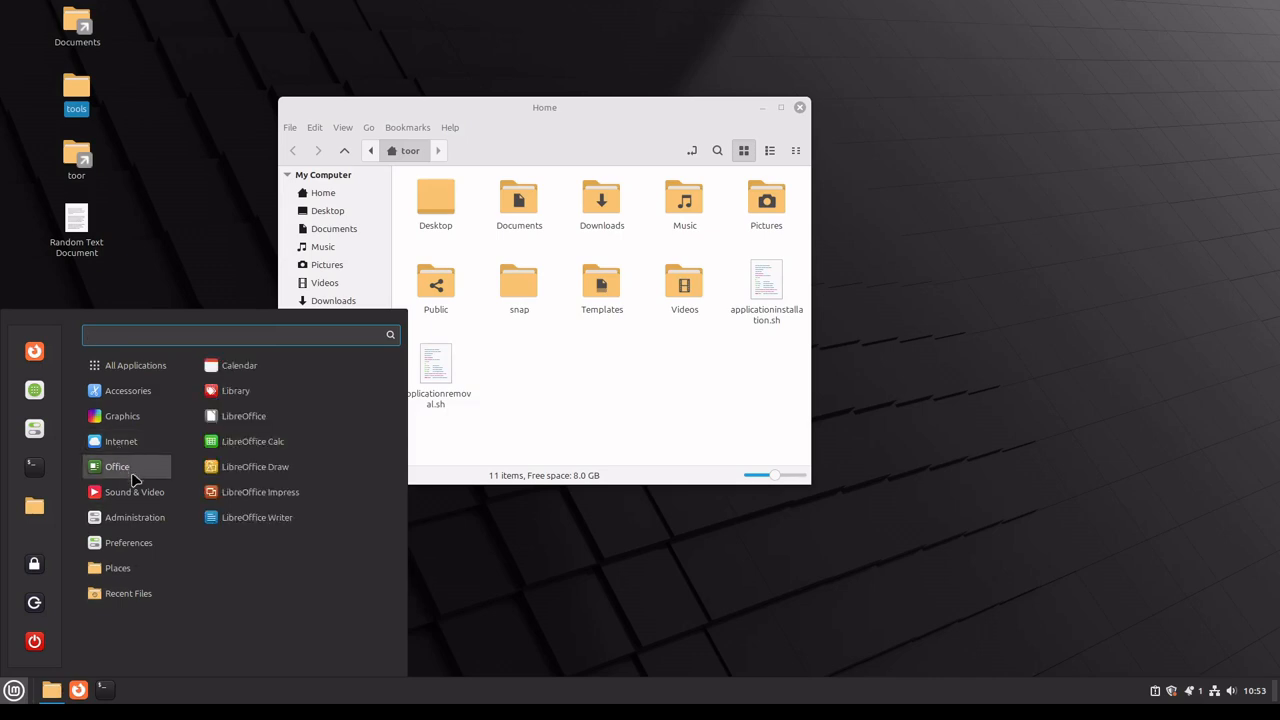
pyautogui.moveTo(134, 500)
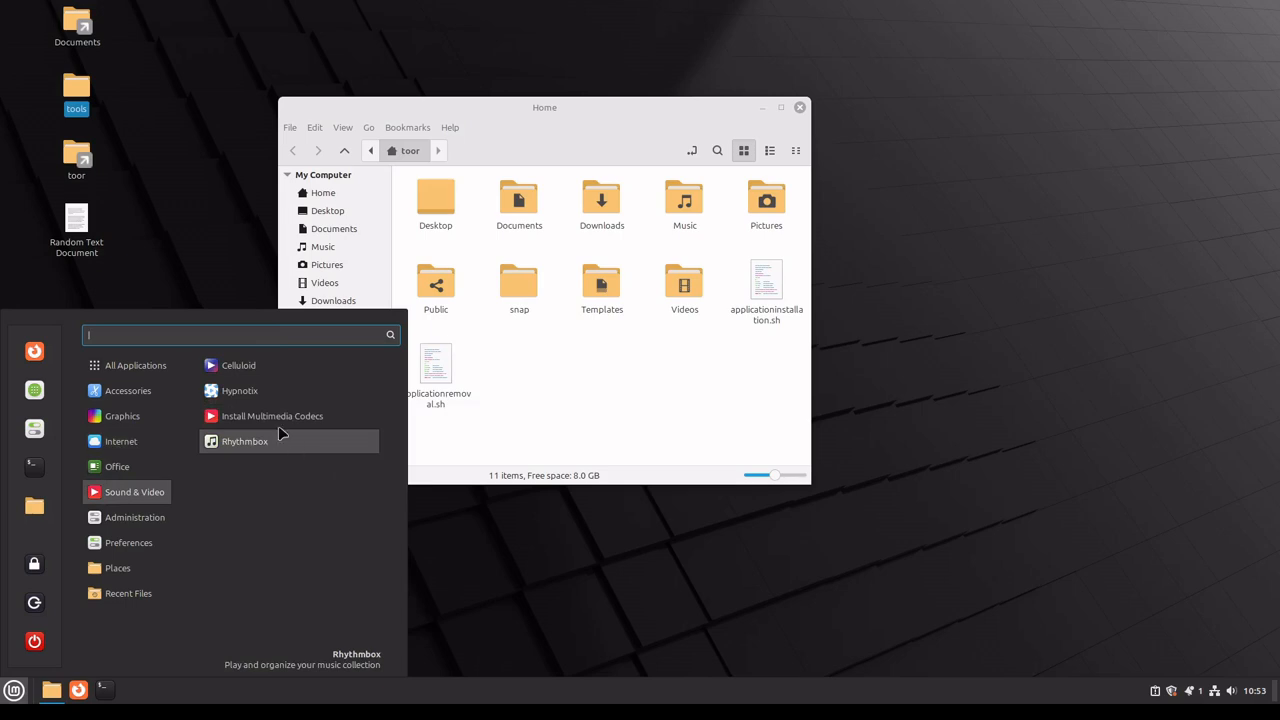
pyautogui.rightClick(253, 372)
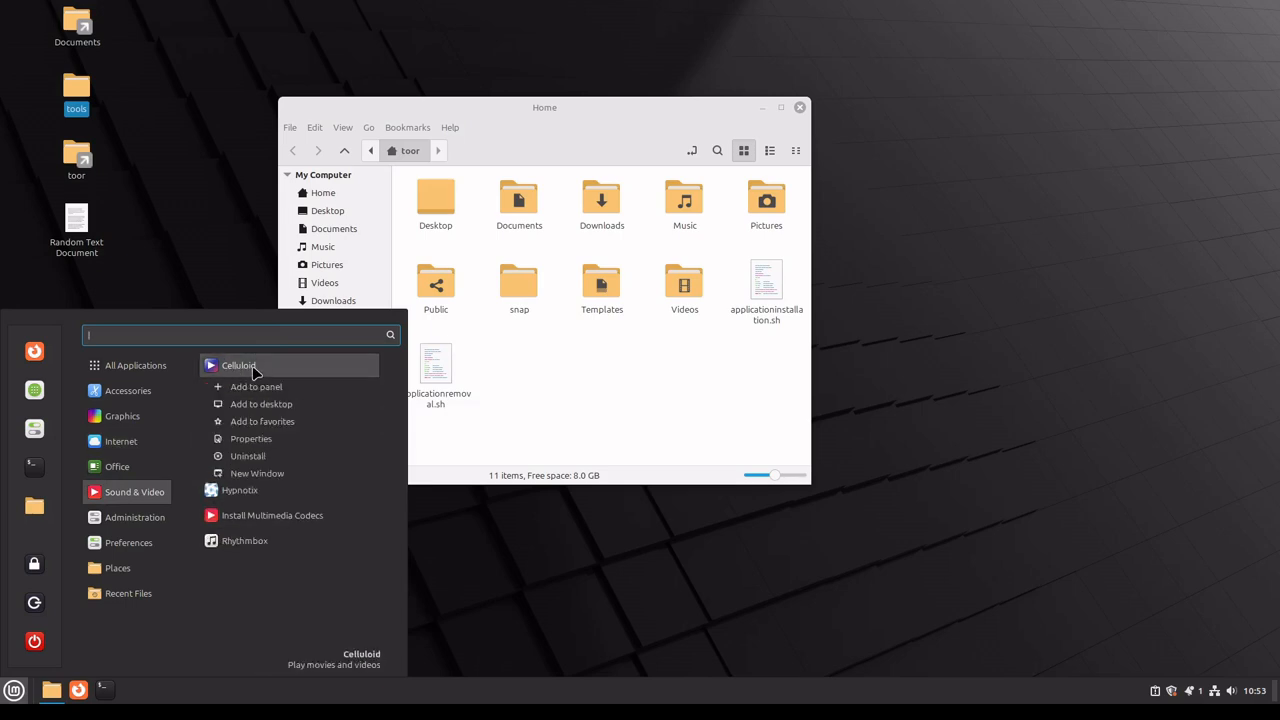
pyautogui.click(293, 406)
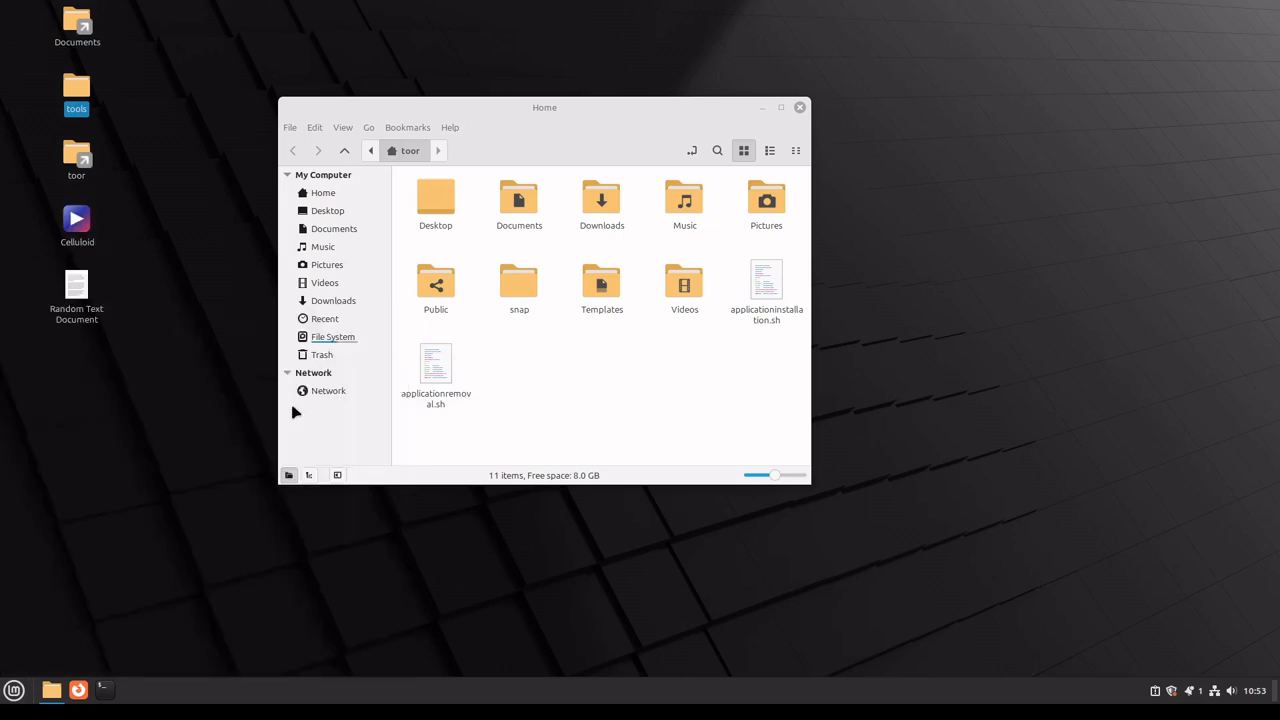
pyautogui.click(68, 220)
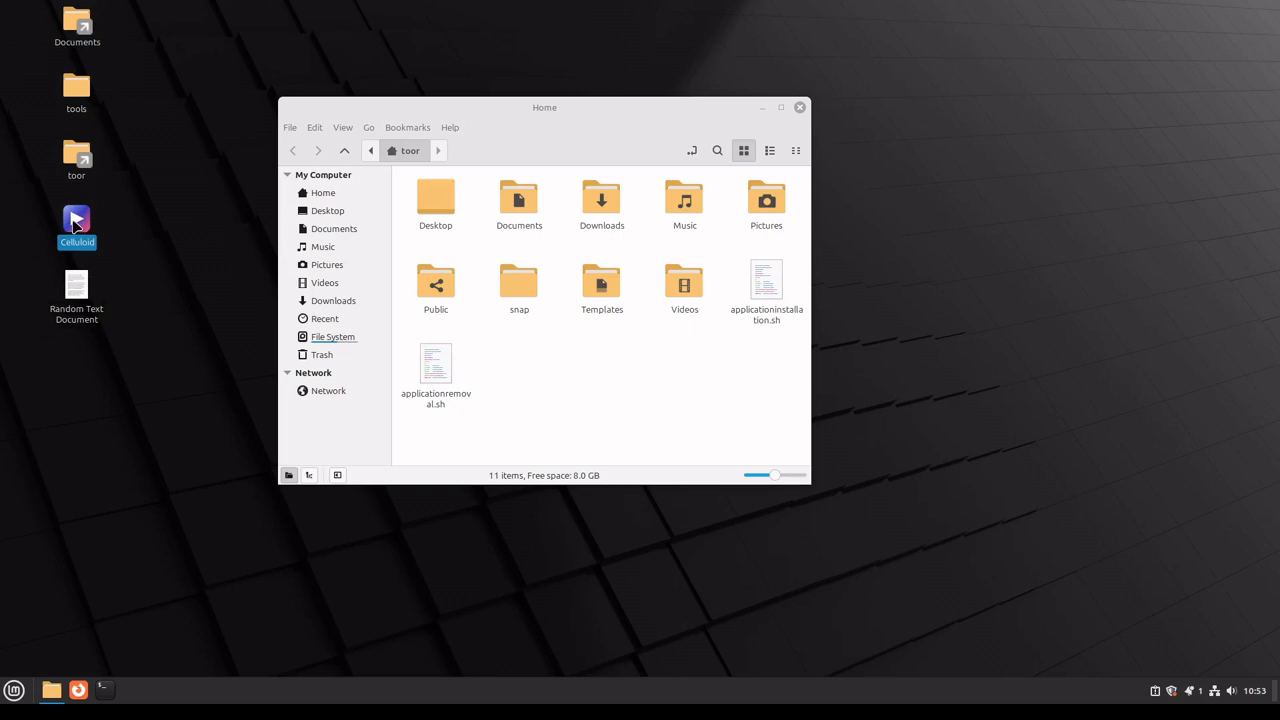
pyautogui.click(24, 689)
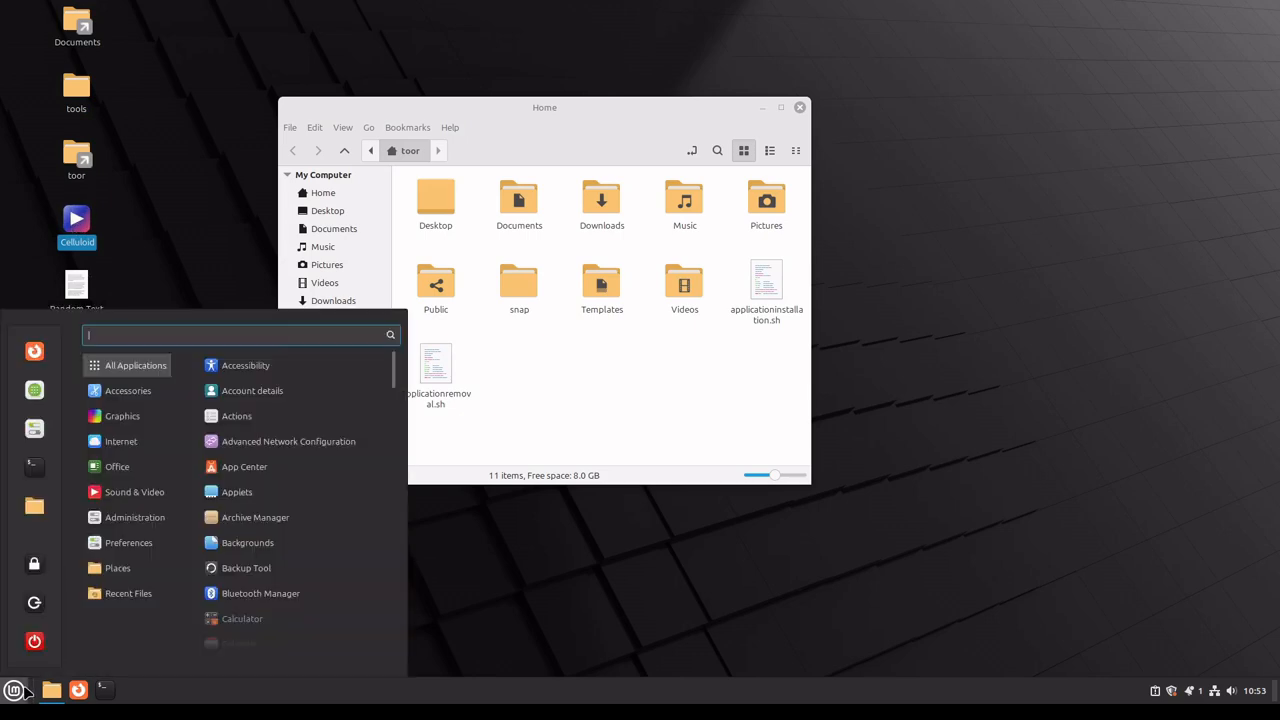
pyautogui.moveTo(155, 466)
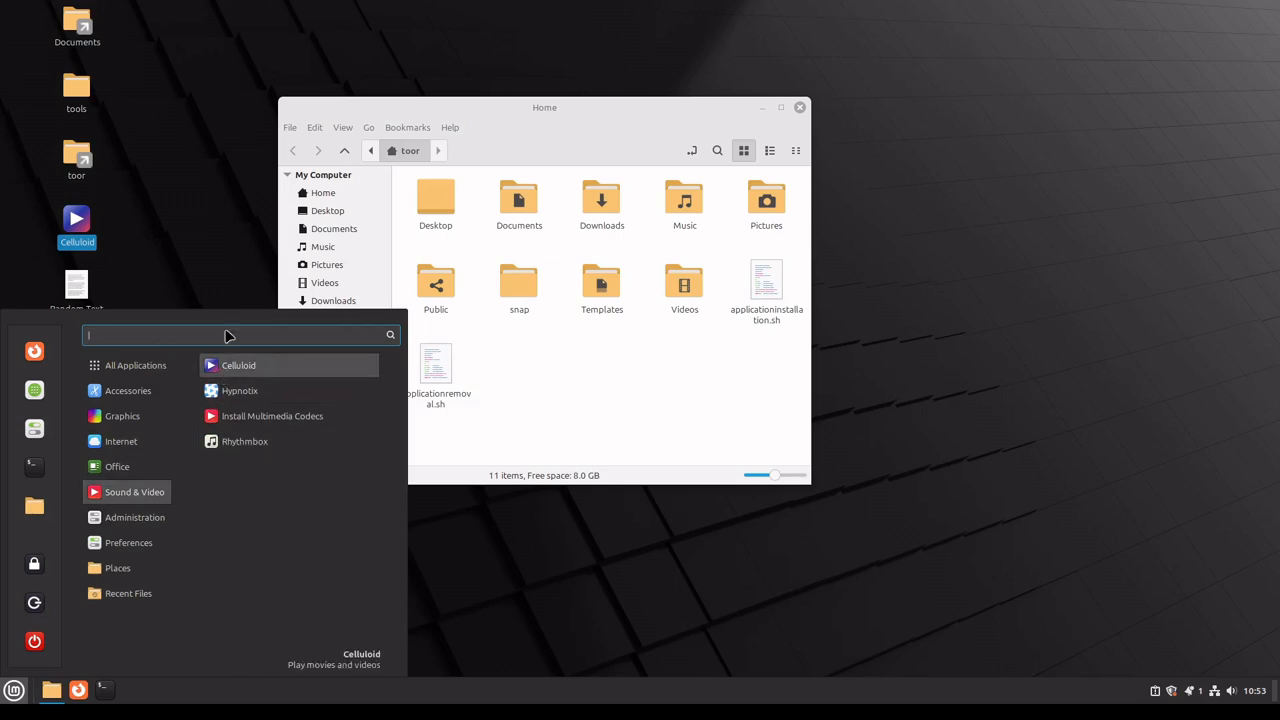
pyautogui.click(212, 196)
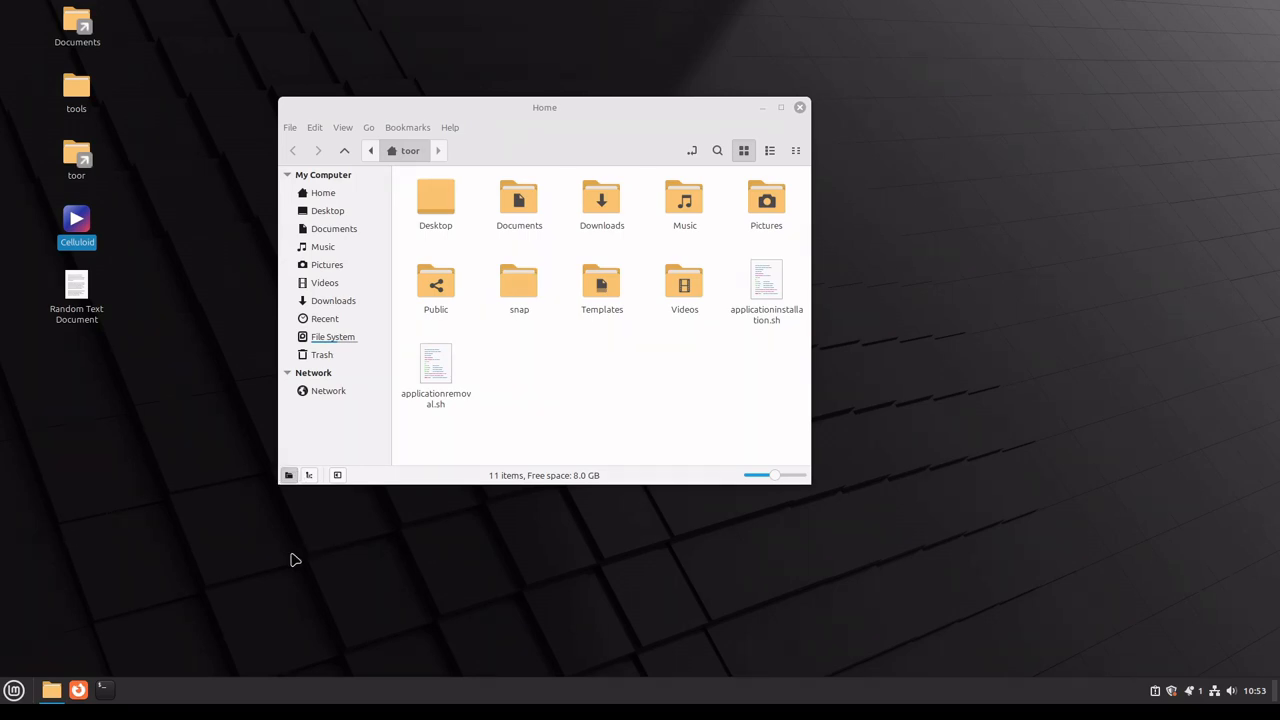
# Step: Close the Home folder window and clear the selection on the desktop
pyautogui.click(800, 108)
pyautogui.click(433, 328)
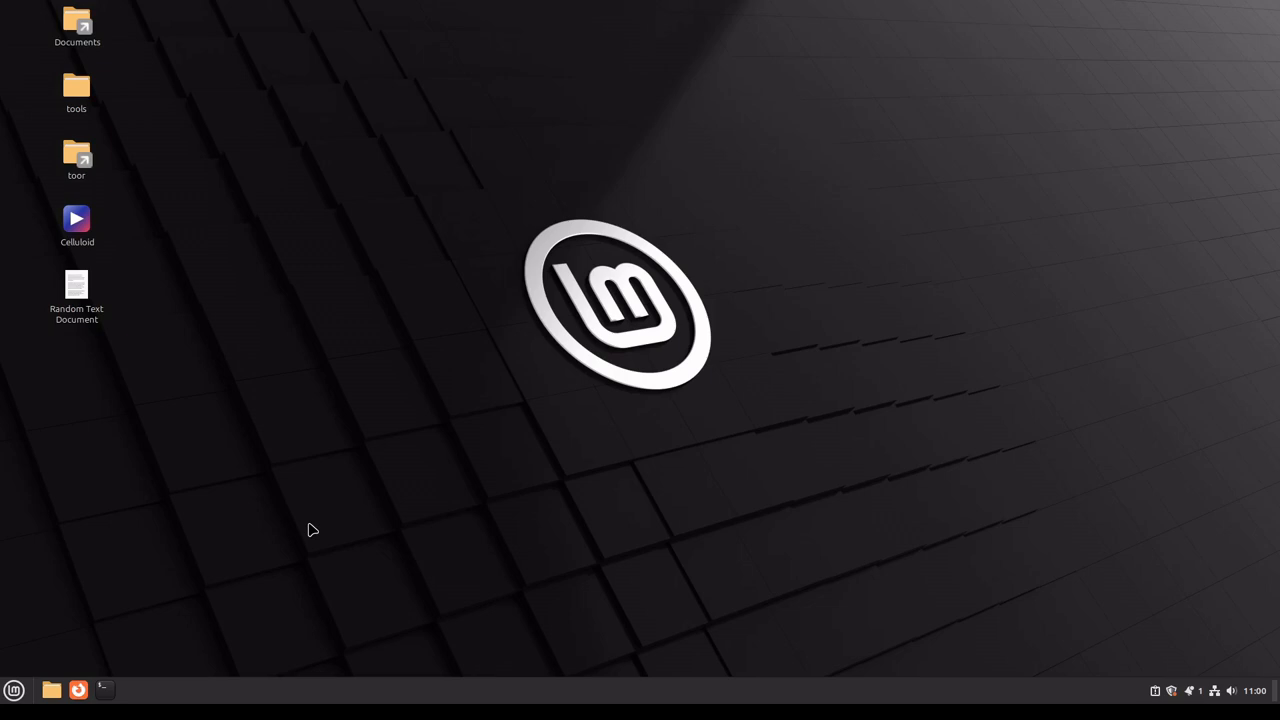
# Step: Search the installed applications for snap and open App Center
pyautogui.click(14, 690)
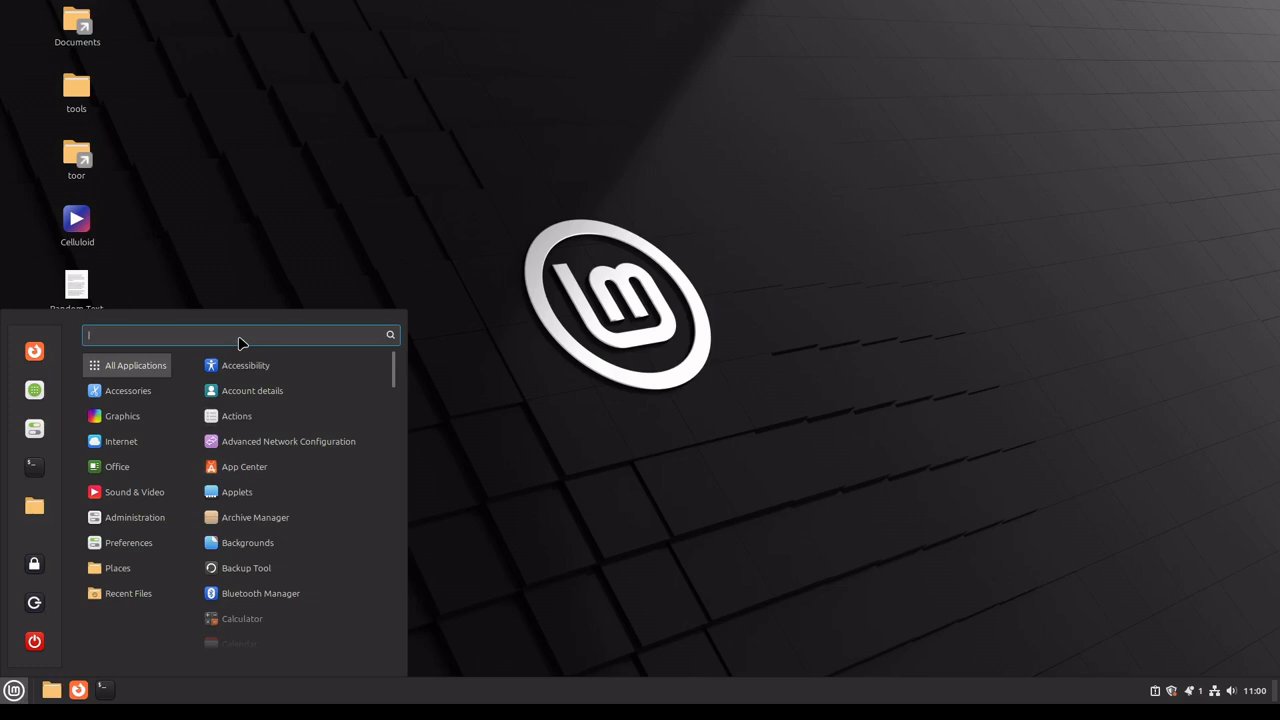
pyautogui.write('snap')
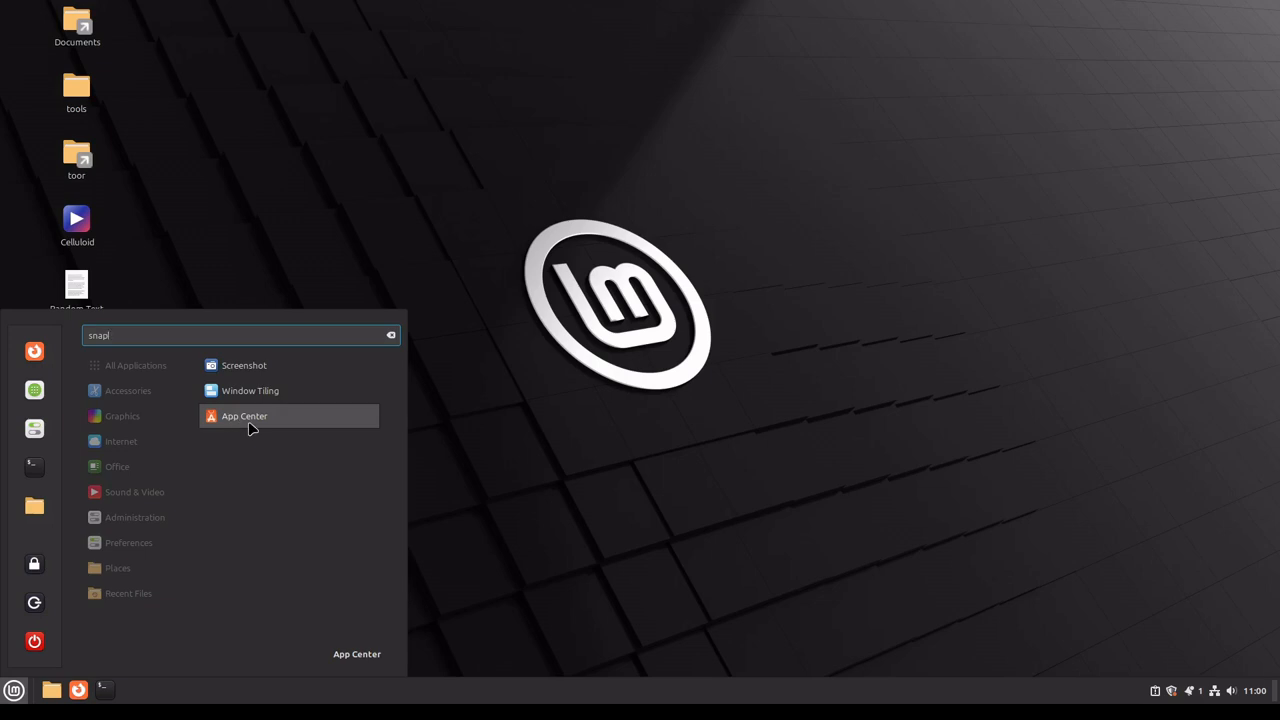
pyautogui.click(250, 424)
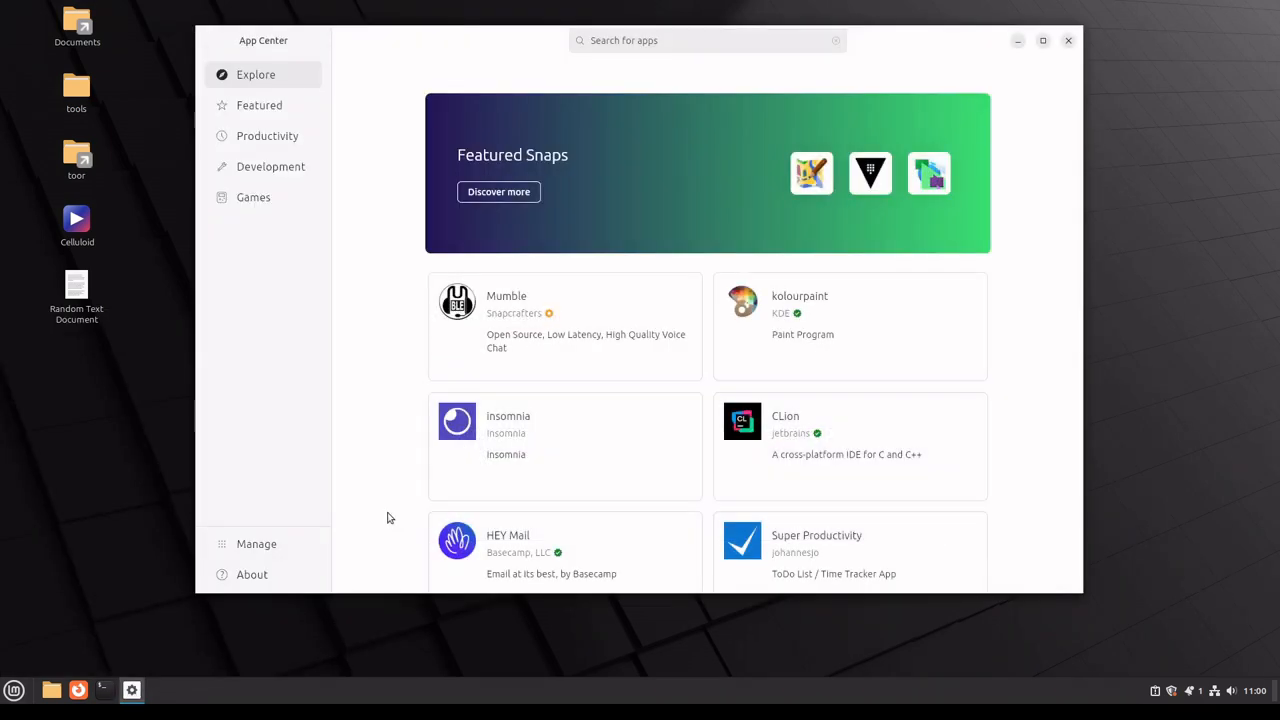
# Step: Search the store for teams, open the teams-for-linux page and check the extra options for the installed app
pyautogui.click(626, 41)
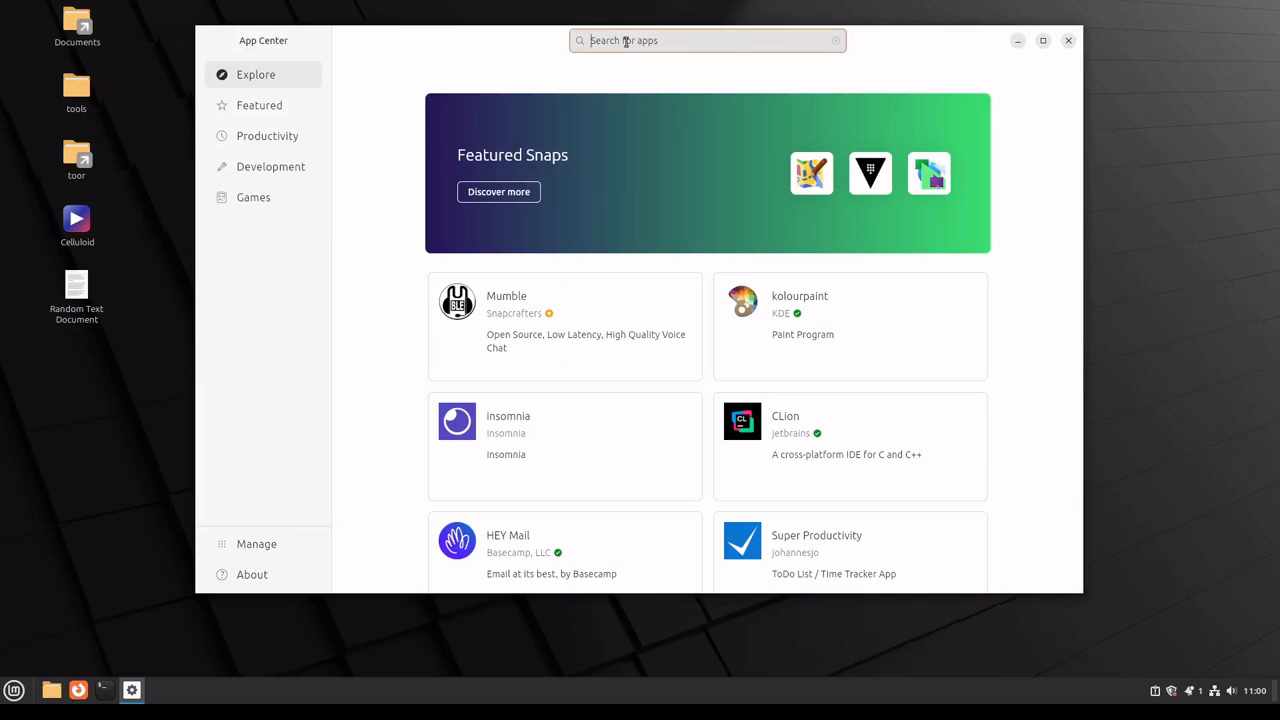
pyautogui.write('teams')
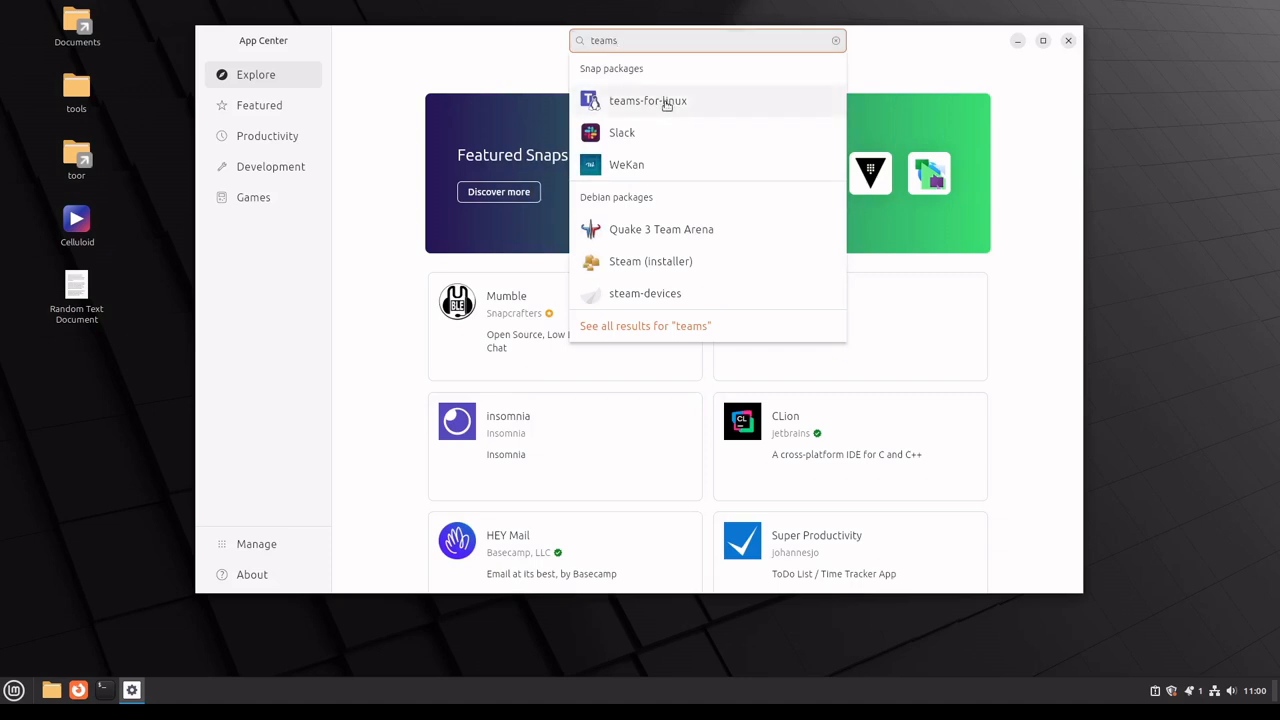
pyautogui.click(667, 104)
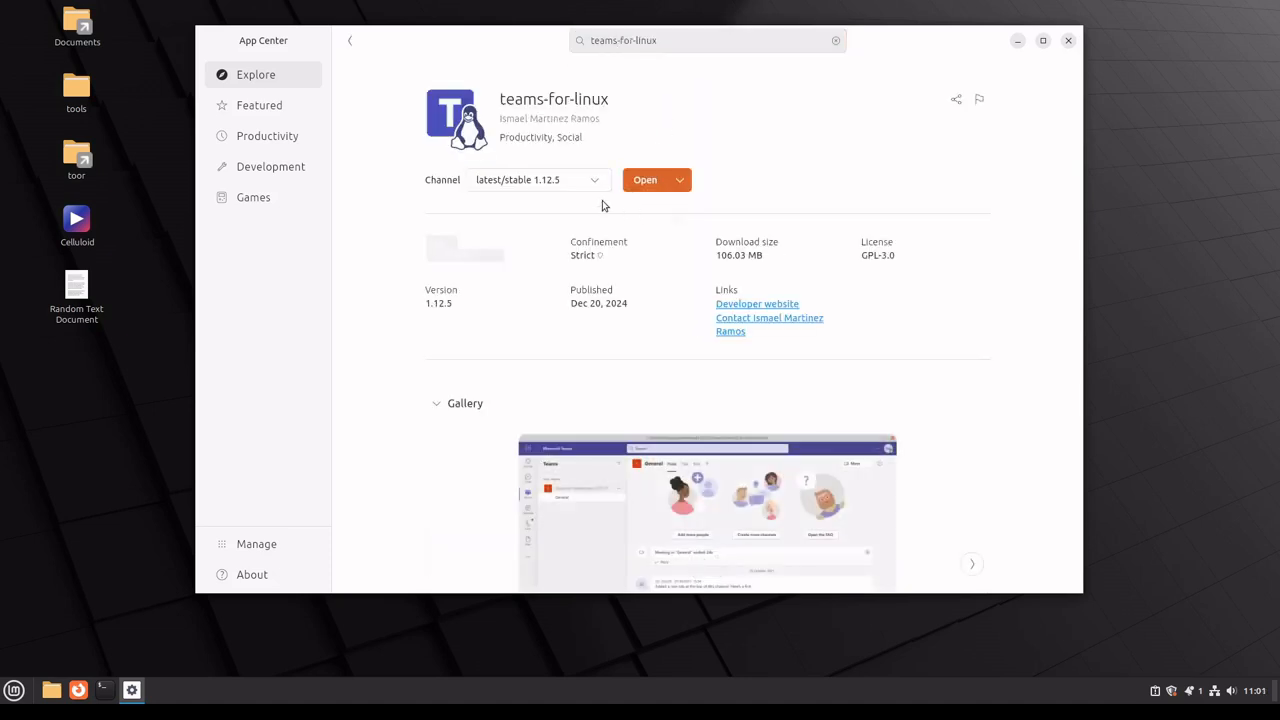
pyautogui.click(643, 186)
pyautogui.click(683, 183)
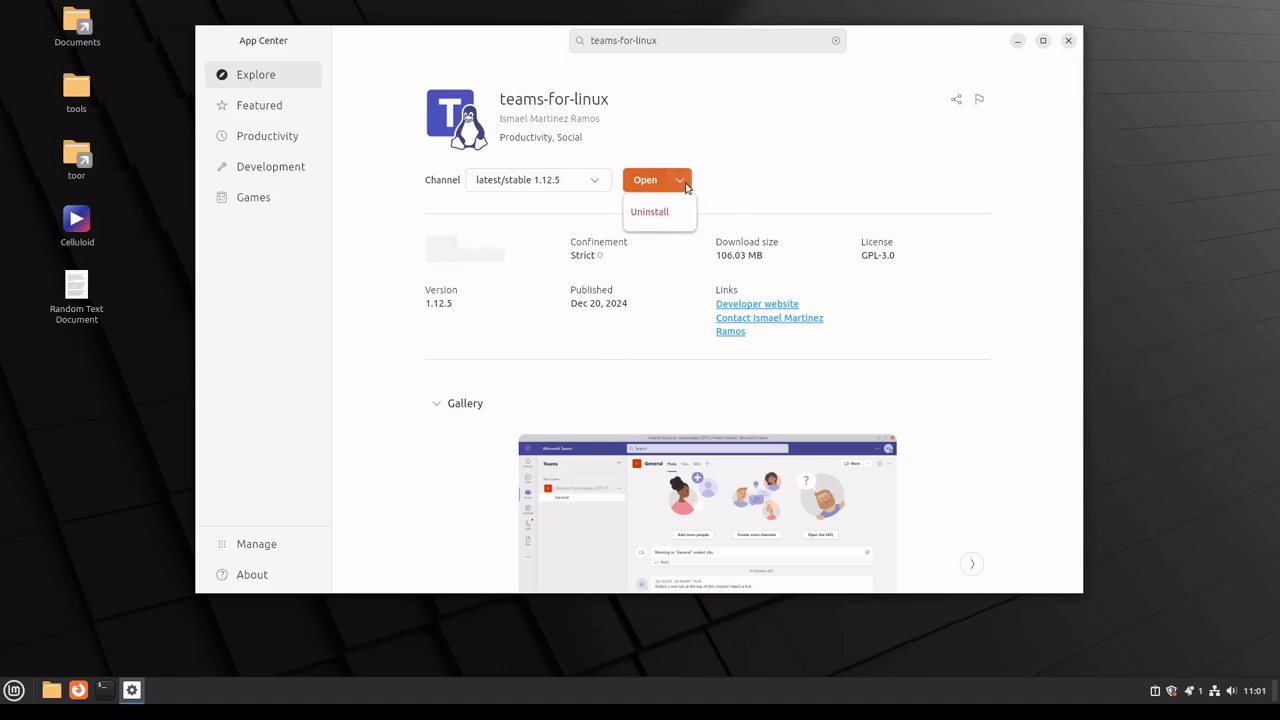
pyautogui.click(866, 177)
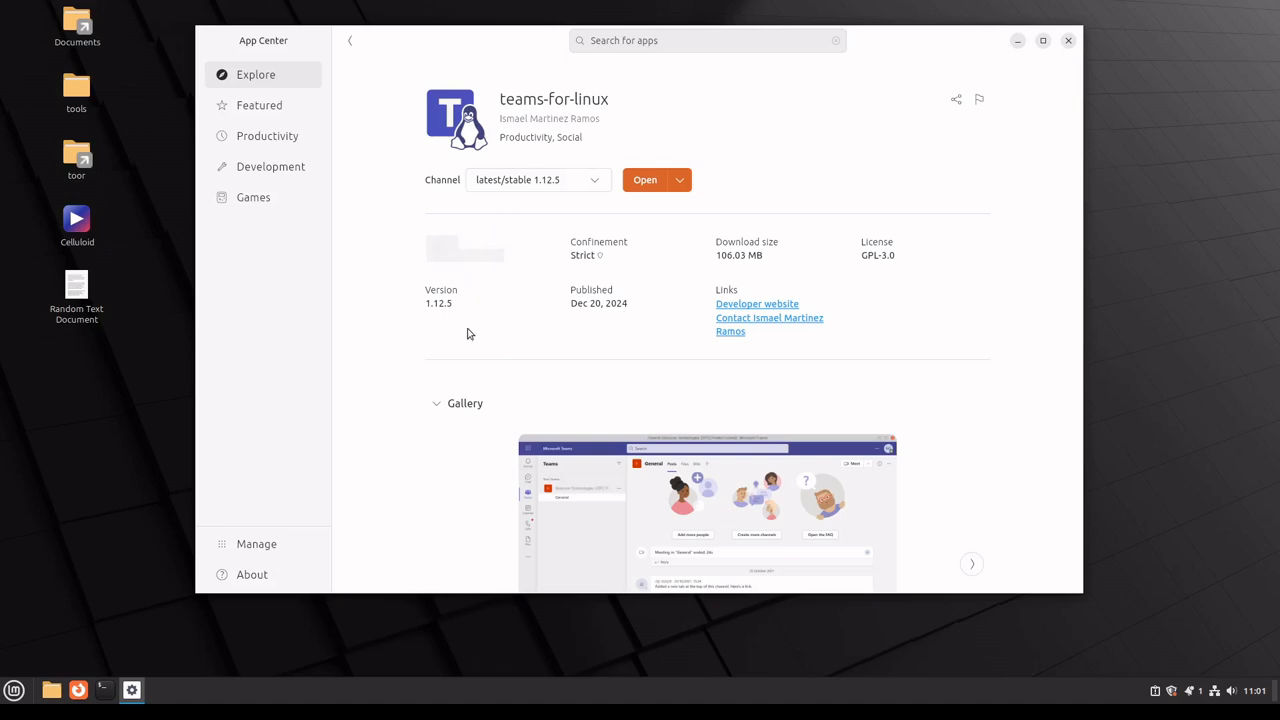
# Step: Open the management page for installed snaps, include system snaps in the list and check for updates
pyautogui.click(256, 544)
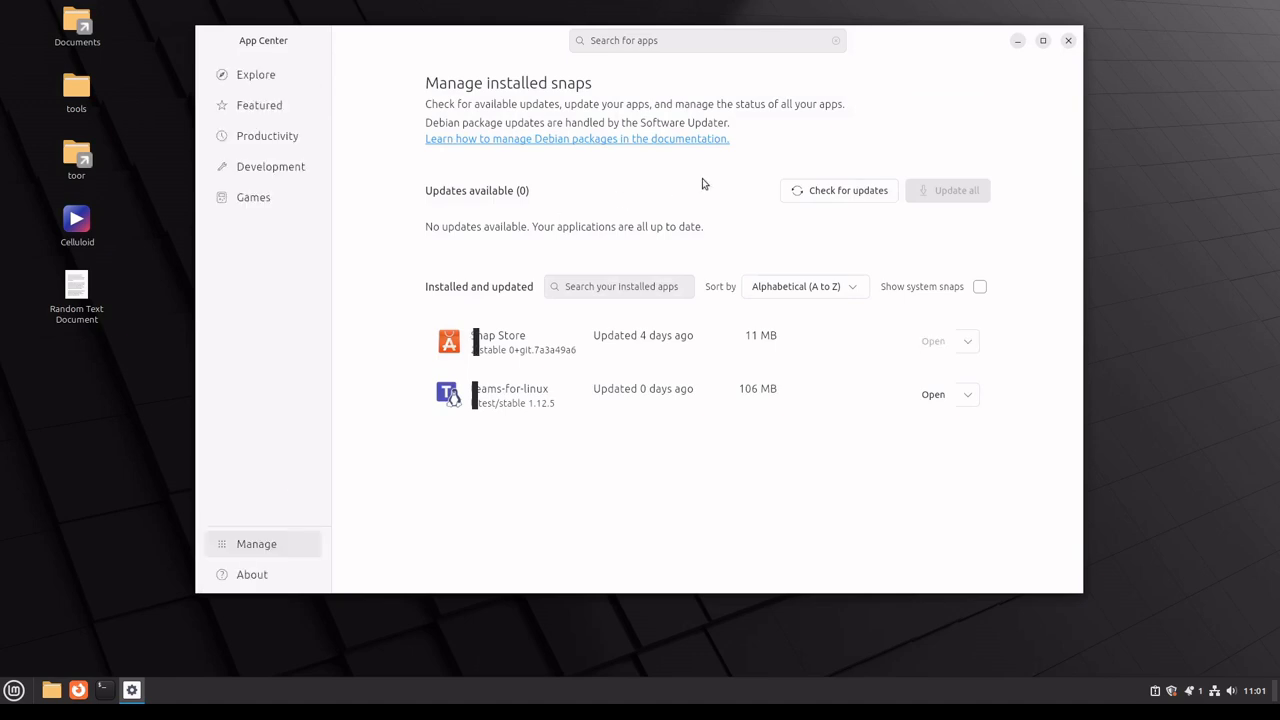
pyautogui.click(852, 196)
pyautogui.click(980, 288)
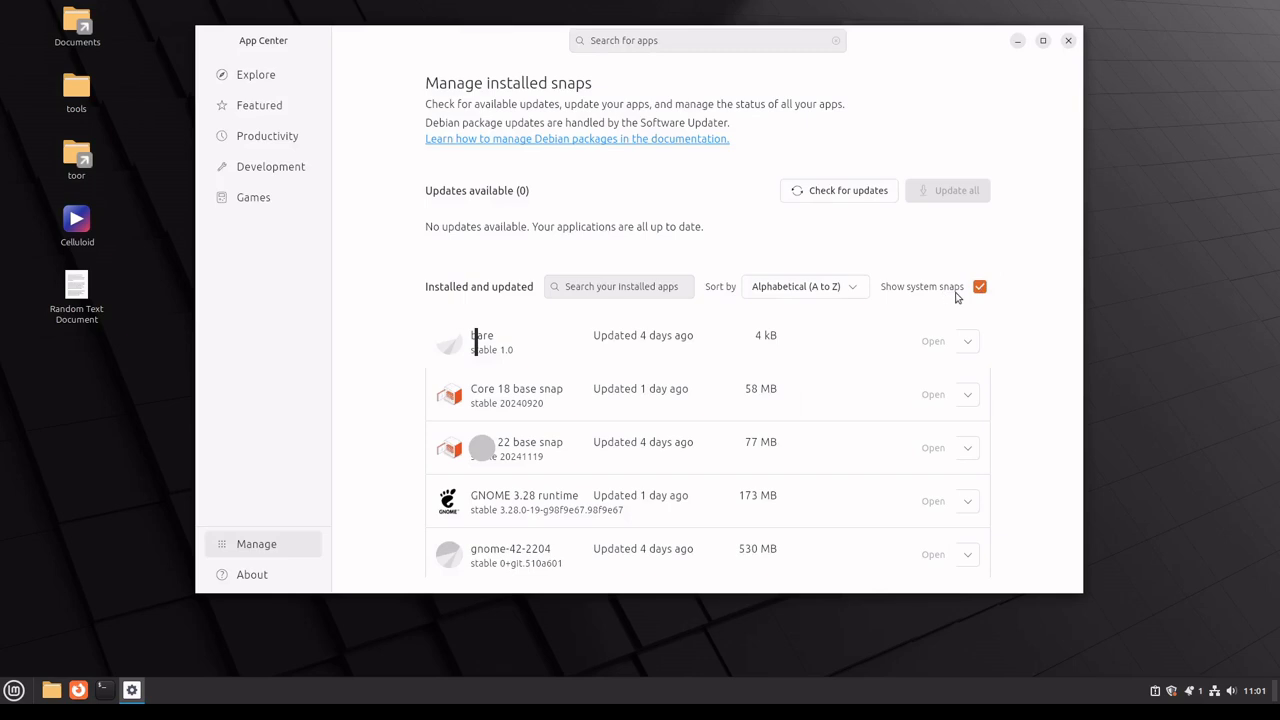
pyautogui.scroll(-5, 921, 500)
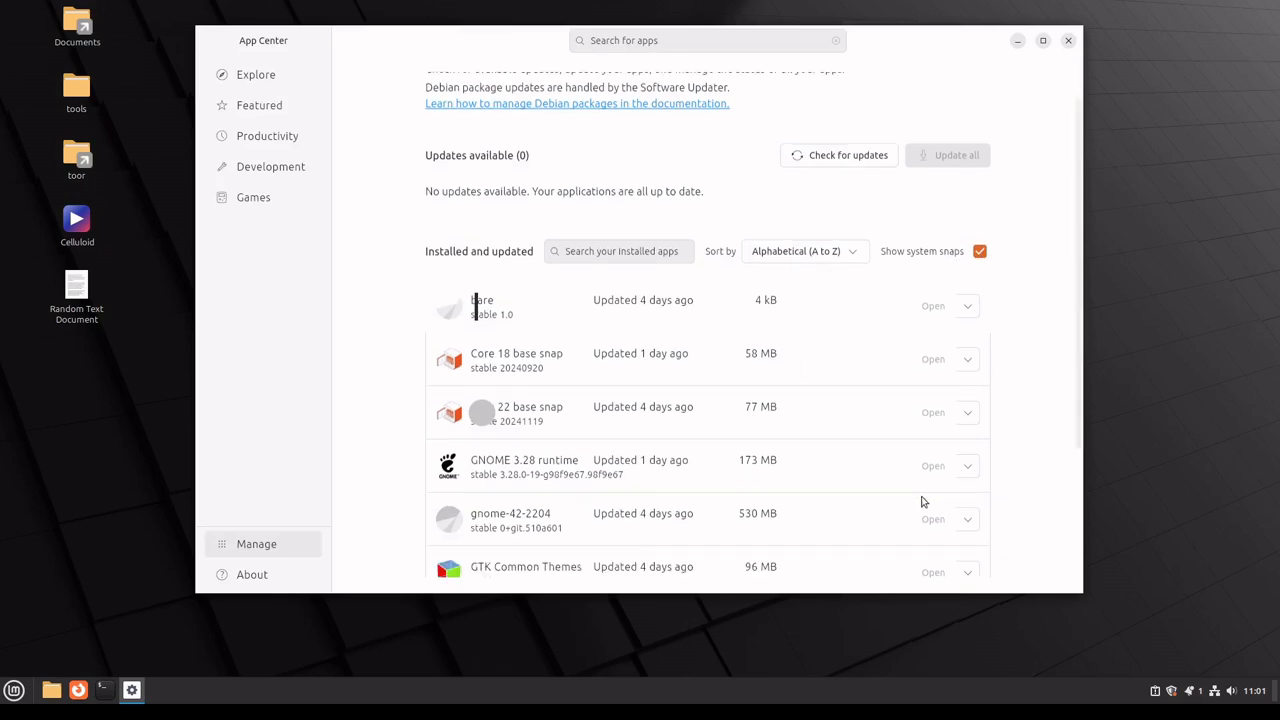
pyautogui.scroll(5, 921, 500)
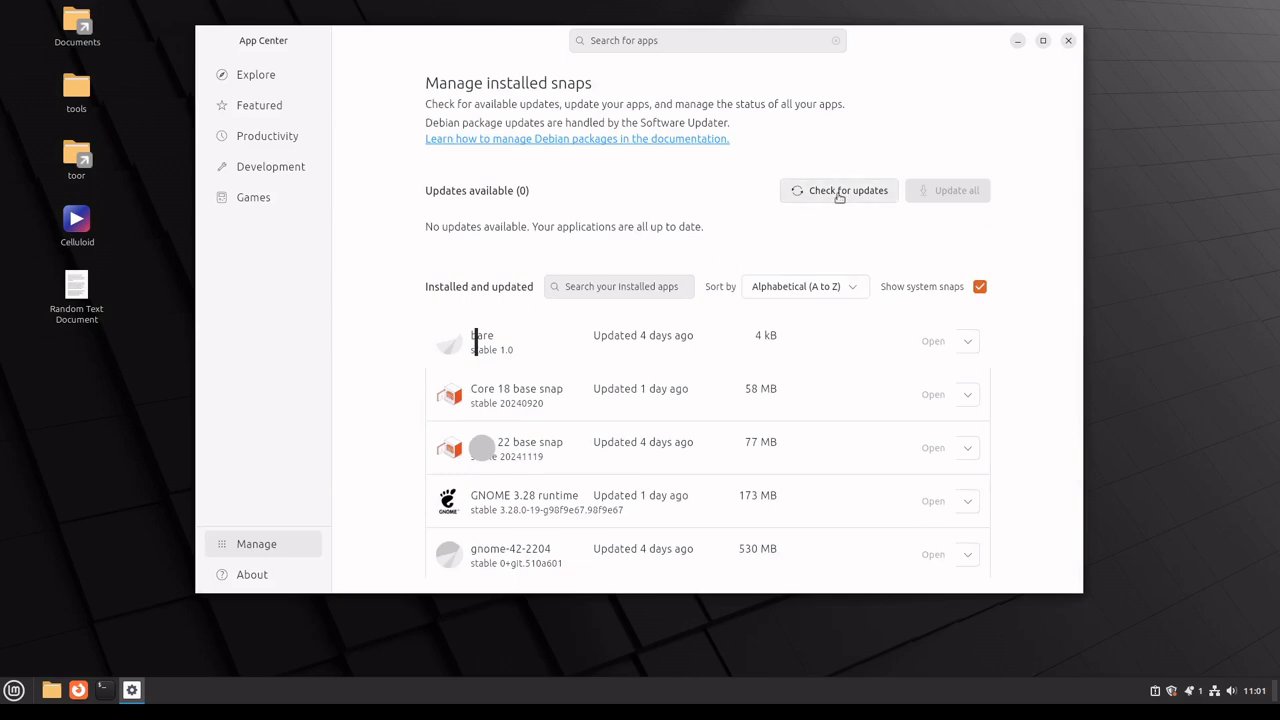
pyautogui.click(839, 192)
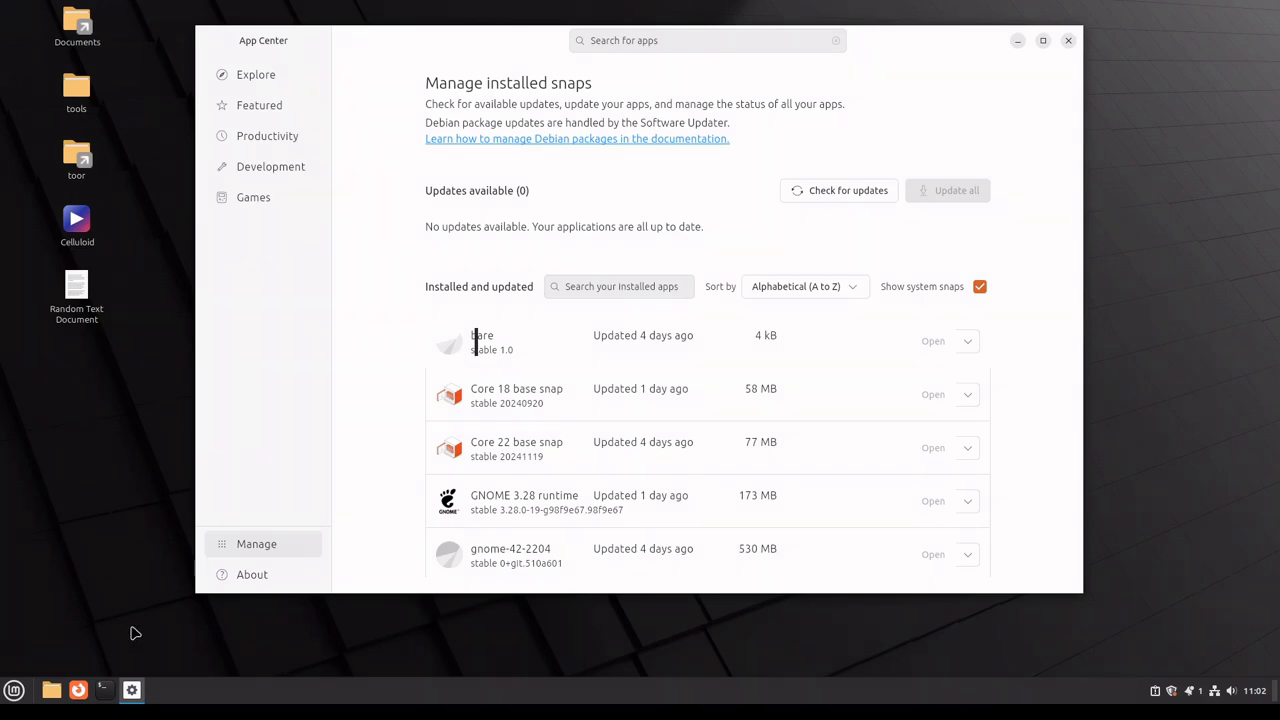
# Step: Open a terminal, run sudo snap refresh and enter the account password to authorize it
pyautogui.click(108, 695)
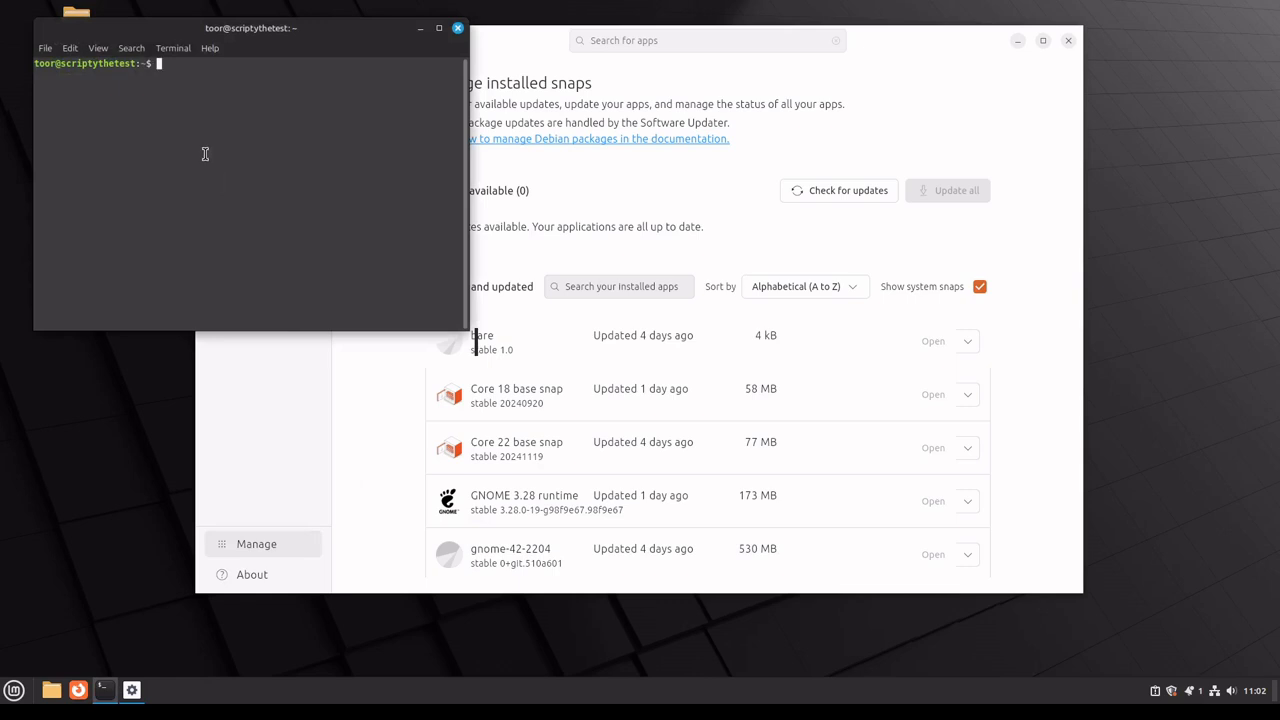
pyautogui.write('sudo snap refresh')
pyautogui.press('Return')
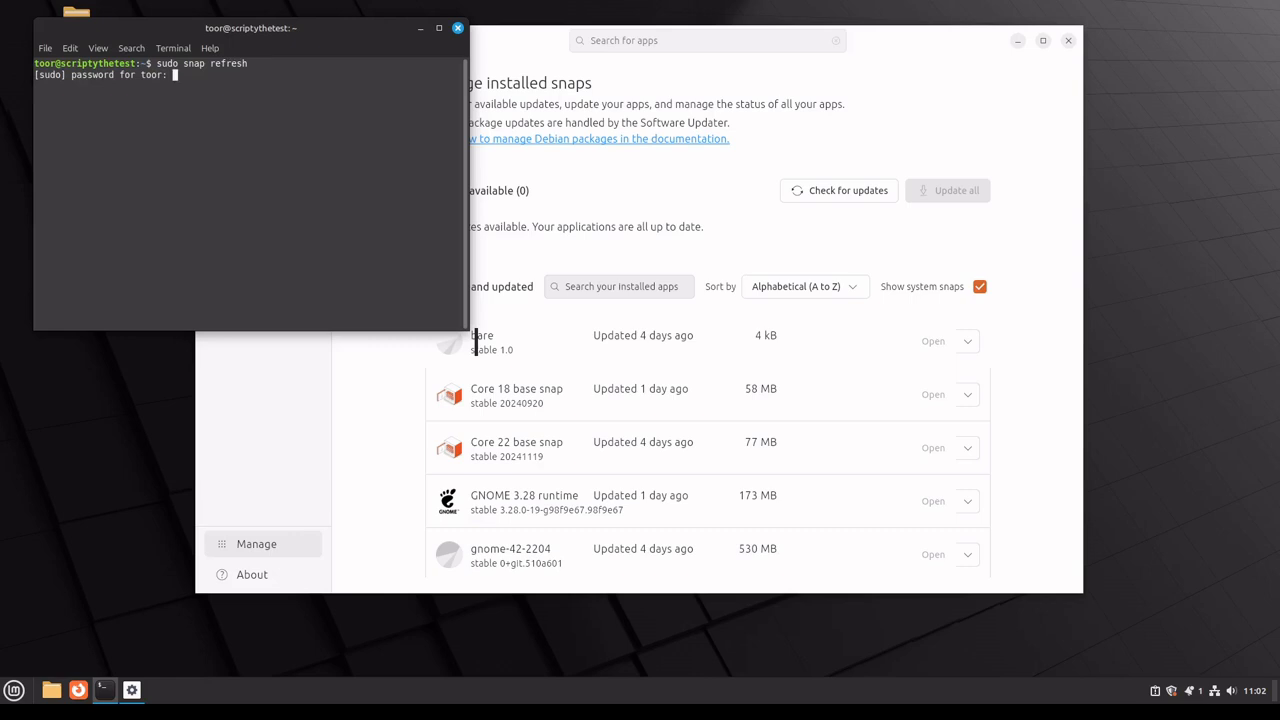
pyautogui.write('***********')
pyautogui.press('Return')
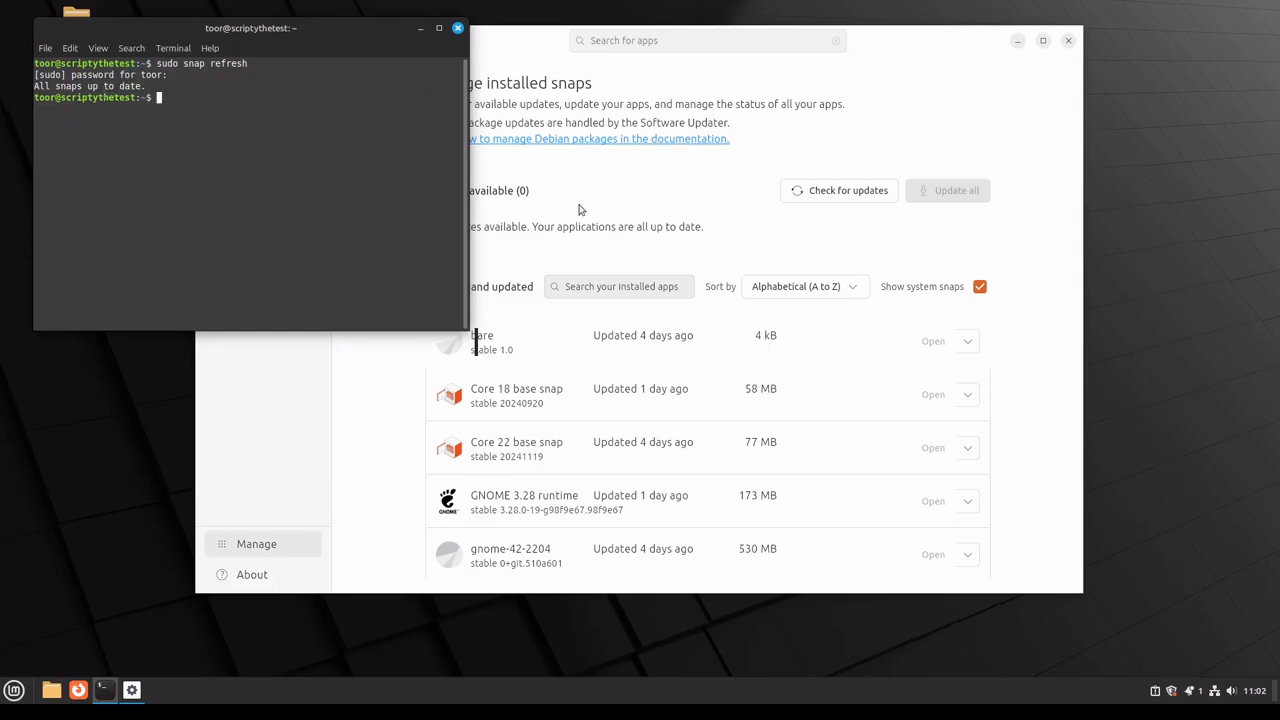
pyautogui.click(544, 63)
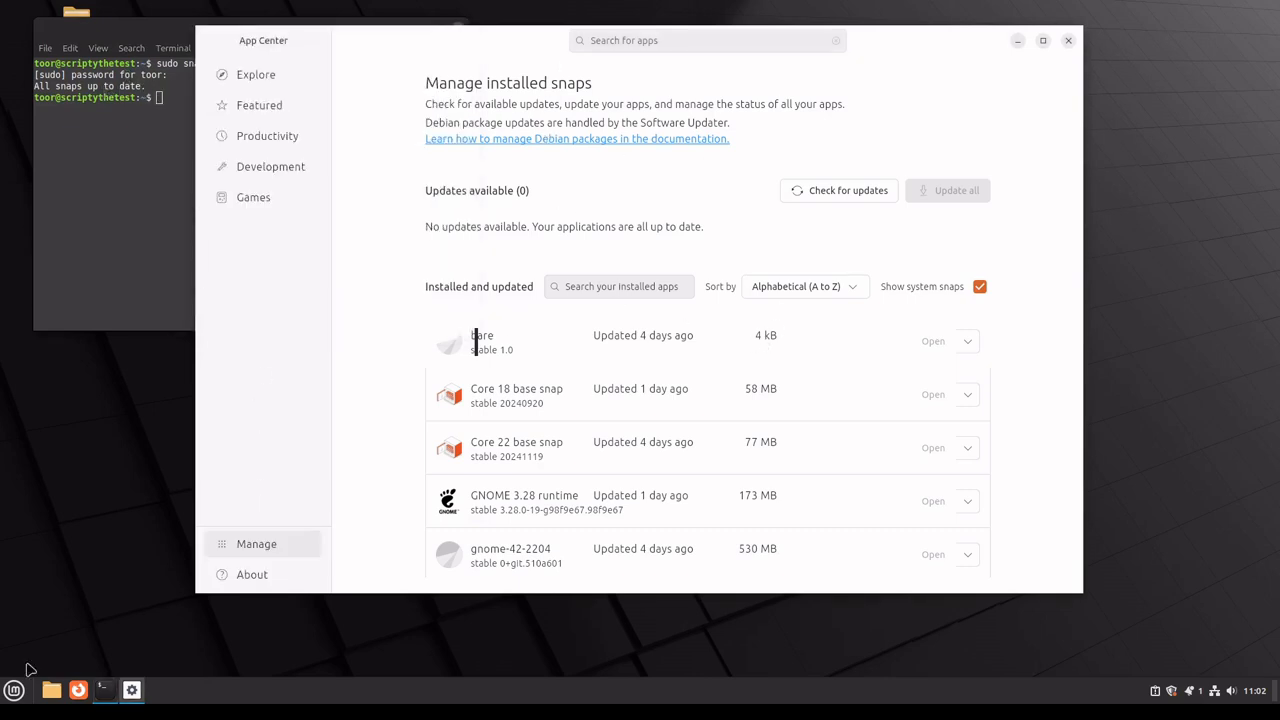
pyautogui.click(16, 691)
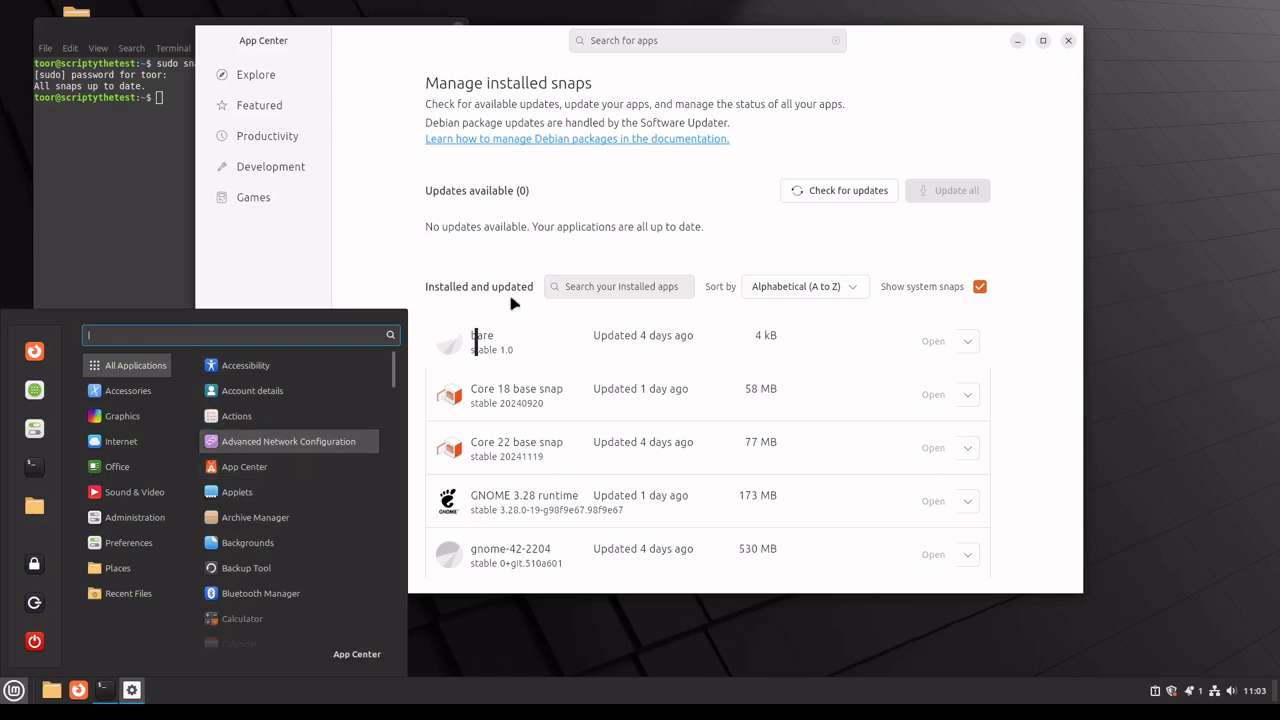
pyautogui.click(448, 83)
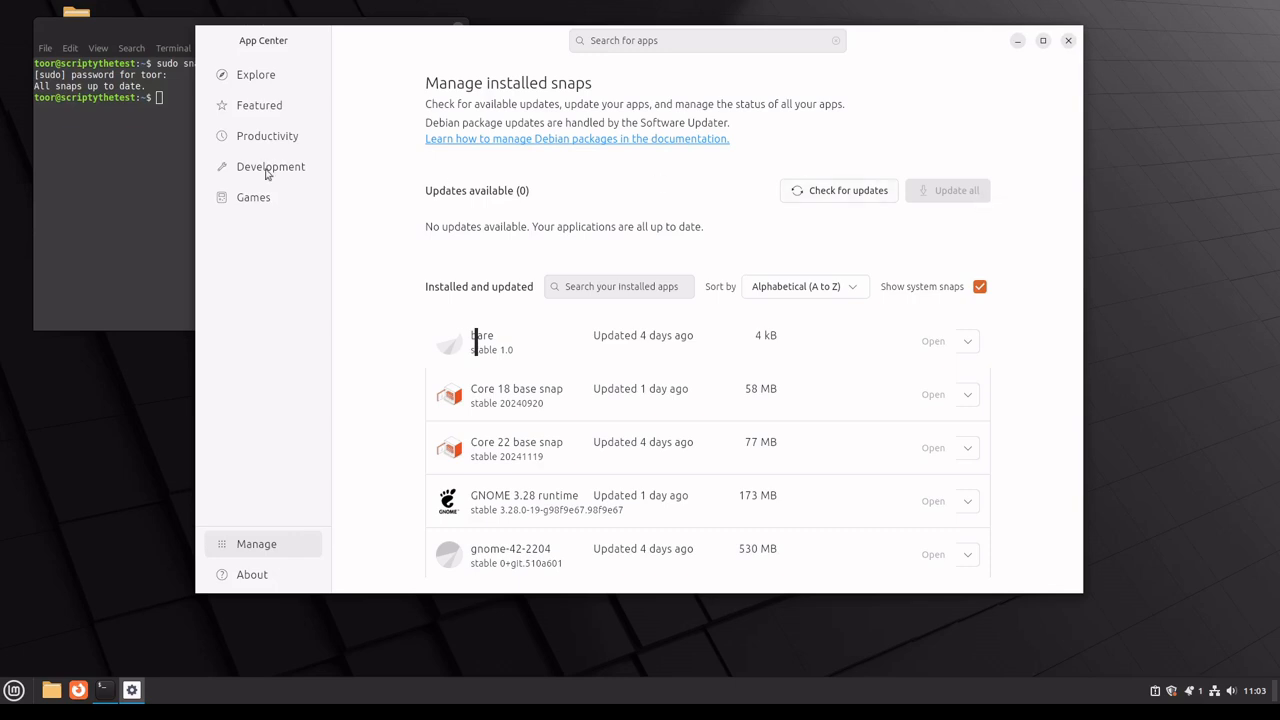
# Step: Bring the terminal back to the front and highlight the sudo snap refresh command
pyautogui.click(125, 179)
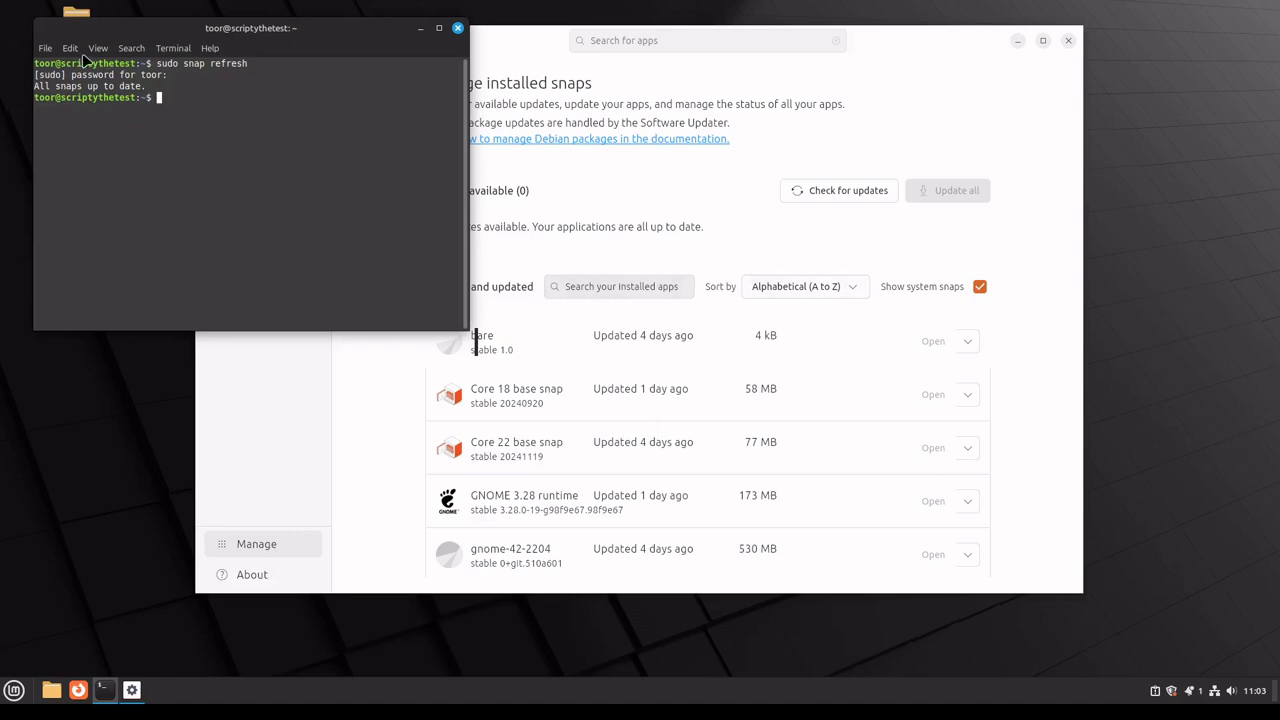
pyautogui.moveTo(156, 62); pyautogui.dragTo(258, 63)
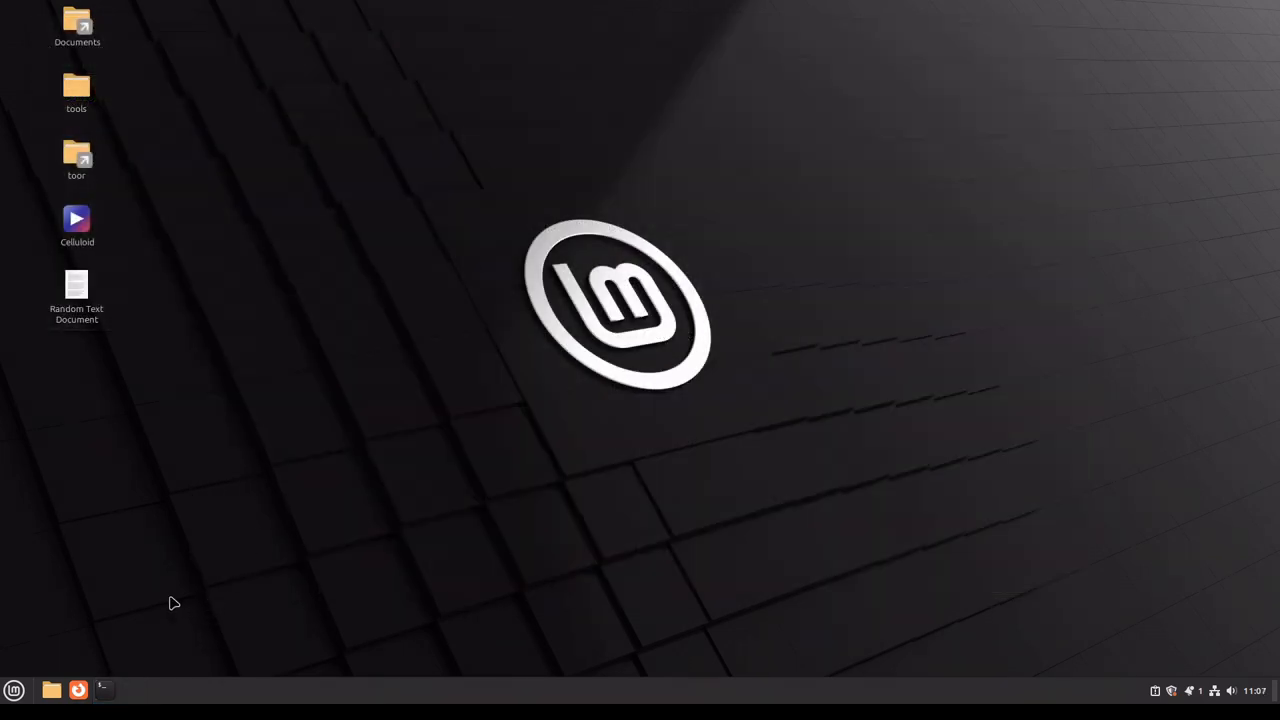
# Step: Search the installed applications for update, open Software Sources and view its PPAs list
pyautogui.click(14, 690)
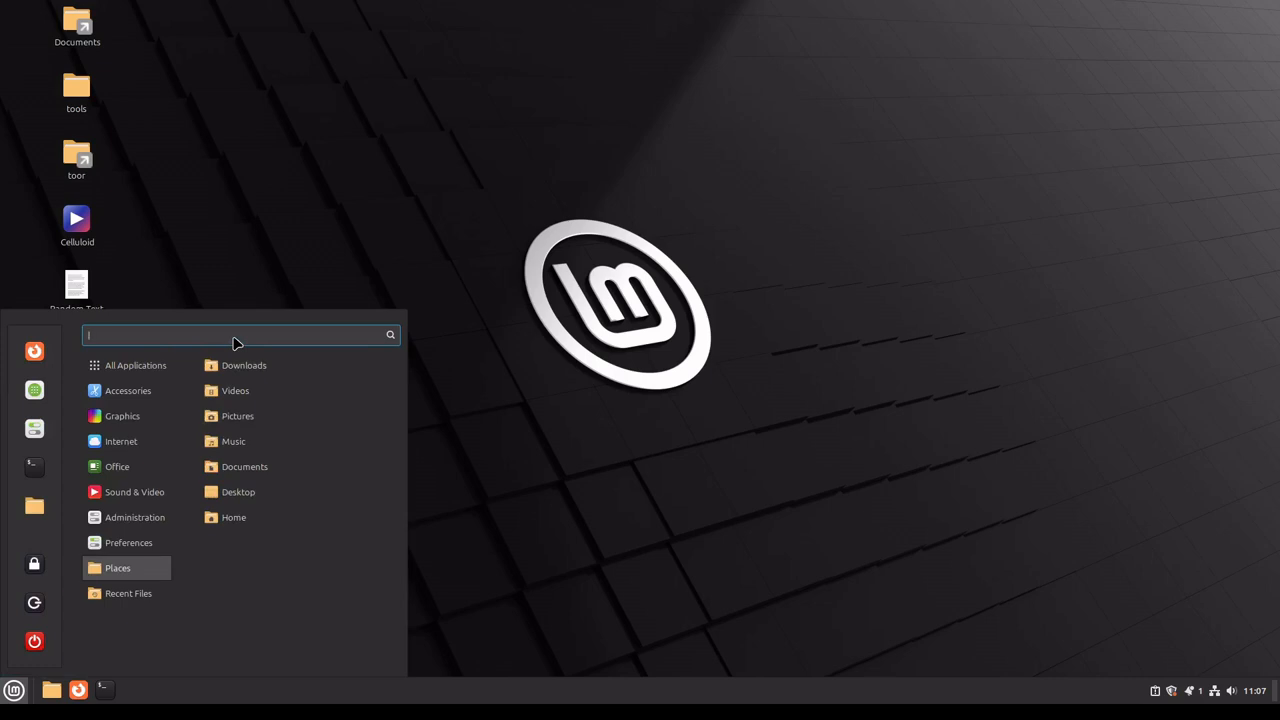
pyautogui.write('update')
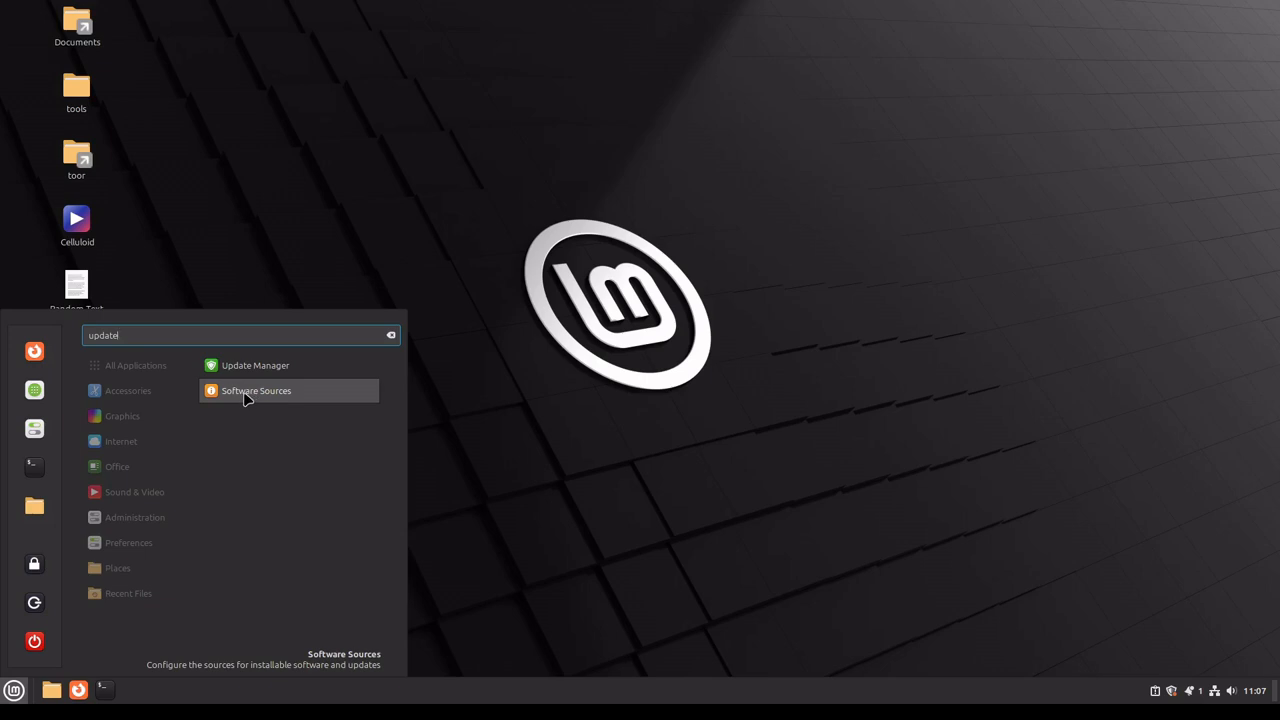
pyautogui.click(246, 397)
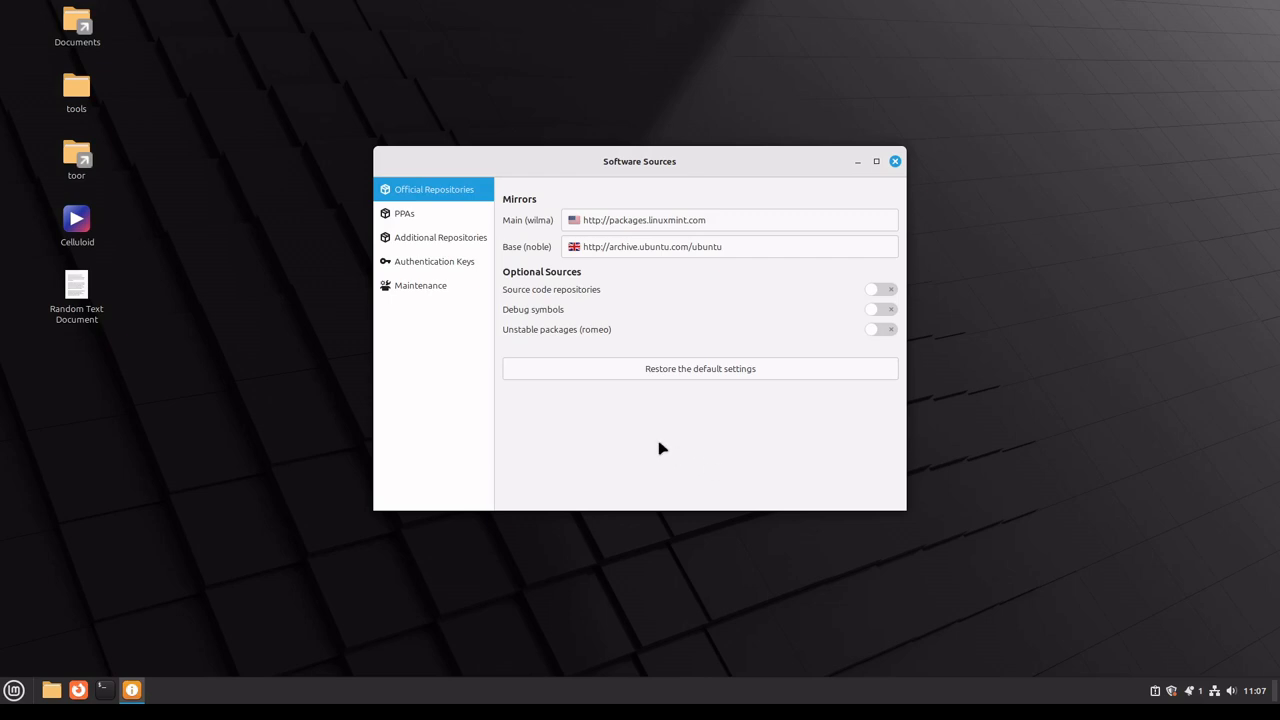
pyautogui.moveTo(139, 702)
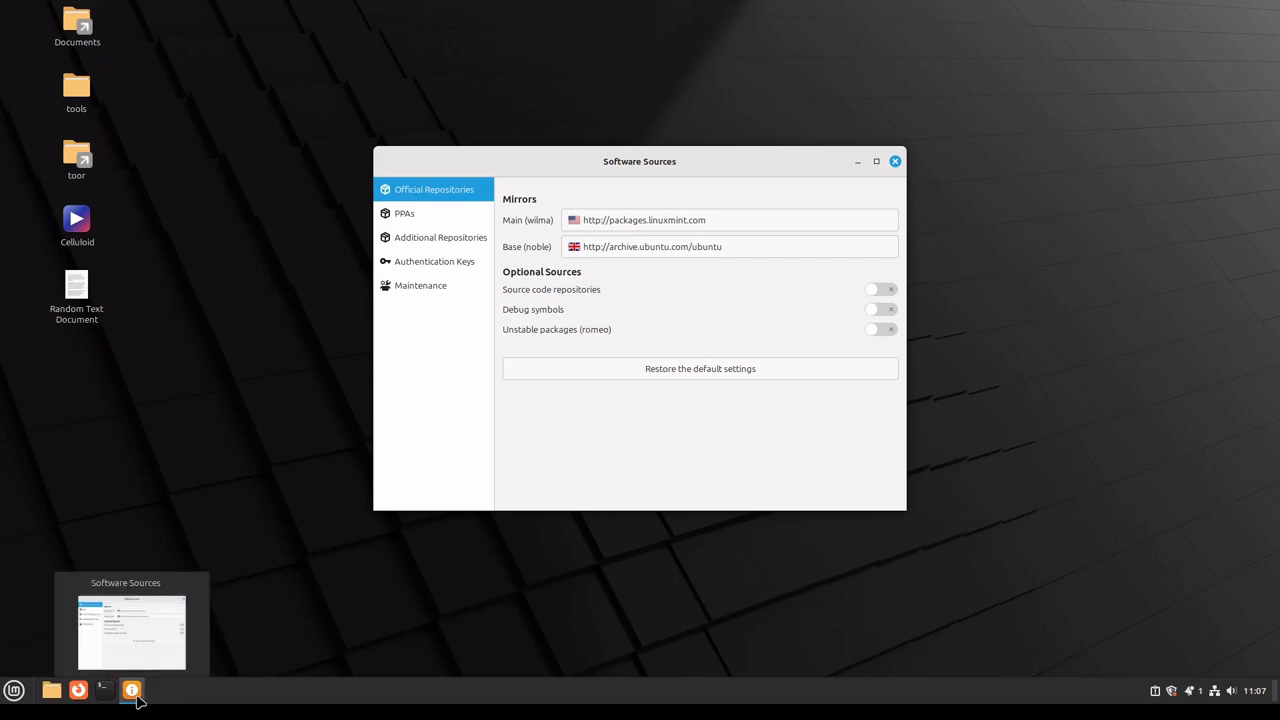
pyautogui.click(410, 214)
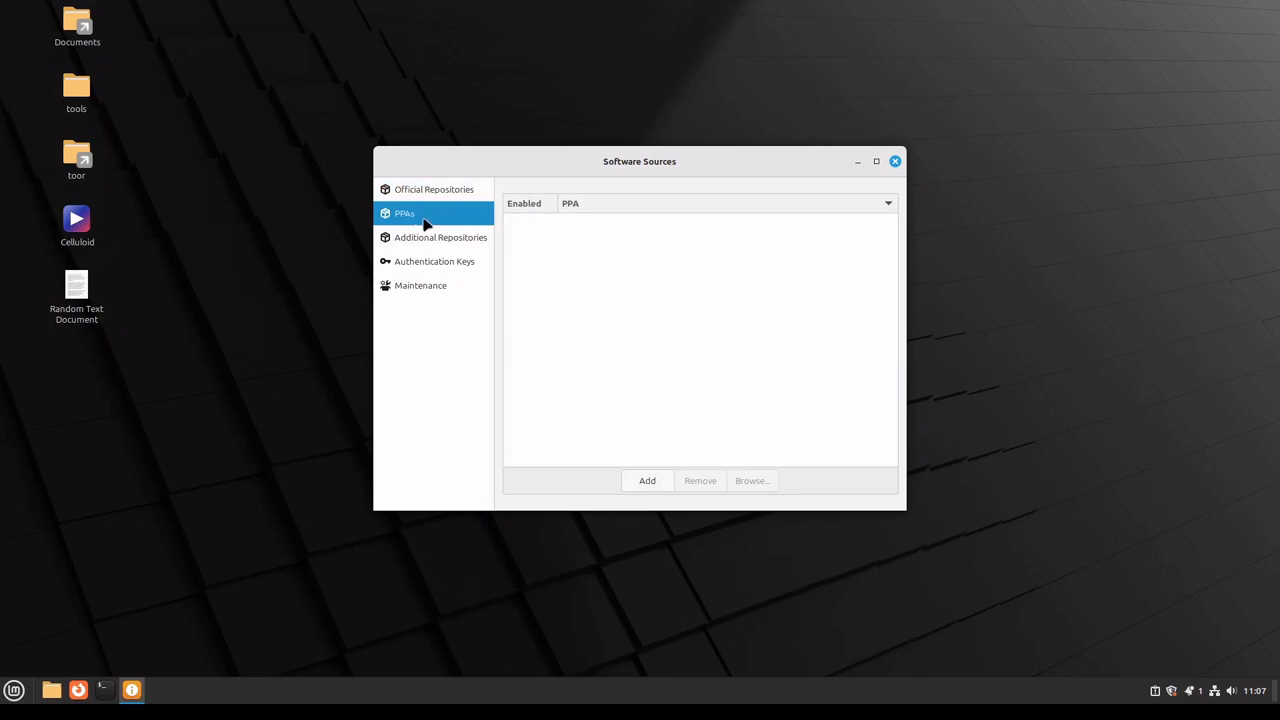
# Step: Start adding a PPA, then open applicationinstallation.sh from the home folder in the text editor and find its repository commands
pyautogui.click(647, 481)
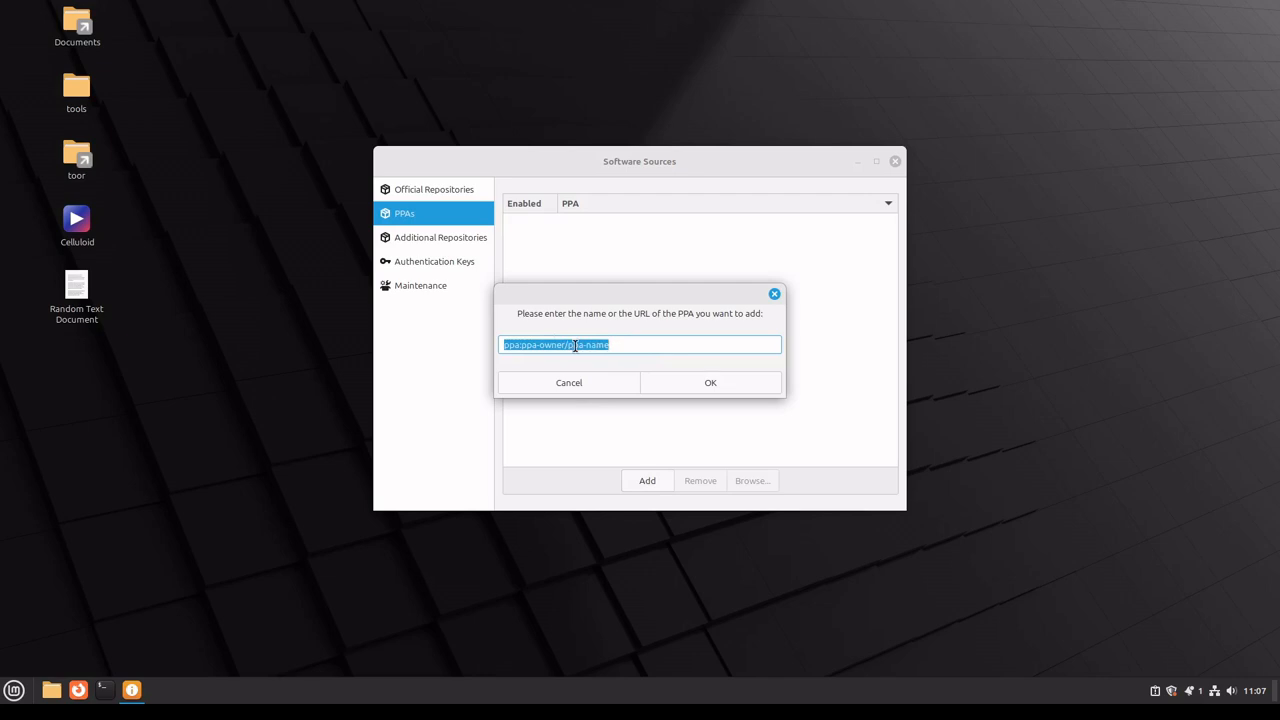
pyautogui.click(53, 690)
pyautogui.click(530, 214)
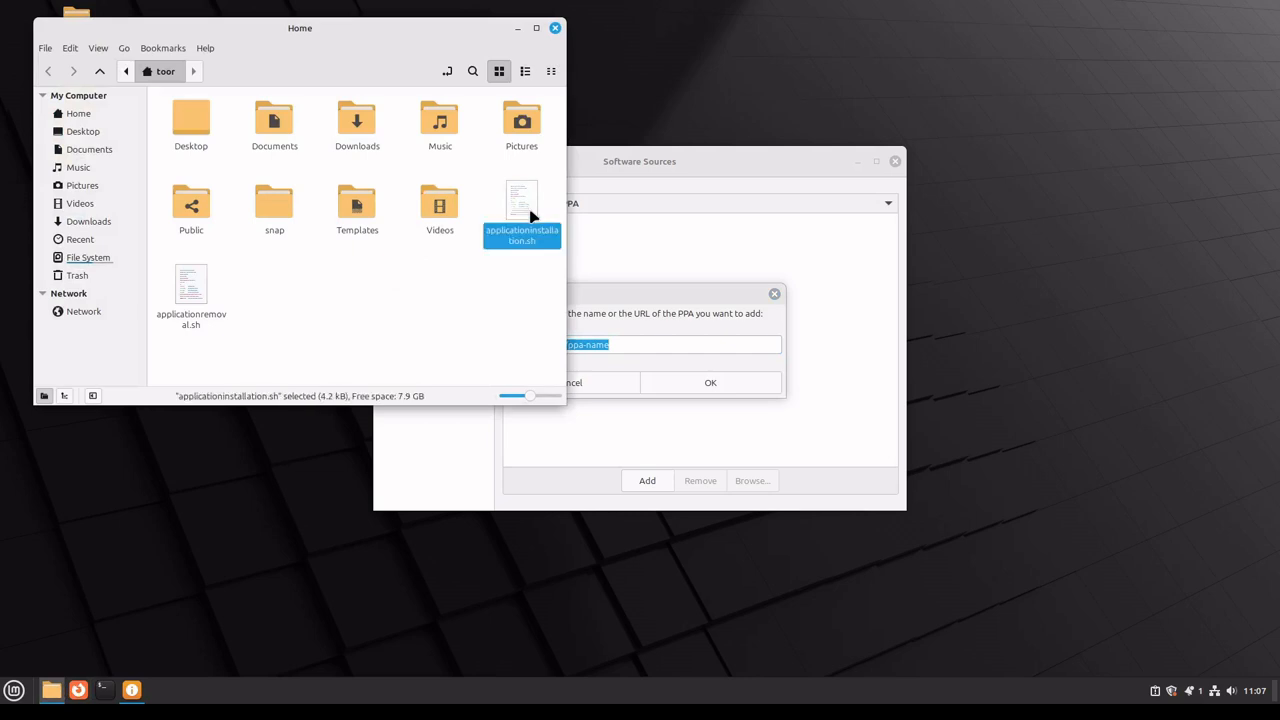
pyautogui.rightClick(520, 243)
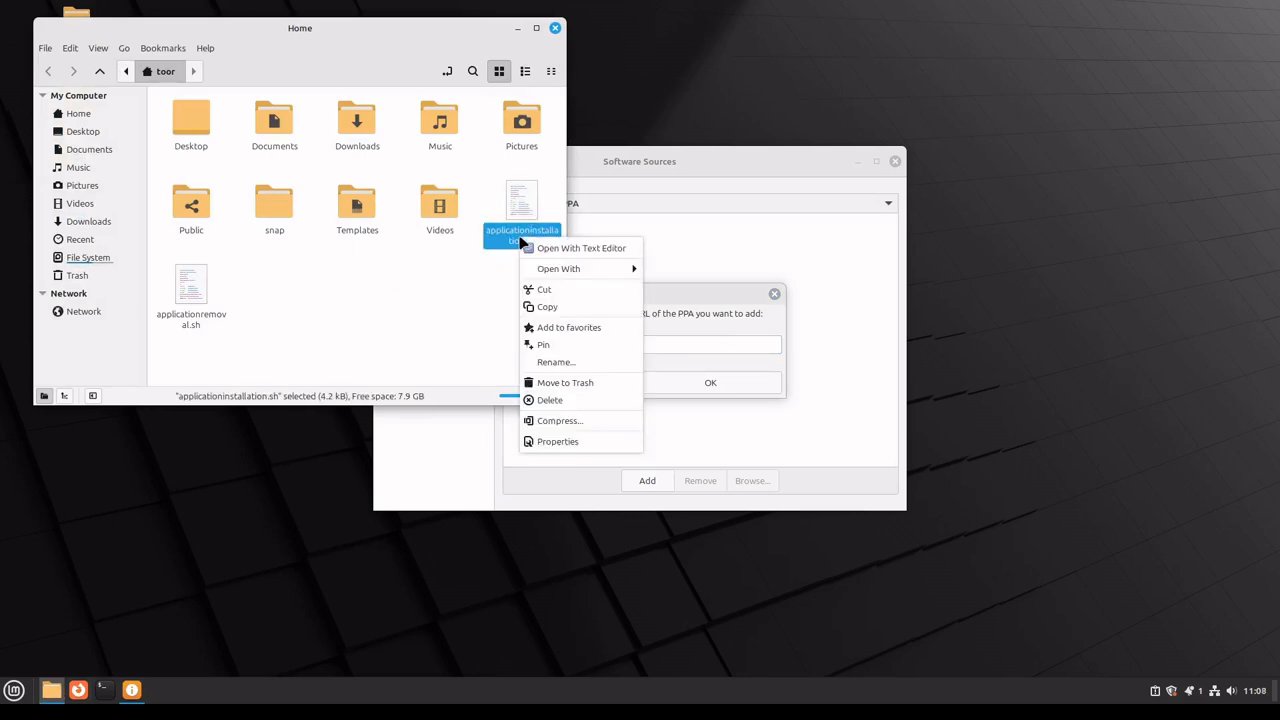
pyautogui.click(540, 250)
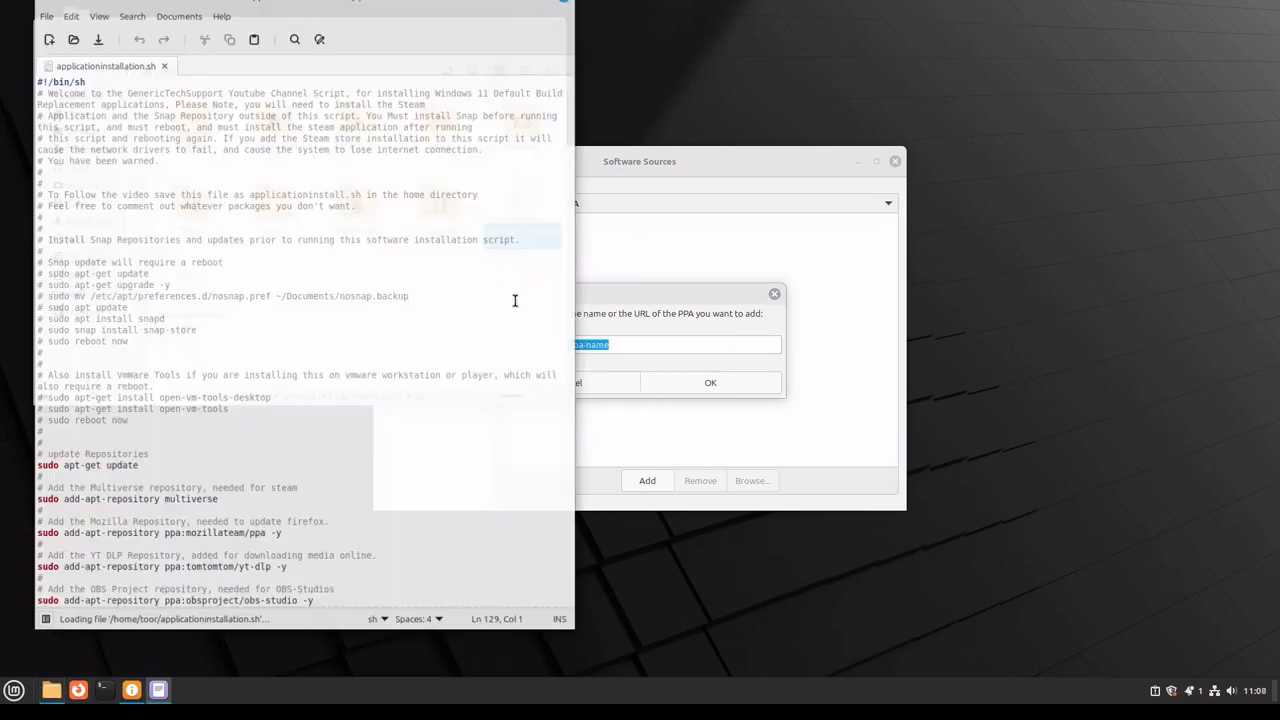
pyautogui.scroll(20, 265, 330)
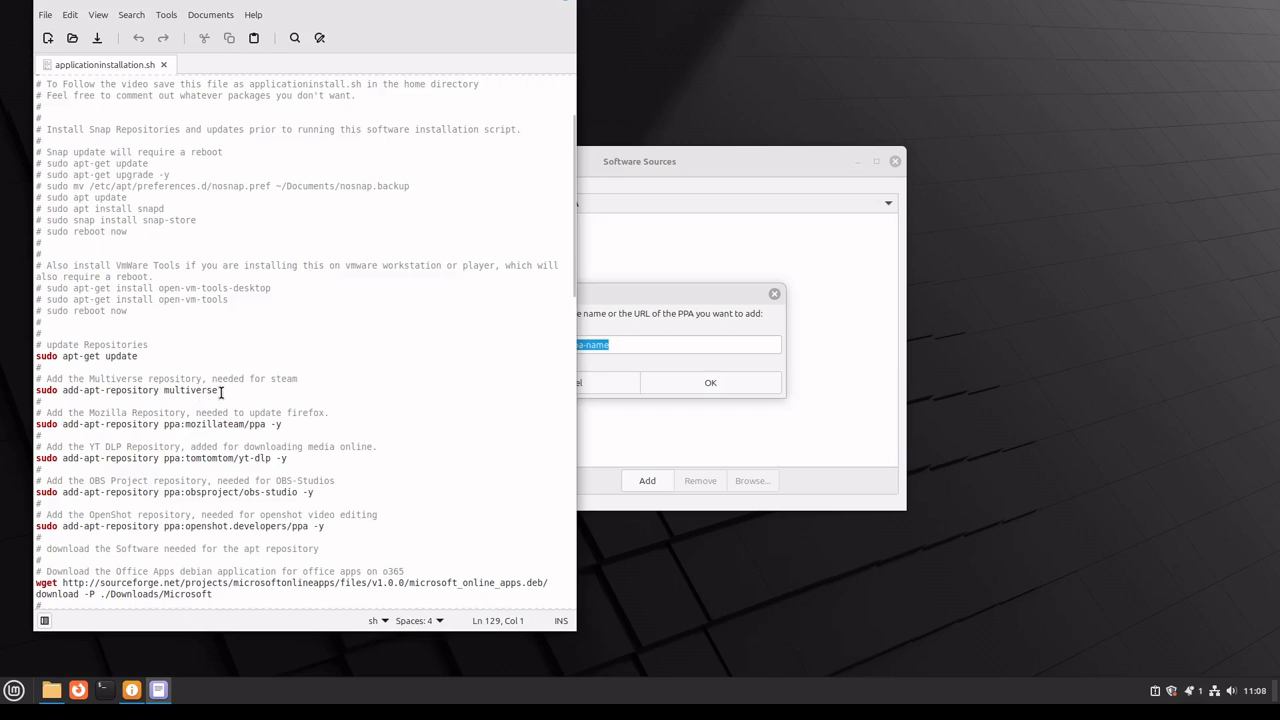
pyautogui.moveTo(219, 391); pyautogui.dragTo(156, 391)
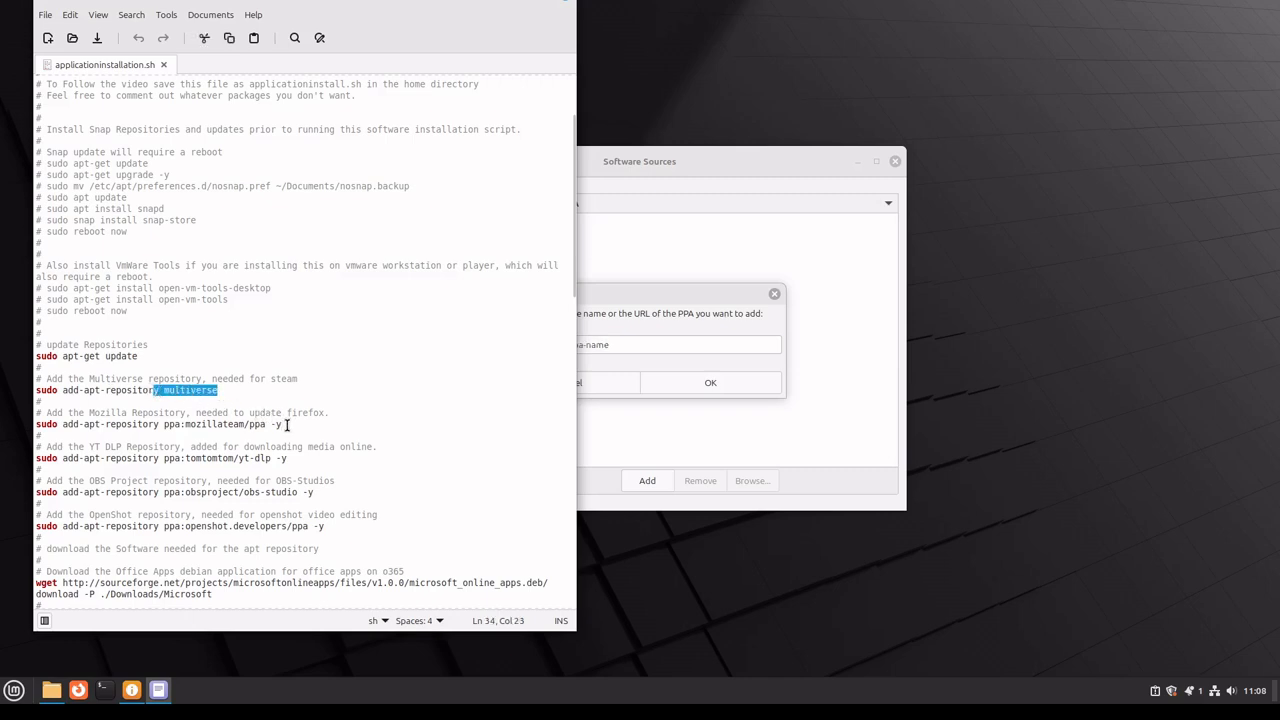
pyautogui.moveTo(285, 424); pyautogui.dragTo(163, 424)
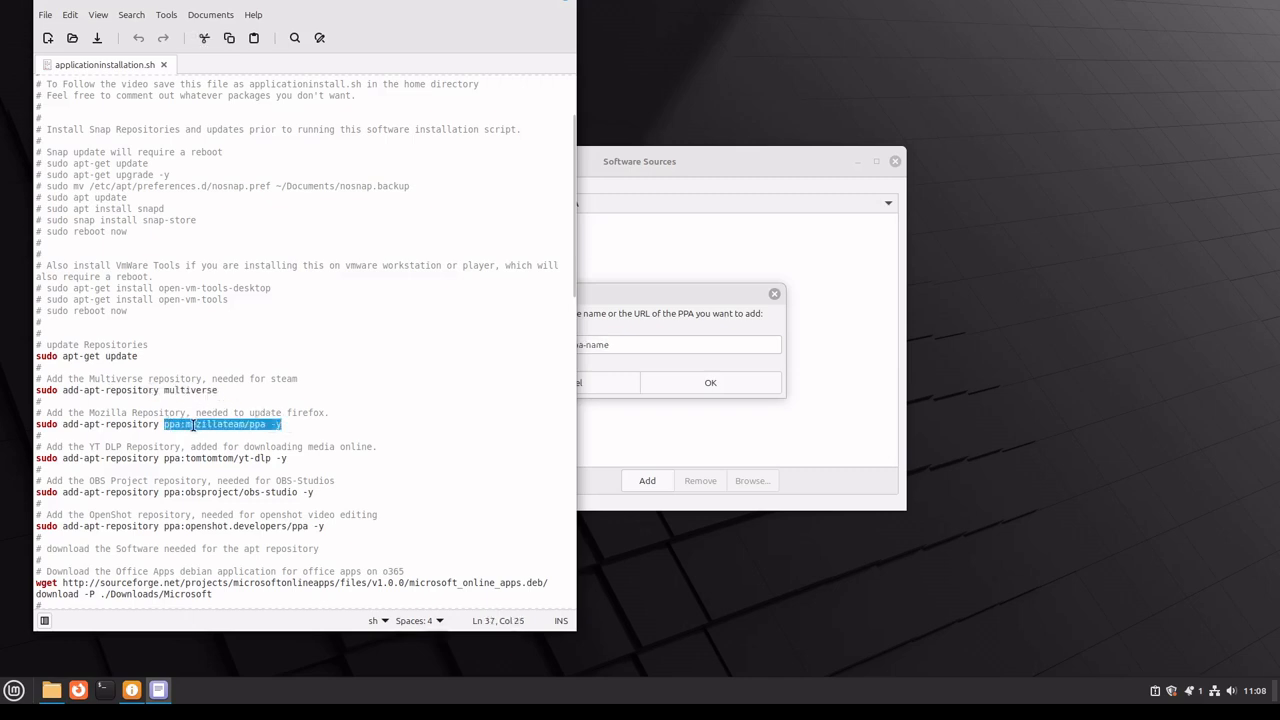
pyautogui.rightClick(198, 426)
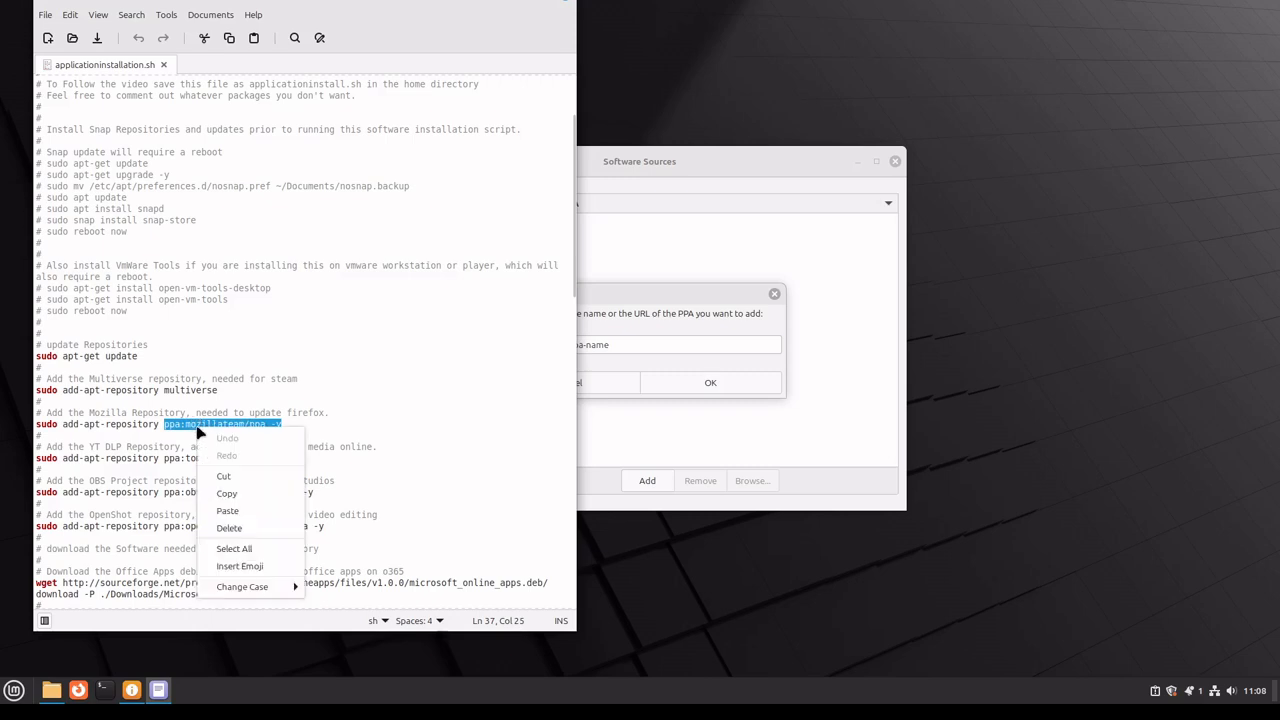
pyautogui.click(240, 491)
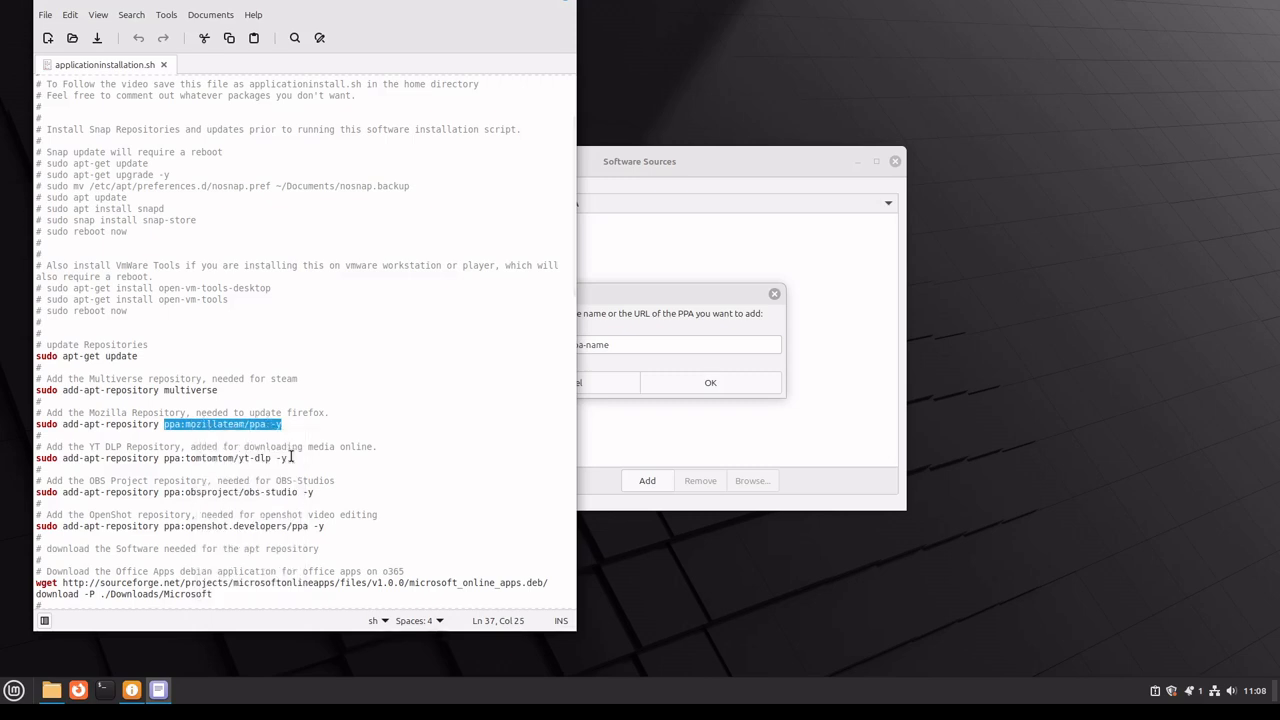
pyautogui.click(655, 316)
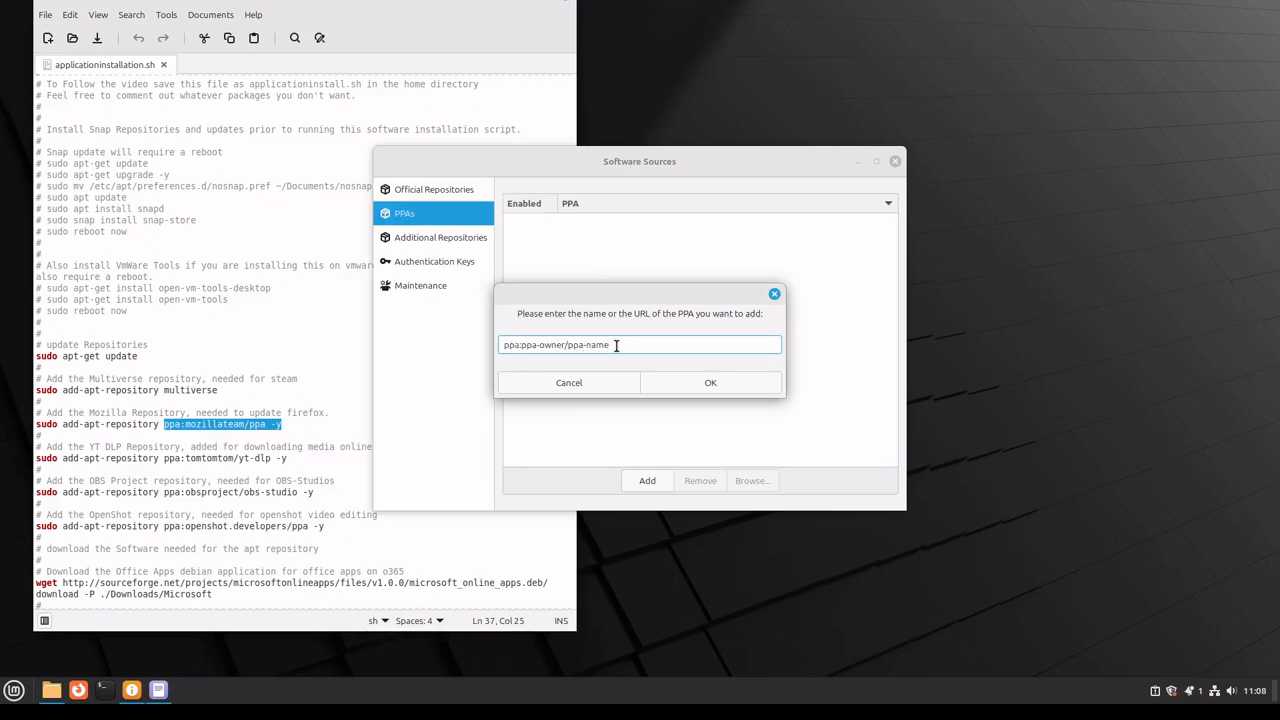
pyautogui.moveTo(616, 345); pyautogui.dragTo(505, 352)
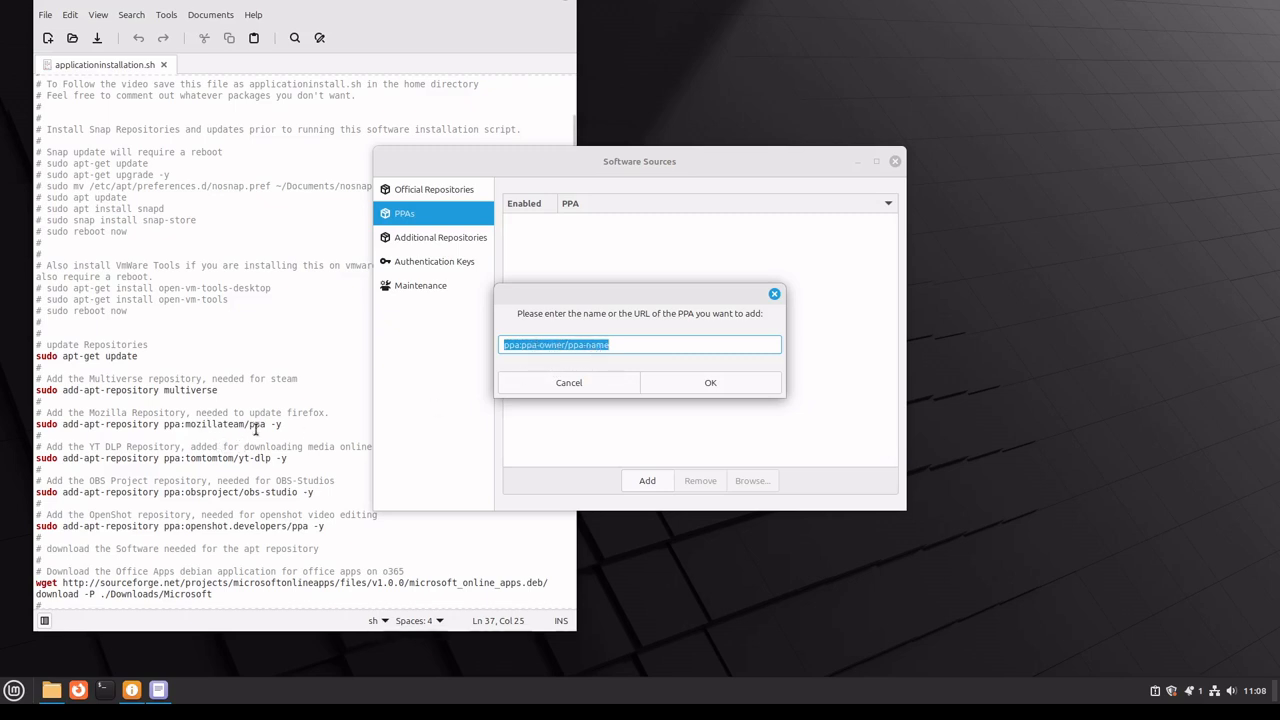
# Step: Copy ppa:mozillateam/ppa from the script without the -y option and replace the placeholder PPA name with it
pyautogui.moveTo(266, 424); pyautogui.dragTo(163, 424)
pyautogui.rightClick(165, 424)
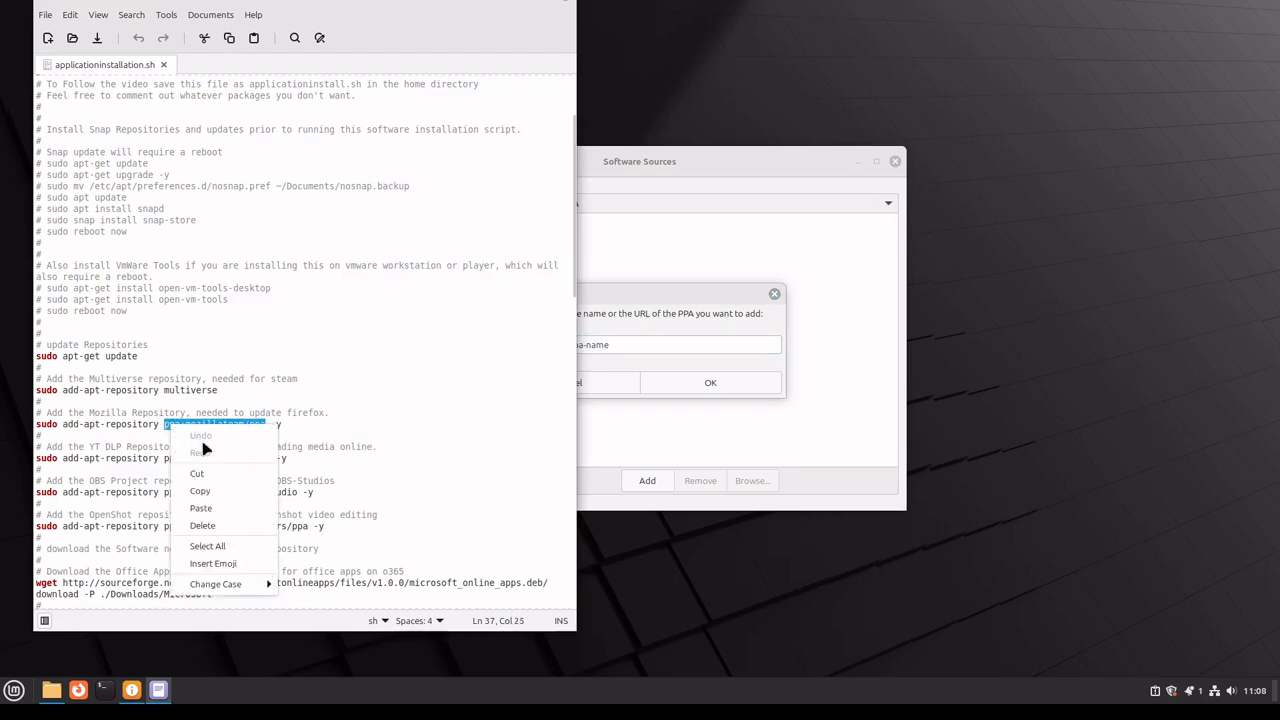
pyautogui.click(229, 494)
pyautogui.click(616, 302)
pyautogui.moveTo(627, 345); pyautogui.dragTo(482, 344)
pyautogui.rightClick(527, 348)
pyautogui.click(551, 389)
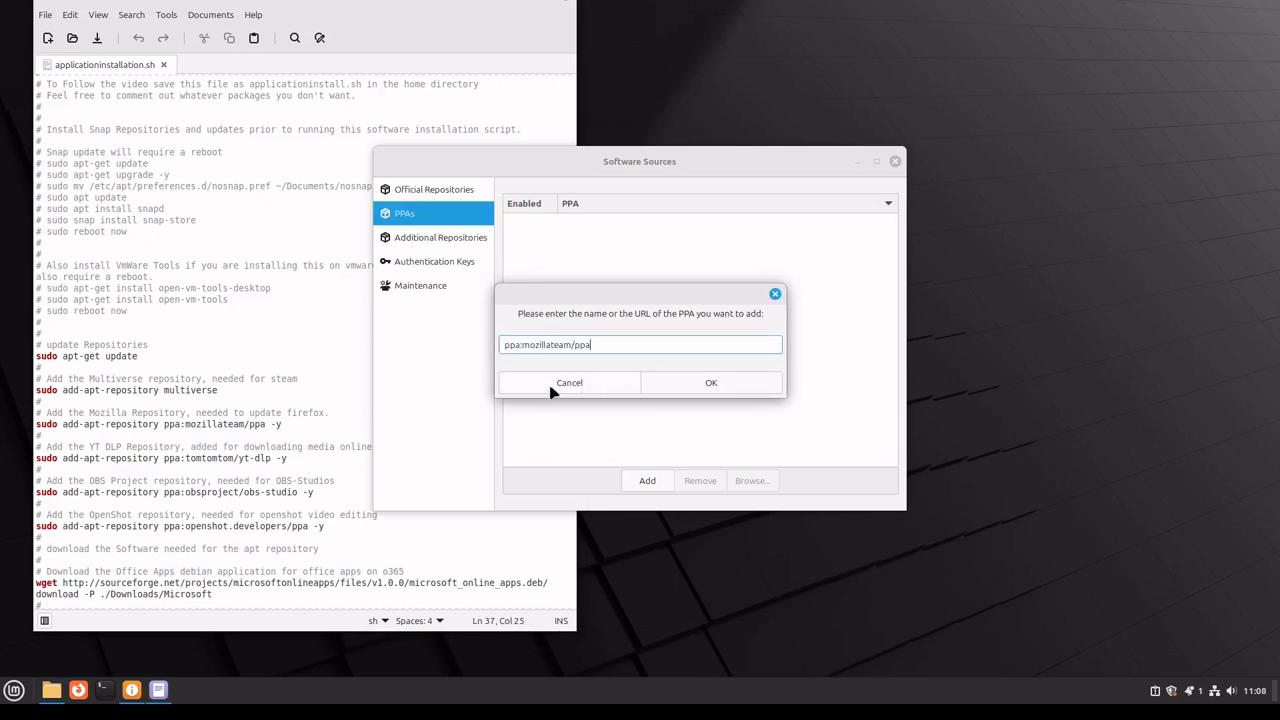
# Step: Confirm adding the Mozilla Team PPA and update the APT cache
pyautogui.click(713, 383)
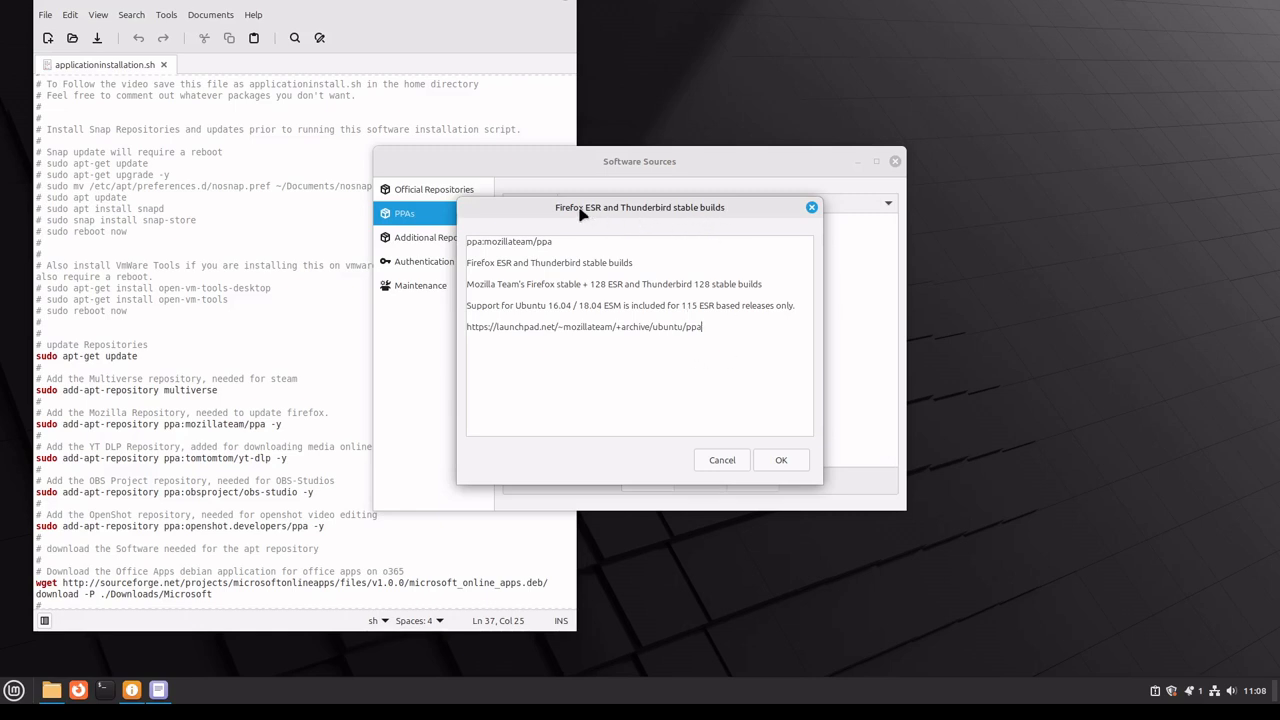
pyautogui.click(785, 462)
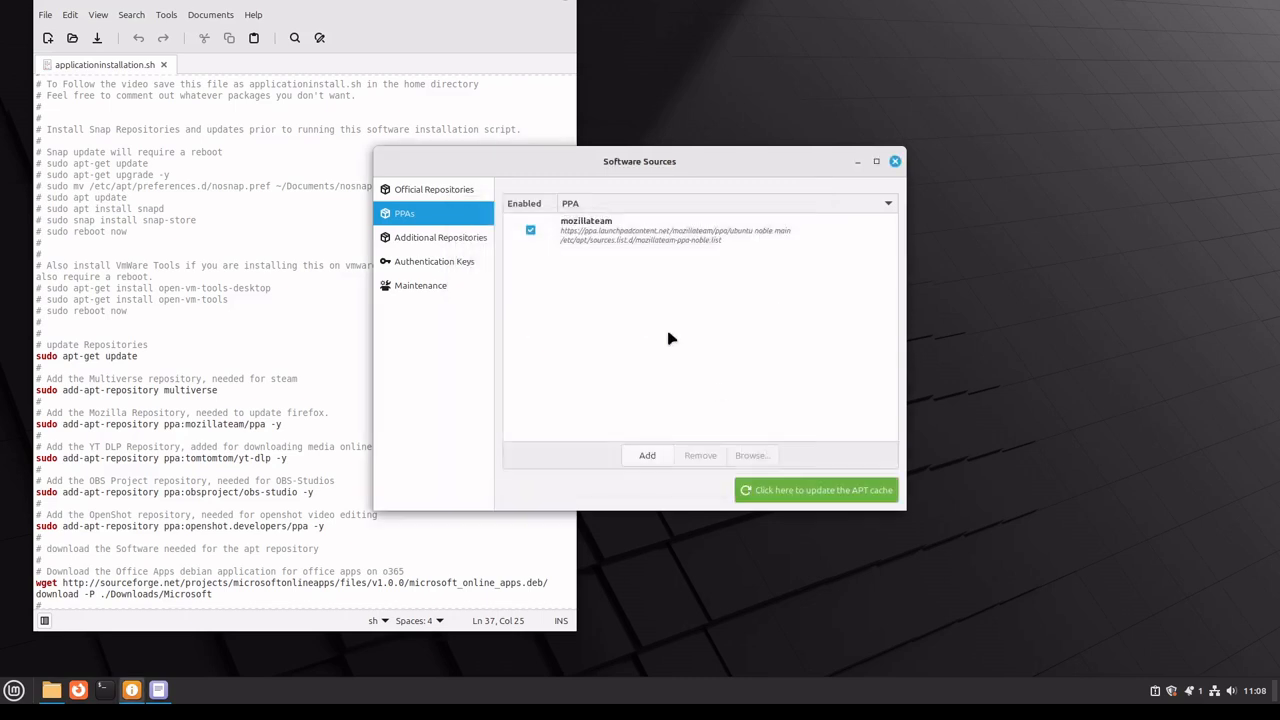
pyautogui.click(850, 491)
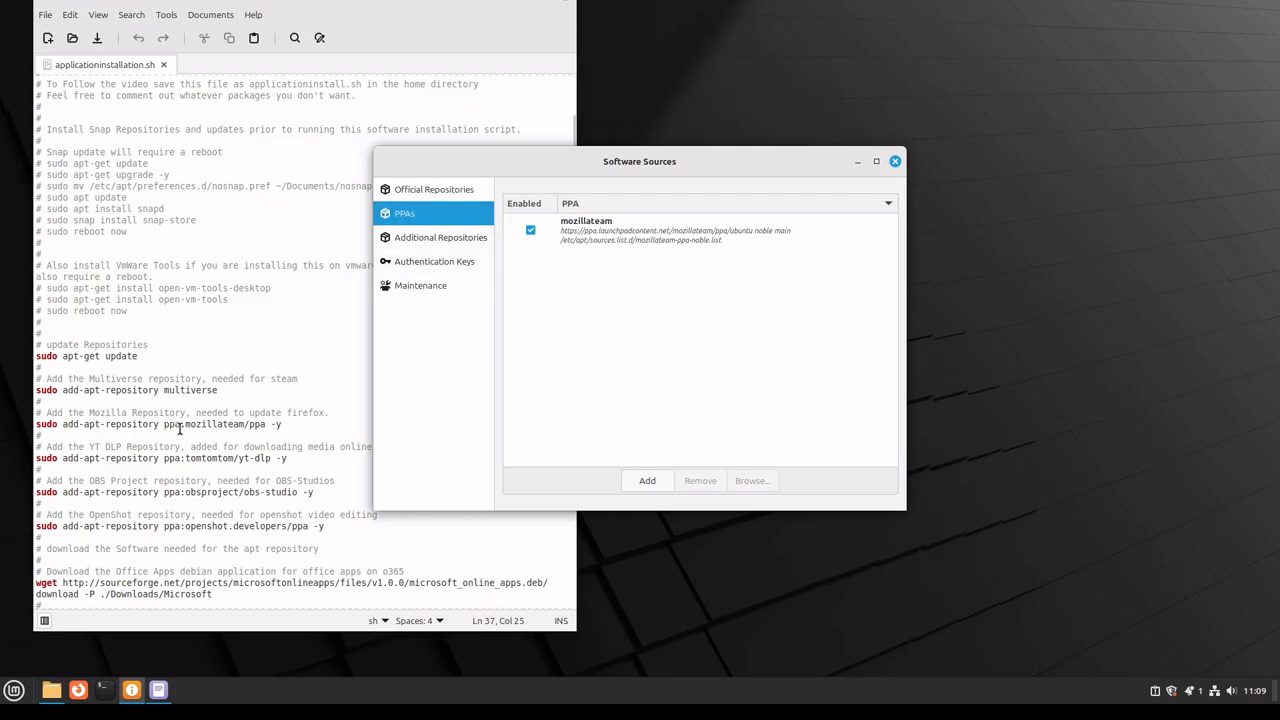
# Step: Copy ppa:tomtomtom/yt-dlp from the script's YT DLP repository line and return to Software Sources
pyautogui.moveTo(167, 460); pyautogui.dragTo(273, 460)
pyautogui.doubleClick(171, 460)
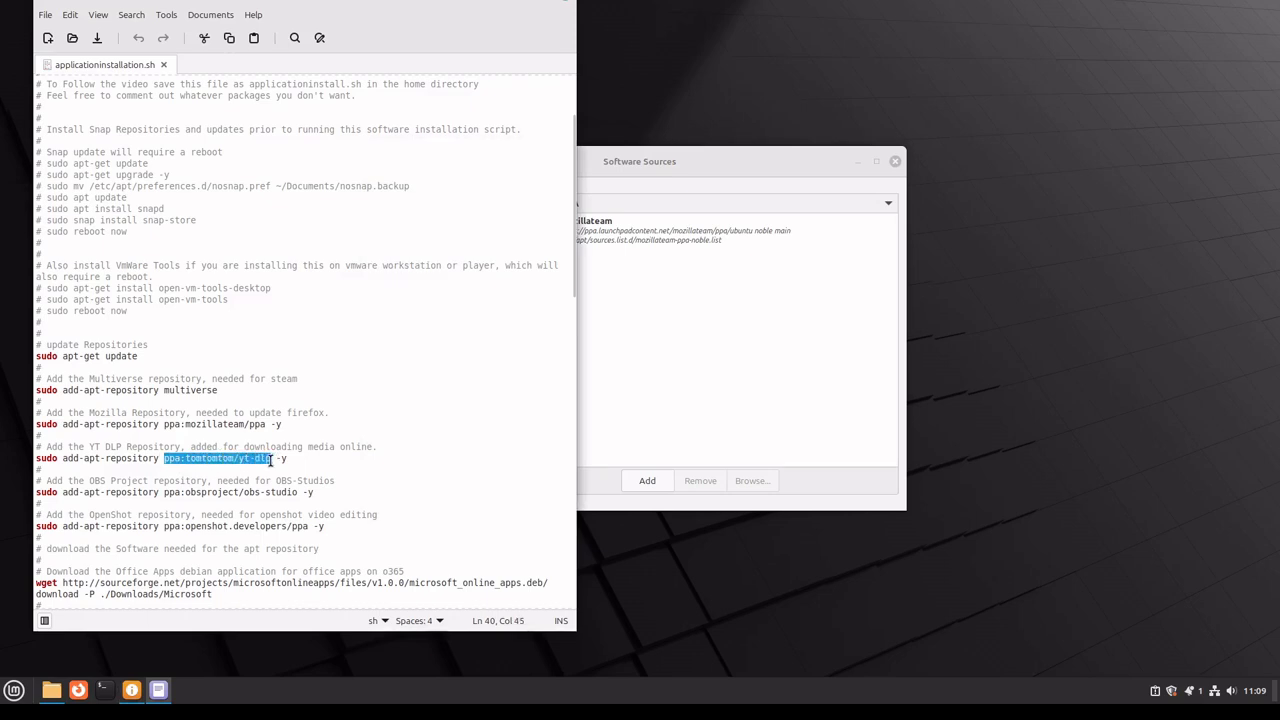
pyautogui.rightClick(258, 456)
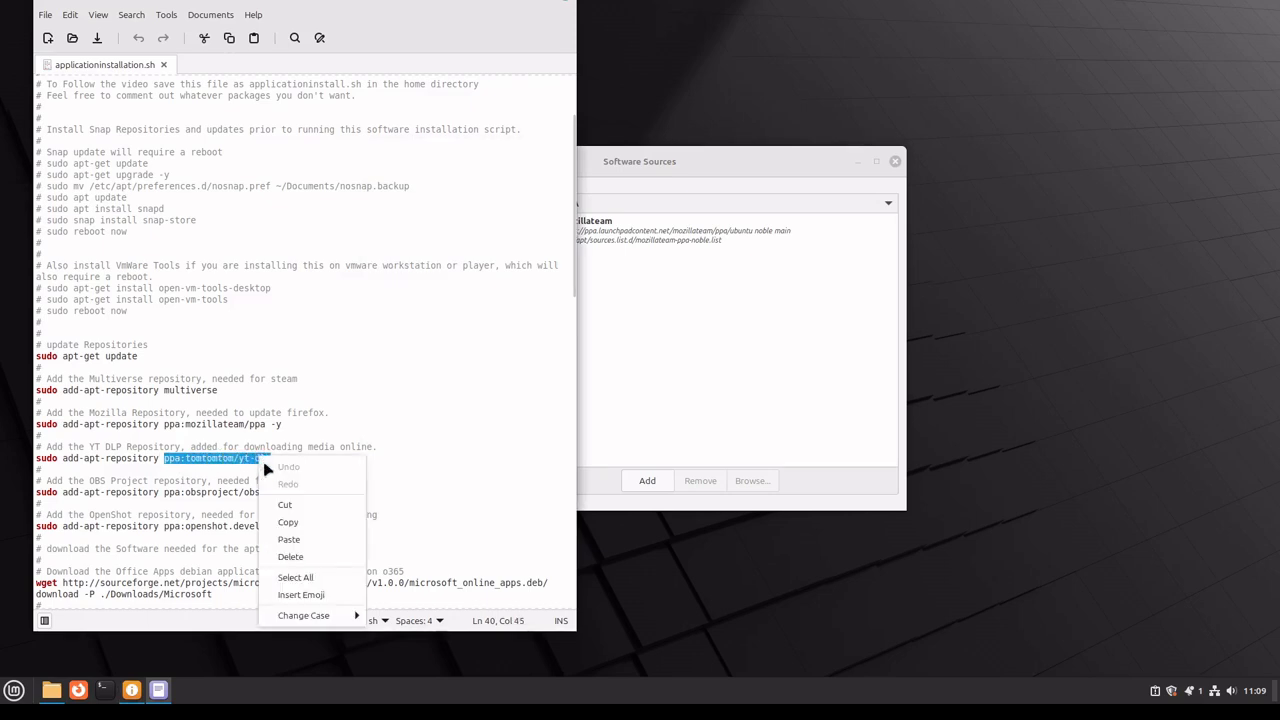
pyautogui.click(303, 523)
pyautogui.click(703, 401)
# Step: Add the PPA ppa:tomtomtom/yt-dlp and update the APT cache
pyautogui.click(647, 480)
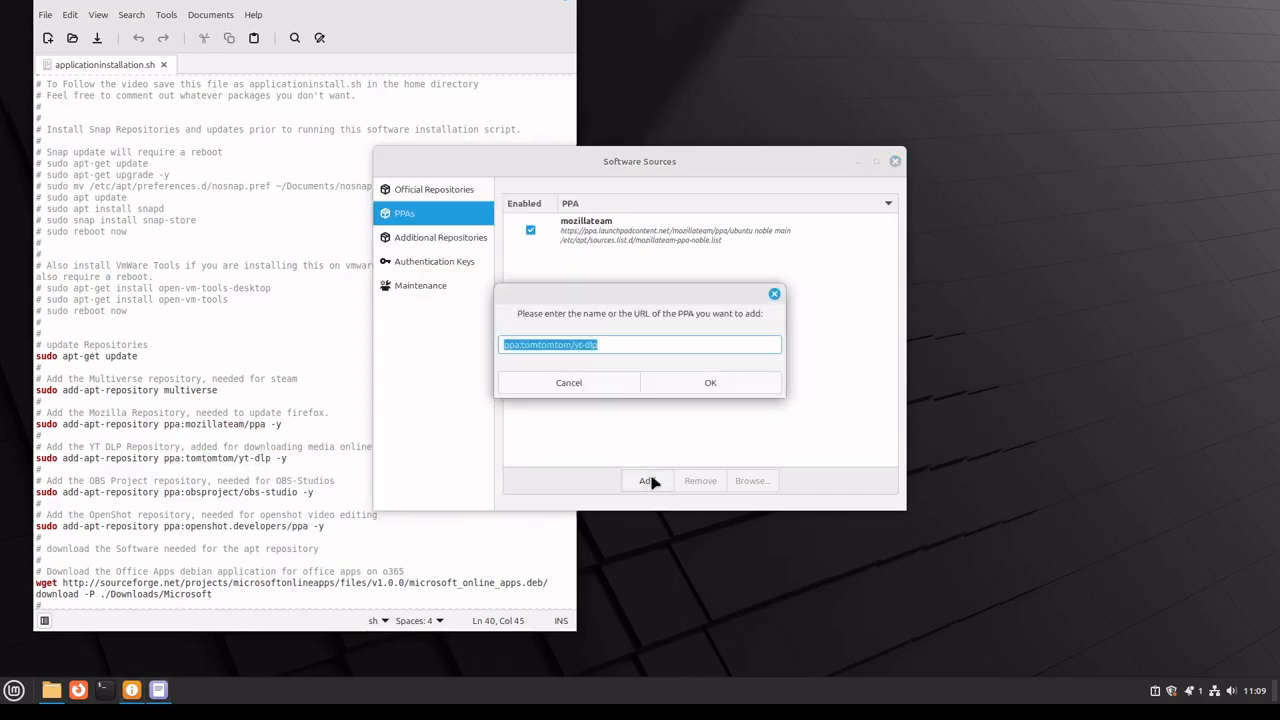
pyautogui.rightClick(591, 345)
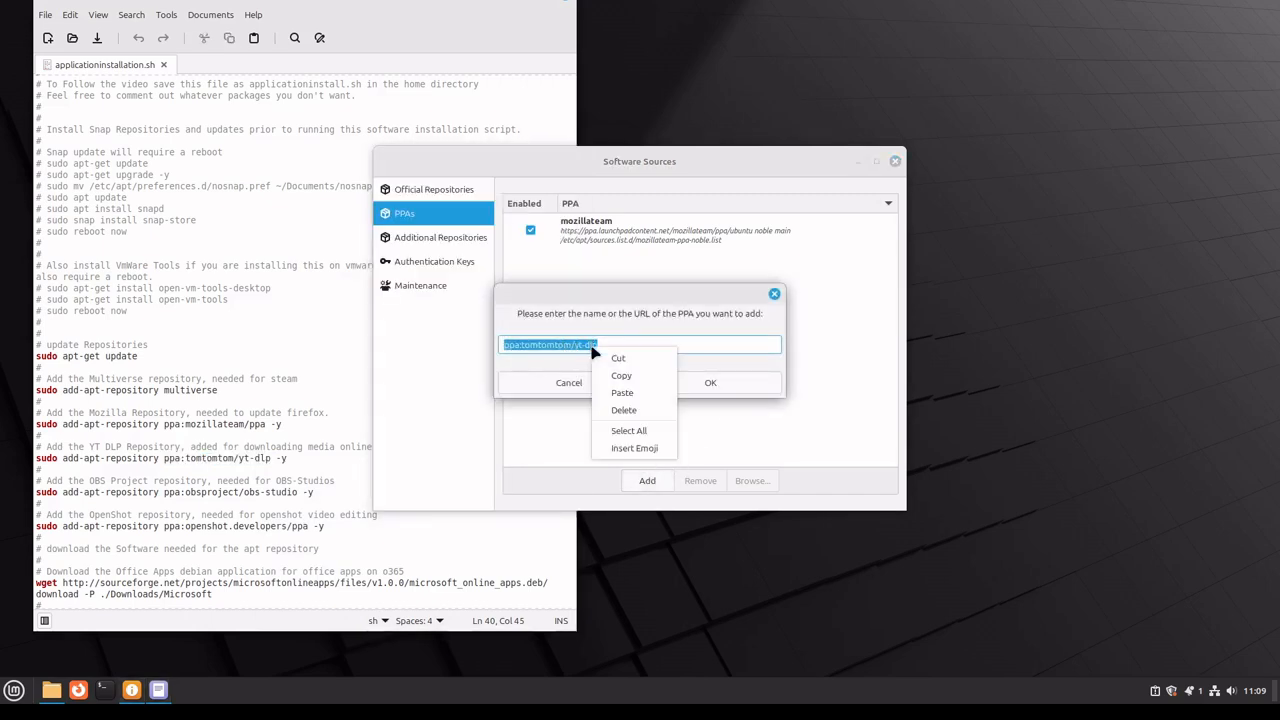
pyautogui.click(622, 393)
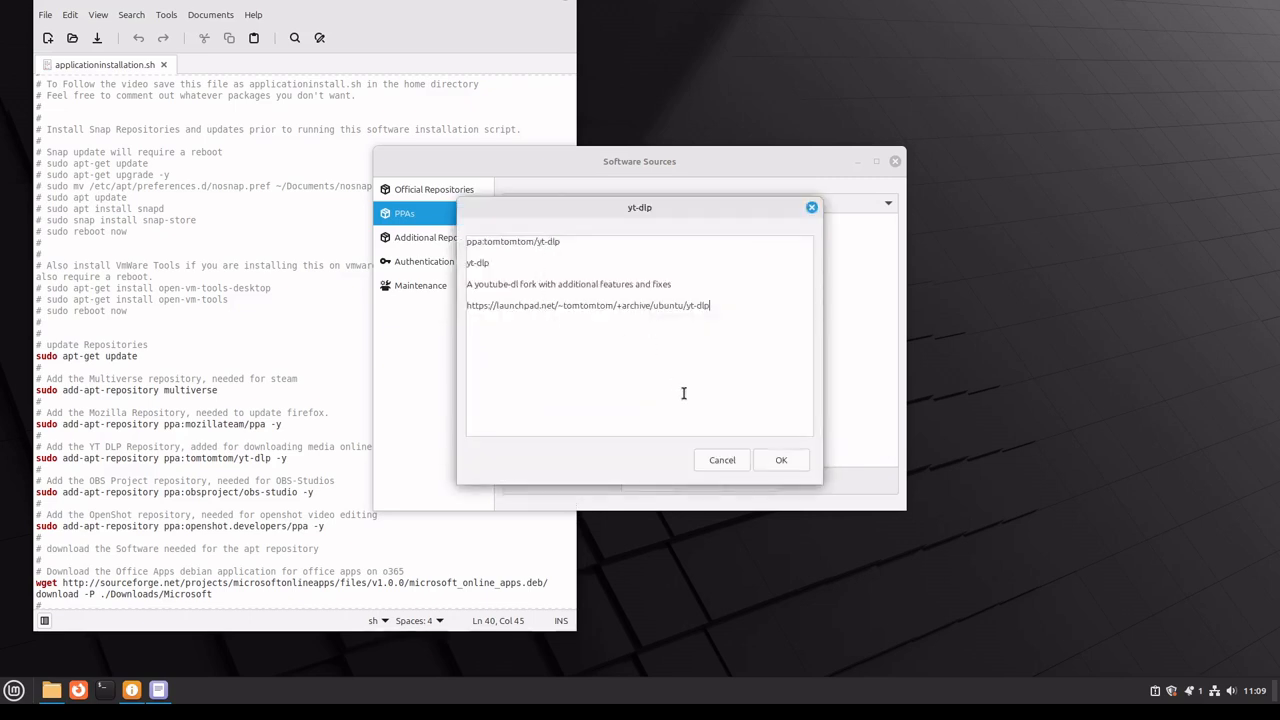
pyautogui.click(767, 447)
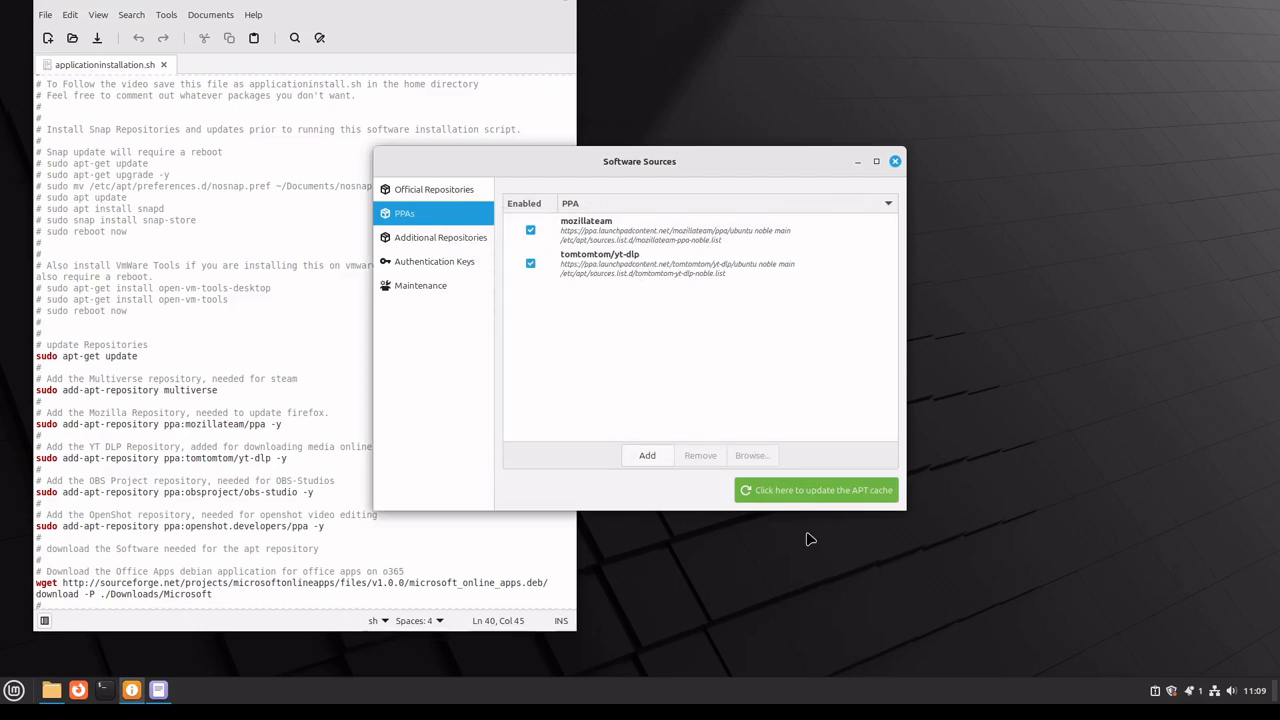
pyautogui.click(792, 500)
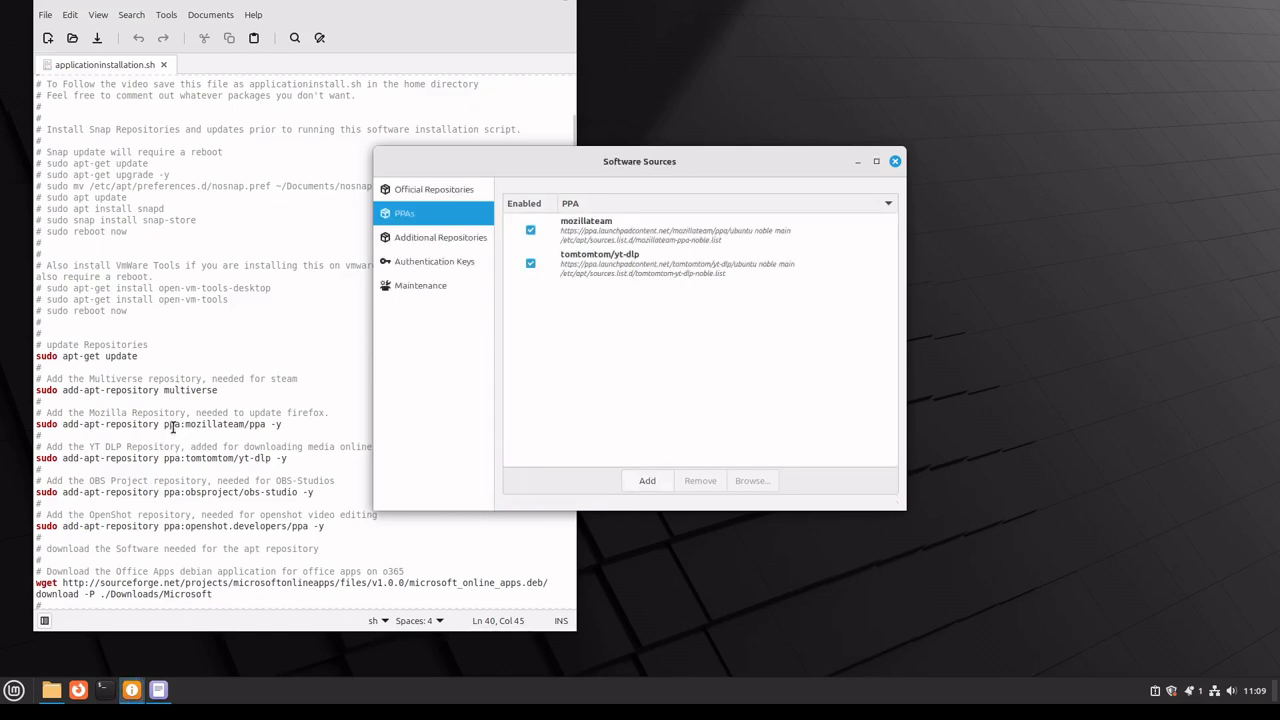
# Step: Highlight the script's add-apt-repository command for yt-dlp and its sudo apt-get update command
pyautogui.moveTo(272, 458); pyautogui.dragTo(64, 458)
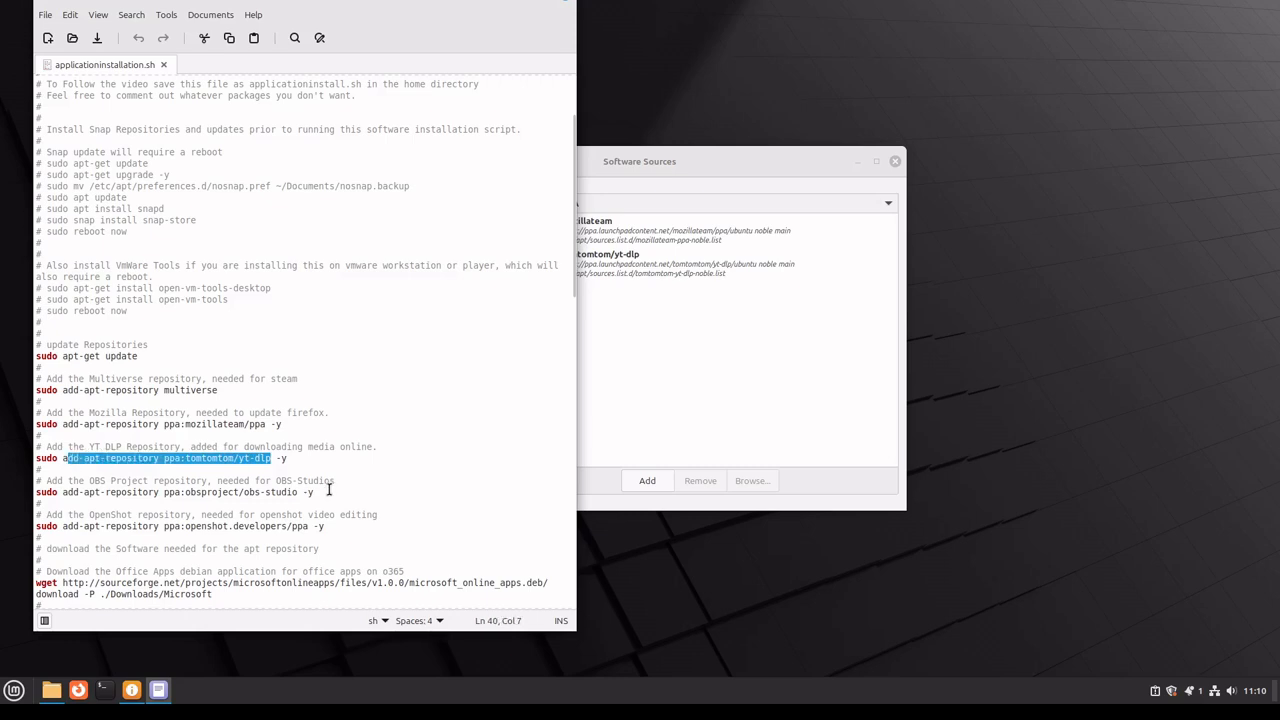
pyautogui.scroll(-2, 335, 497)
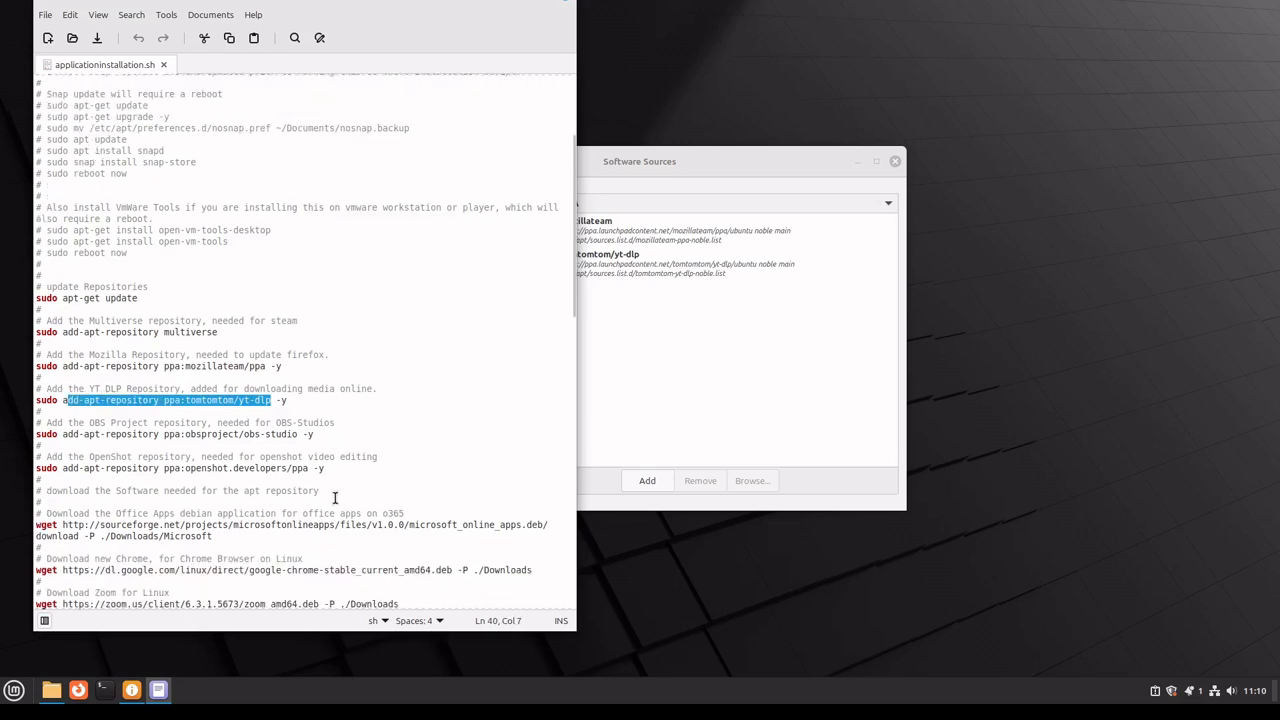
pyautogui.scroll(2, 335, 497)
pyautogui.moveTo(162, 358); pyautogui.dragTo(33, 356)
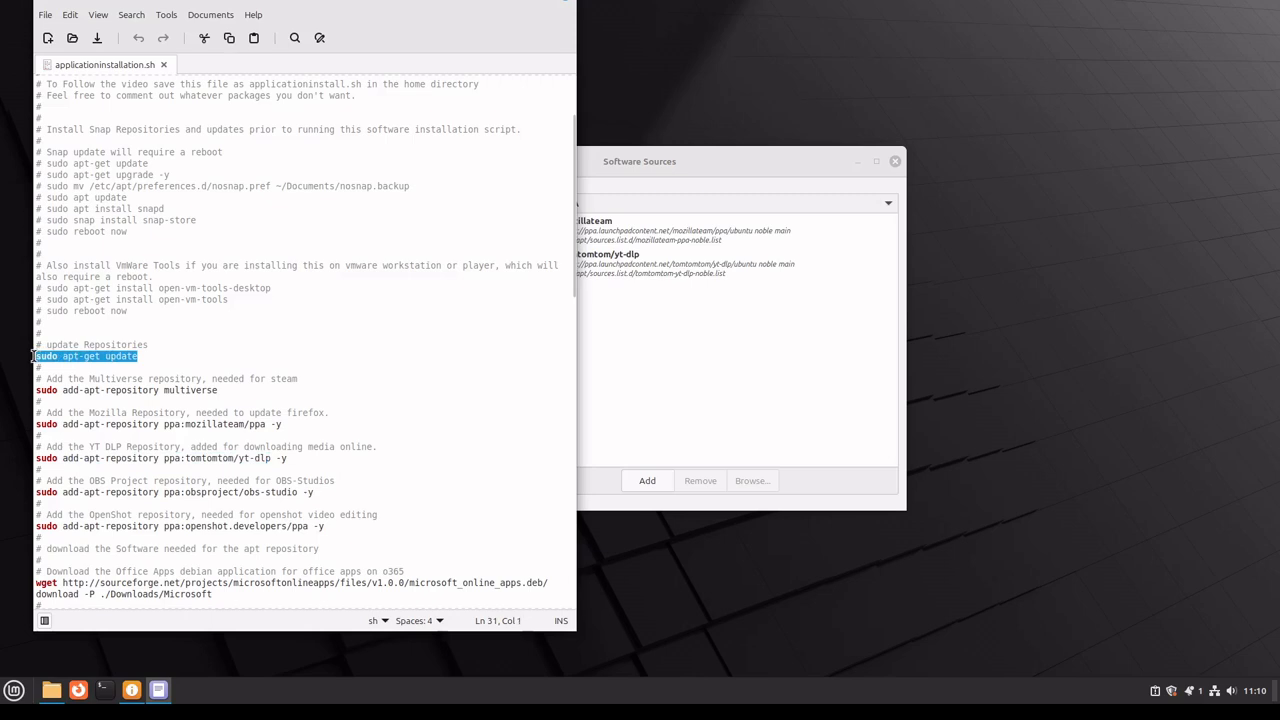
# Step: Return to Software Sources, view the Additional Repositories and open the prompt for adding a repository
pyautogui.click(777, 420)
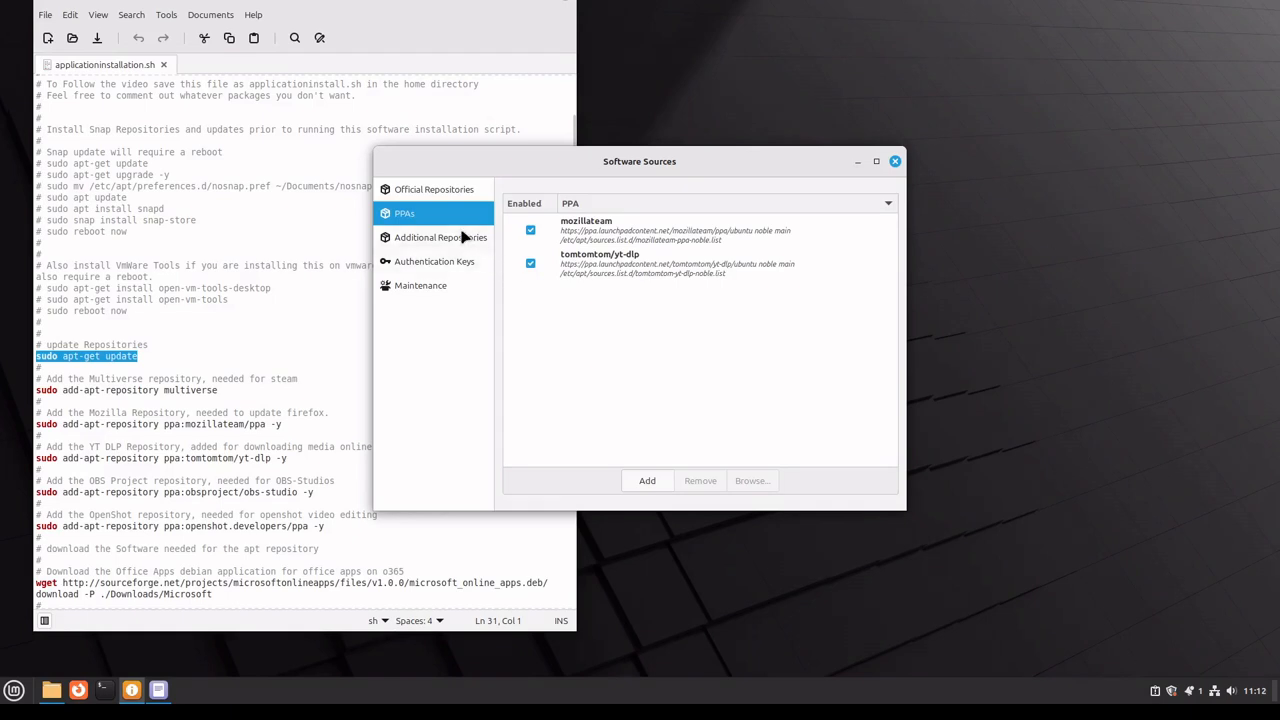
pyautogui.click(463, 236)
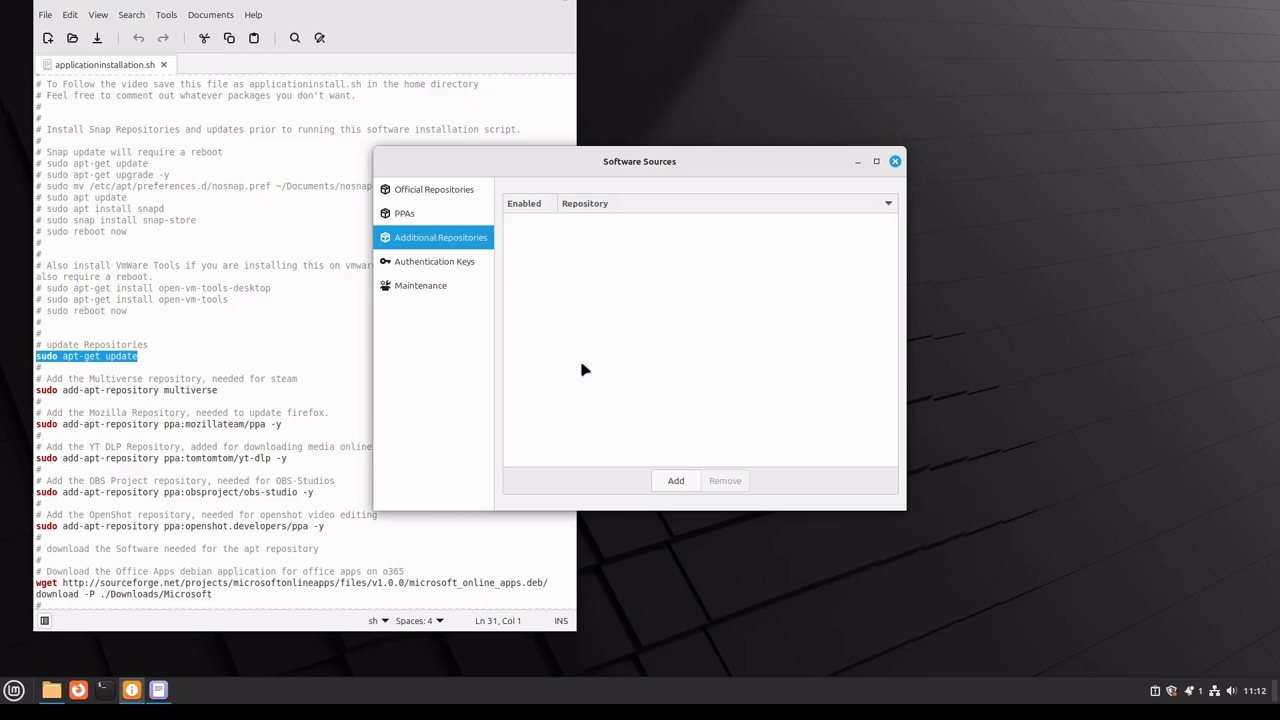
pyautogui.click(676, 481)
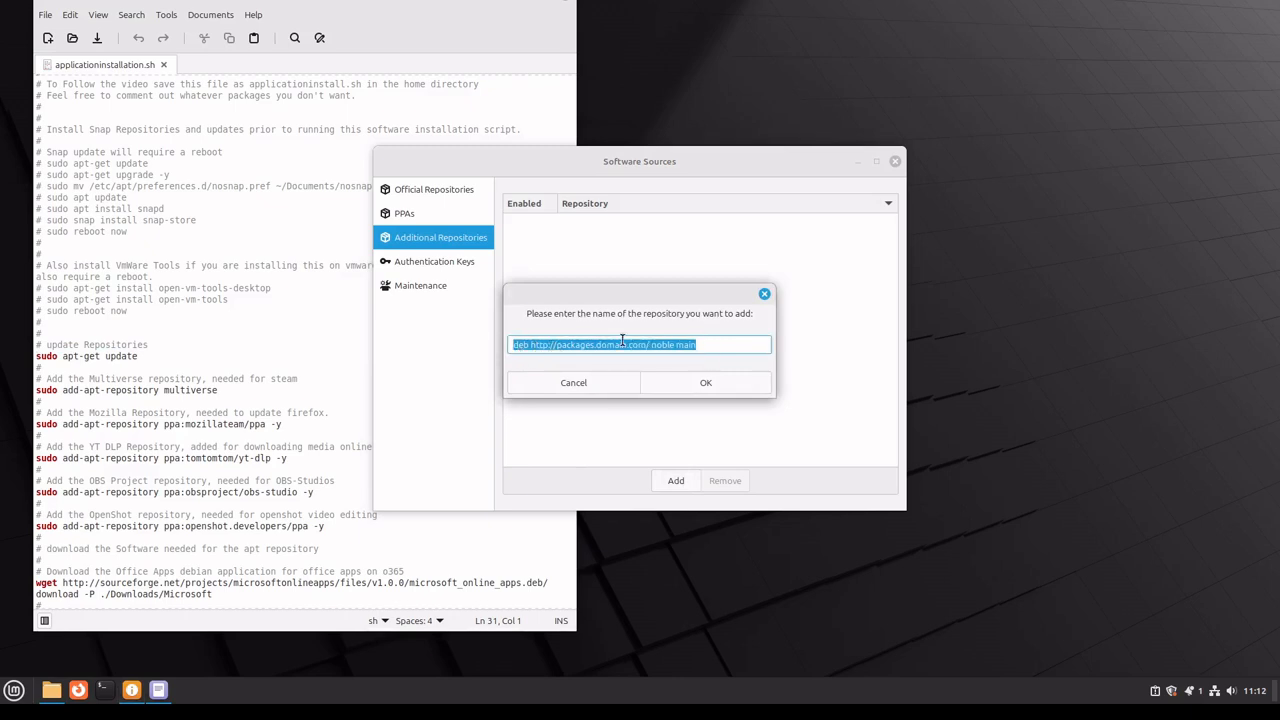
# Step: Highlight the Office Apps download URL in the script and compare it with the placeholder repository address in the add-repository prompt
pyautogui.click(258, 424)
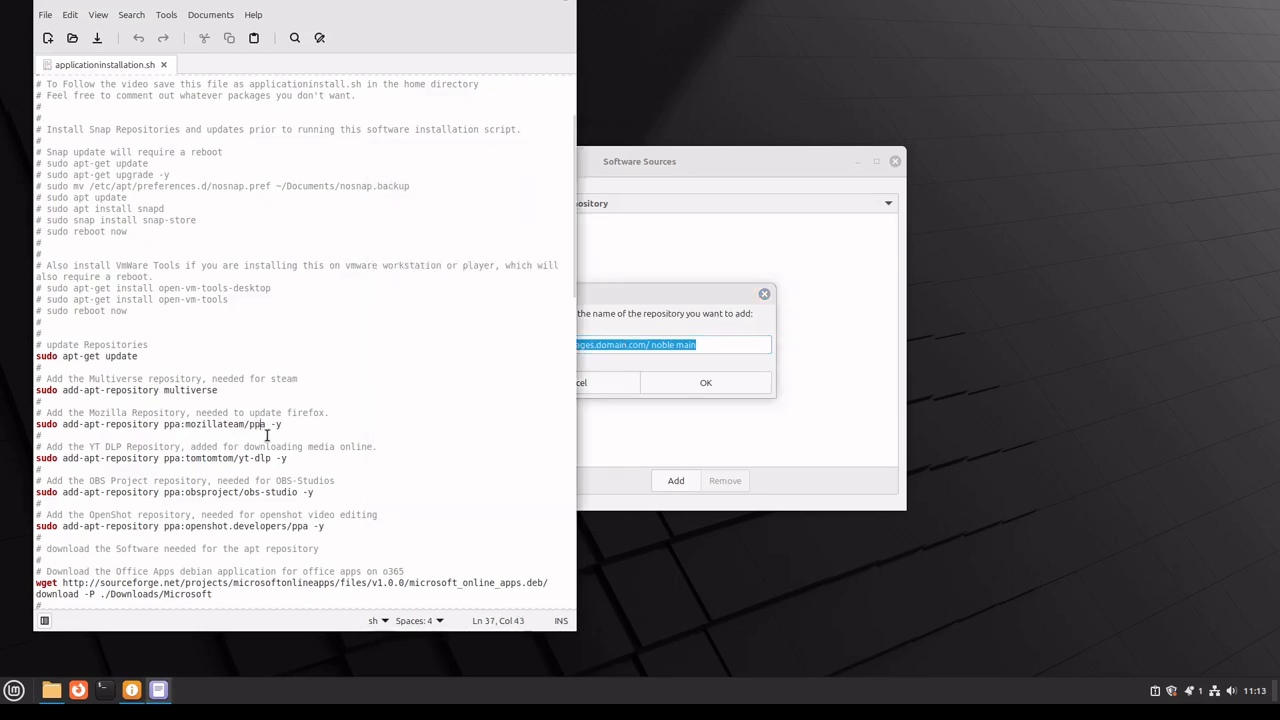
pyautogui.scroll(-4, 288, 476)
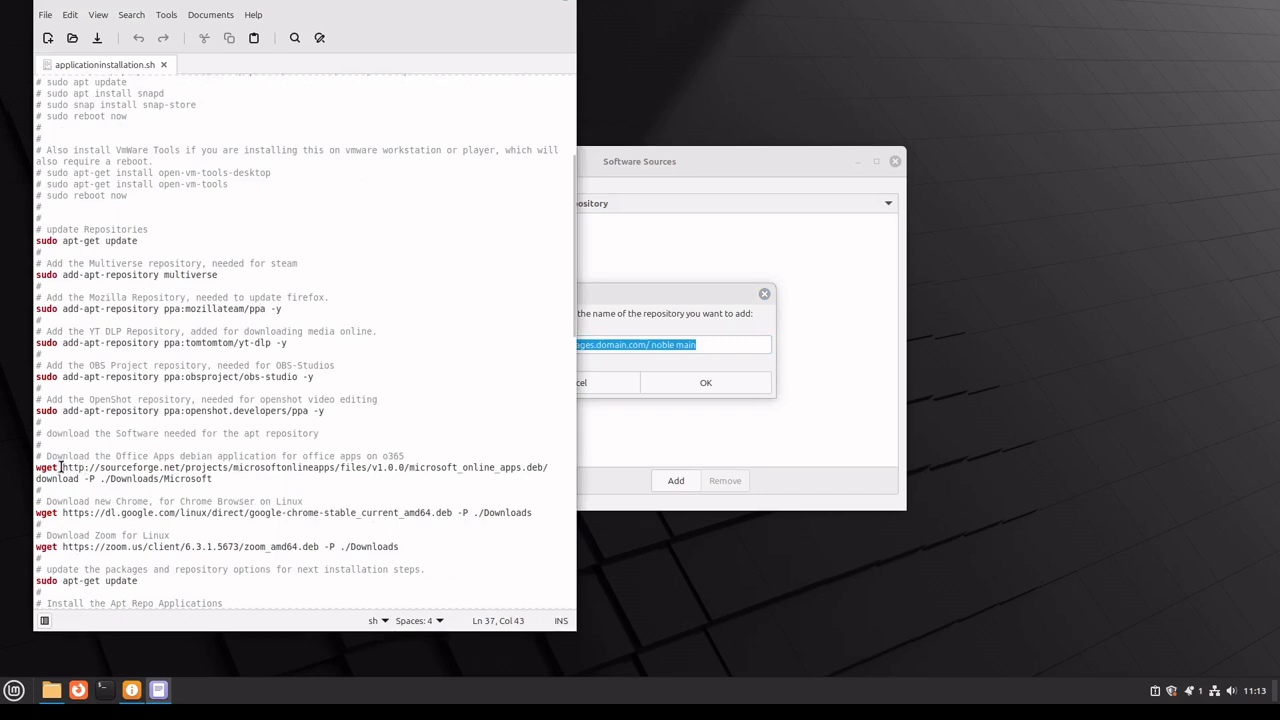
pyautogui.moveTo(62, 467); pyautogui.dragTo(80, 479)
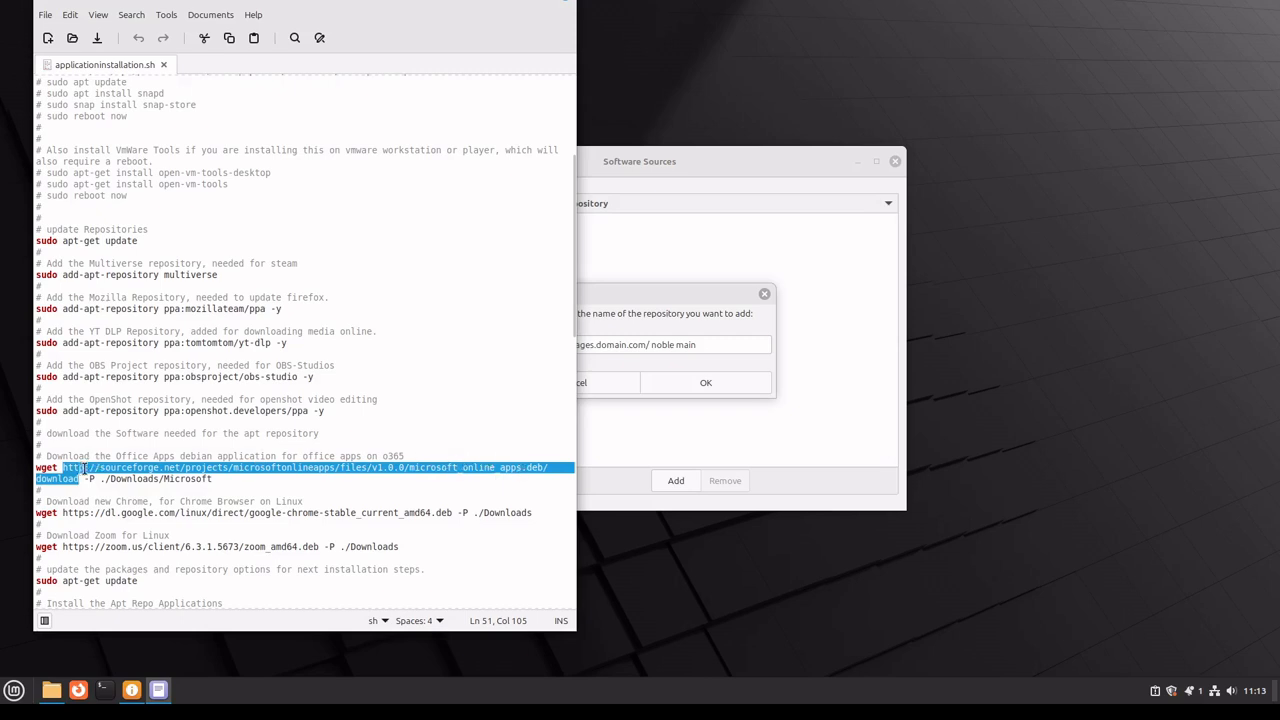
pyautogui.click(543, 467)
pyautogui.moveTo(544, 467); pyautogui.dragTo(68, 468)
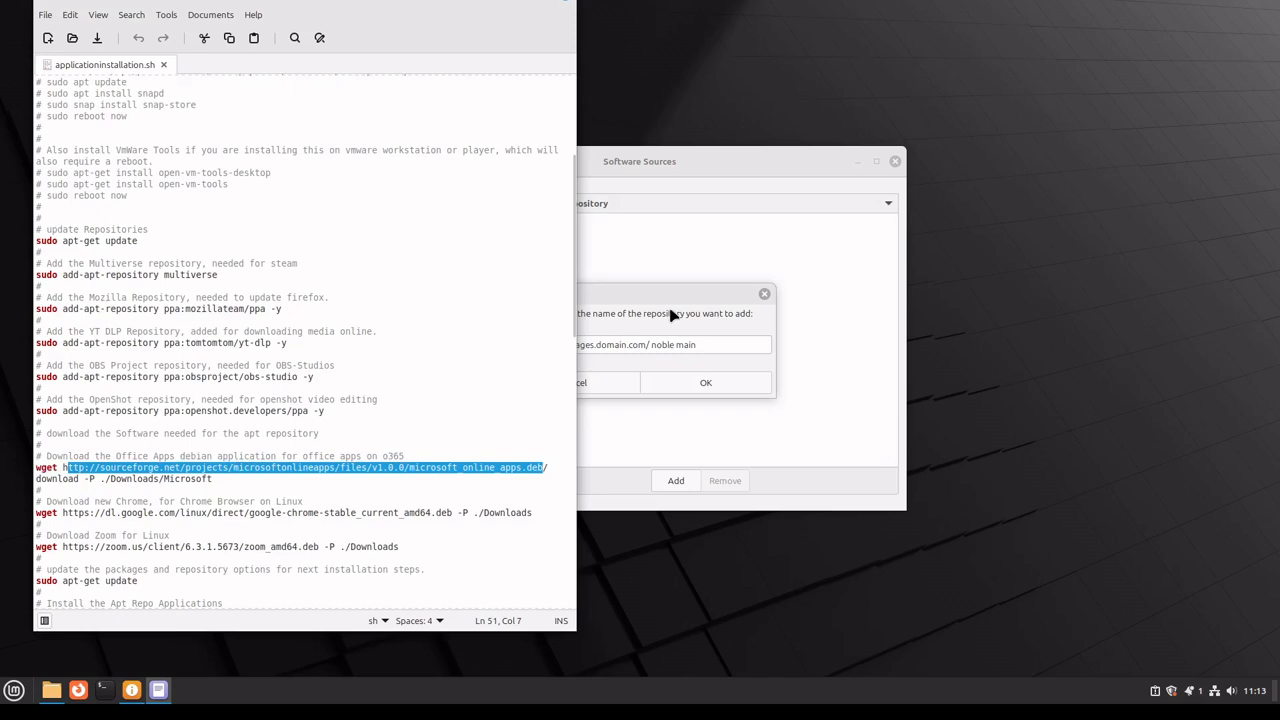
pyautogui.click(628, 338)
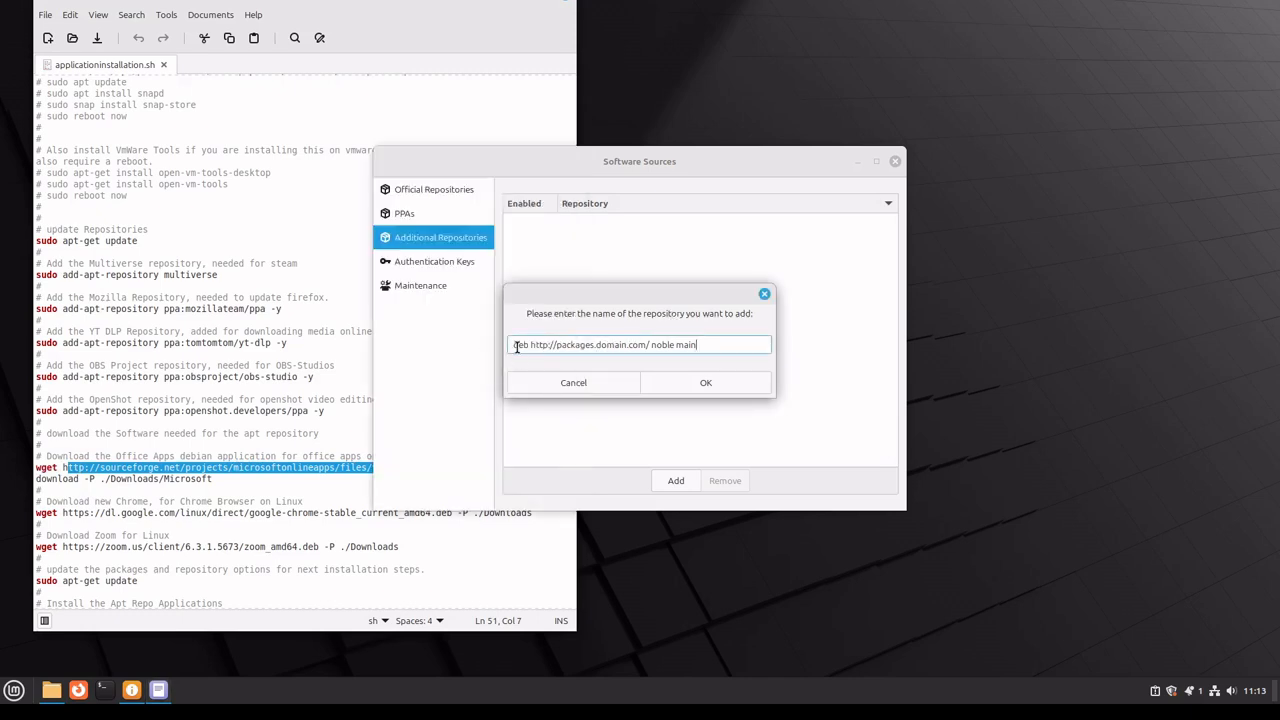
pyautogui.click(262, 456)
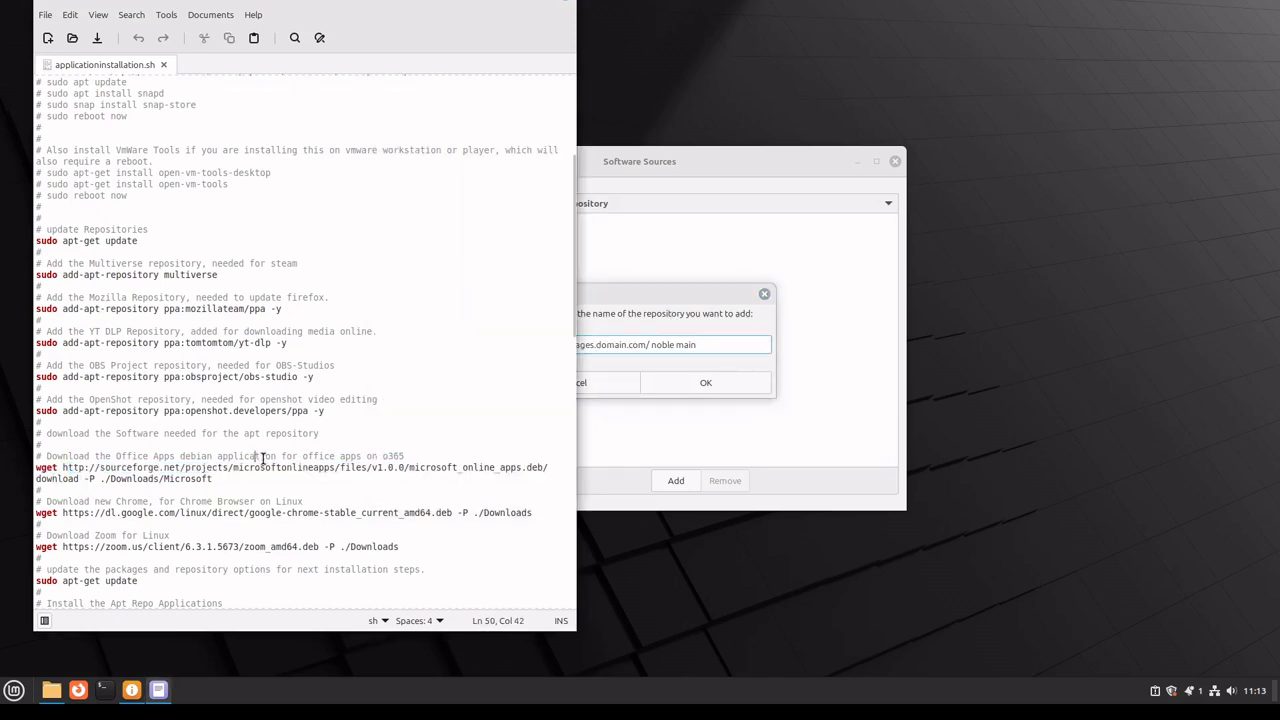
# Step: Cancel adding a repository and view the Maintenance options in Software Sources
pyautogui.click(686, 314)
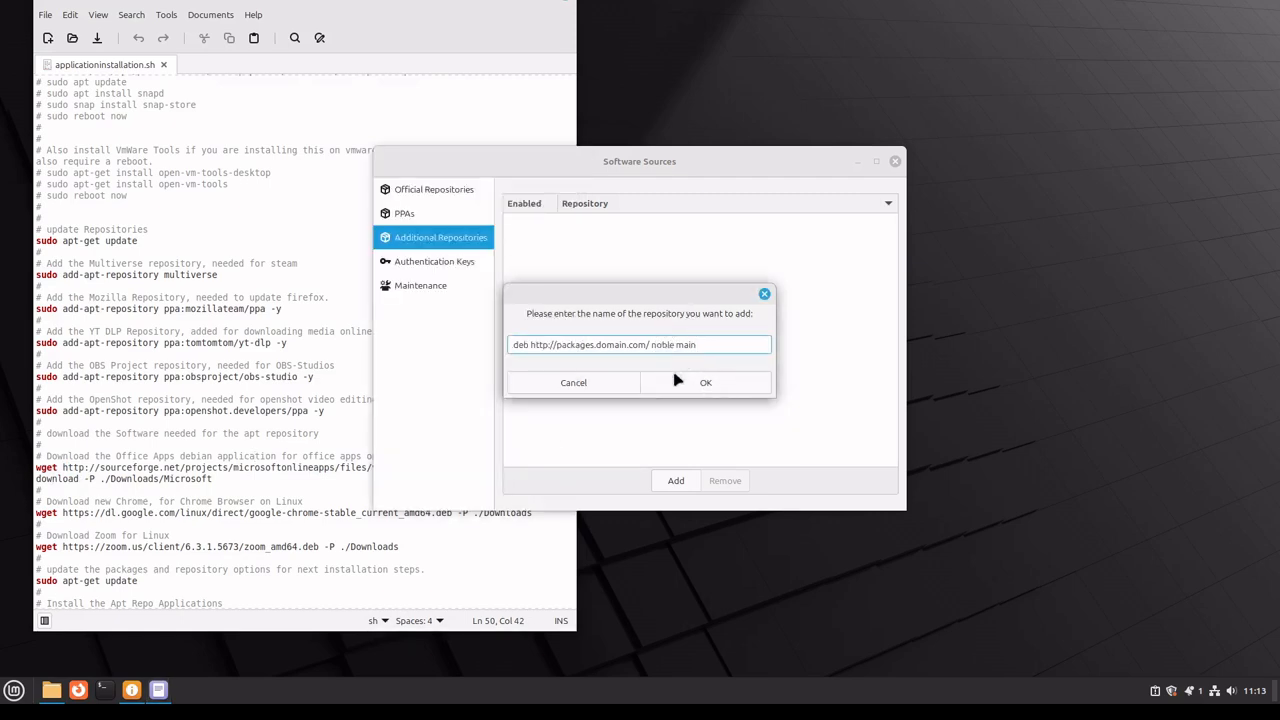
pyautogui.click(577, 390)
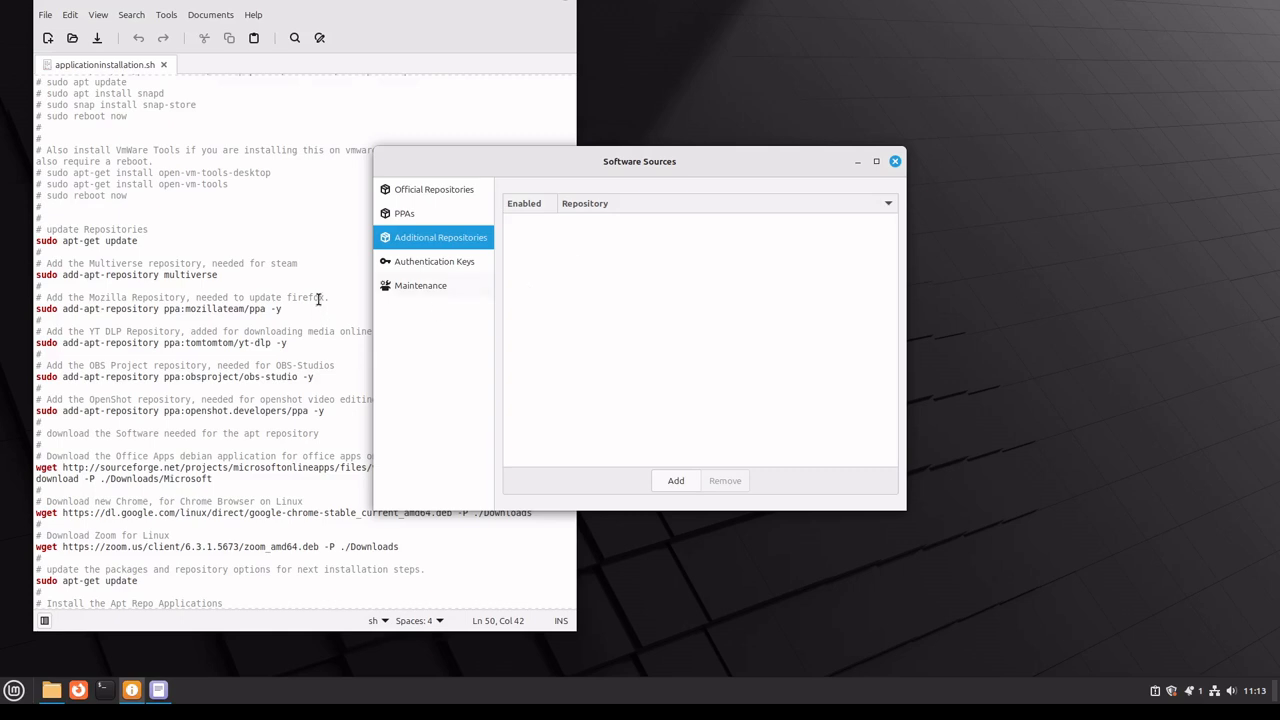
pyautogui.click(425, 290)
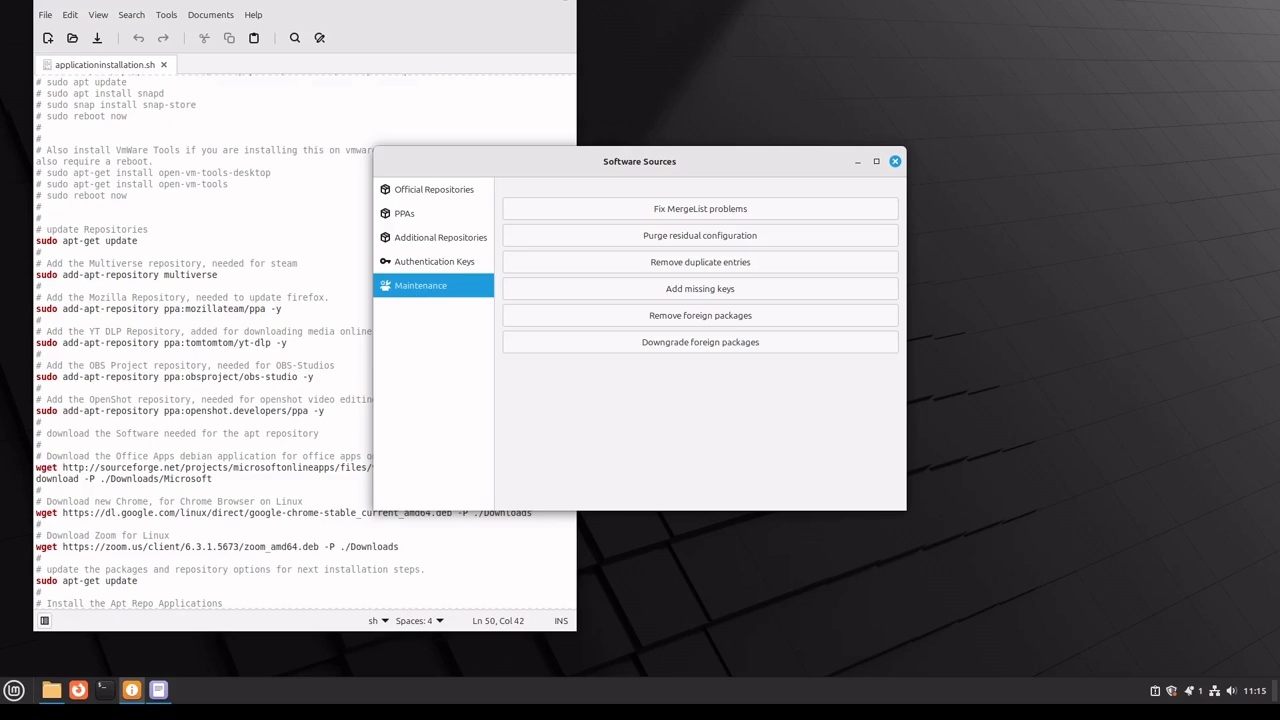
# Step: Close Software Sources and the applicationinstallation.sh script
pyautogui.moveTo(140, 699)
pyautogui.click(895, 161)
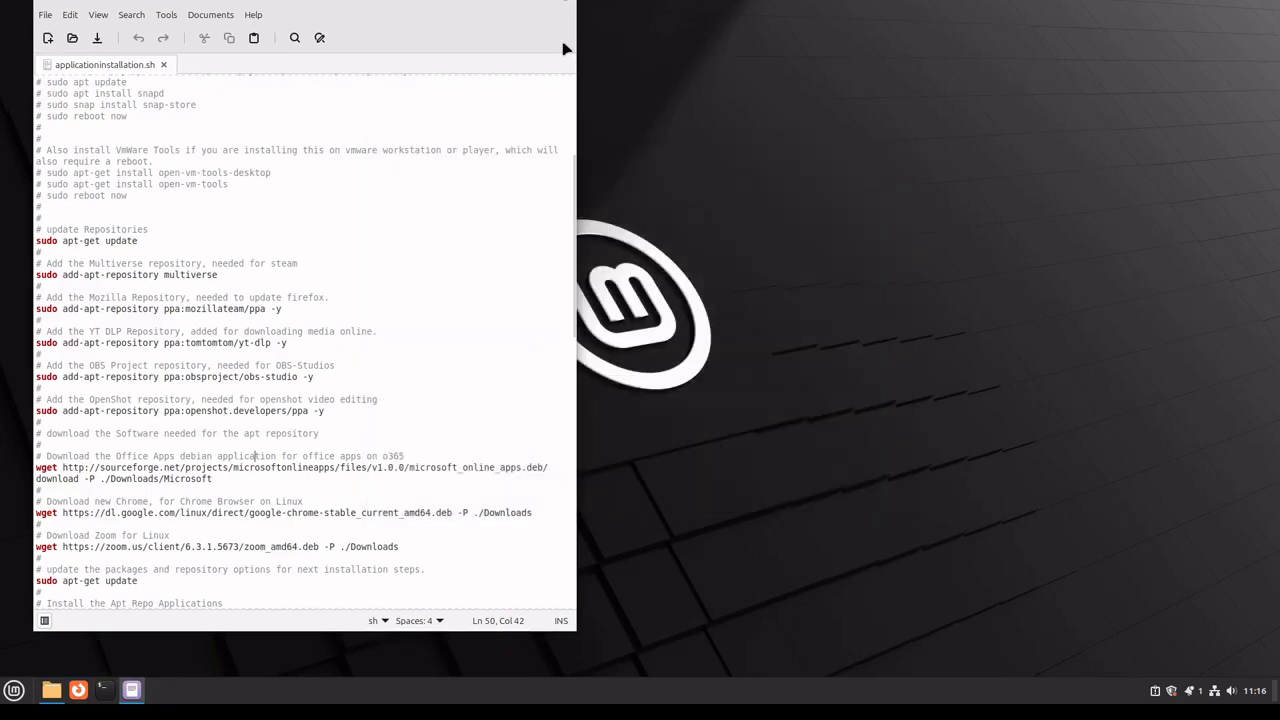
pyautogui.click(567, 3)
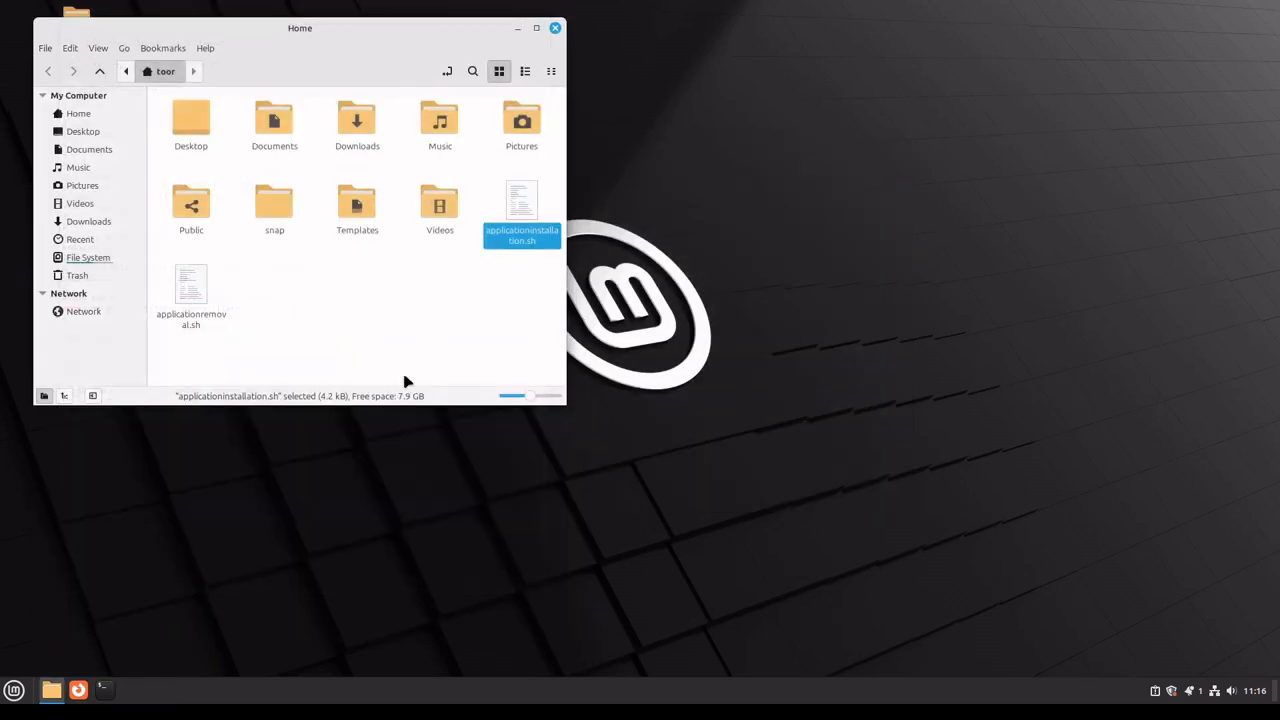
# Step: Search the installed applications for "update" and open Update Manager
pyautogui.click(13, 690)
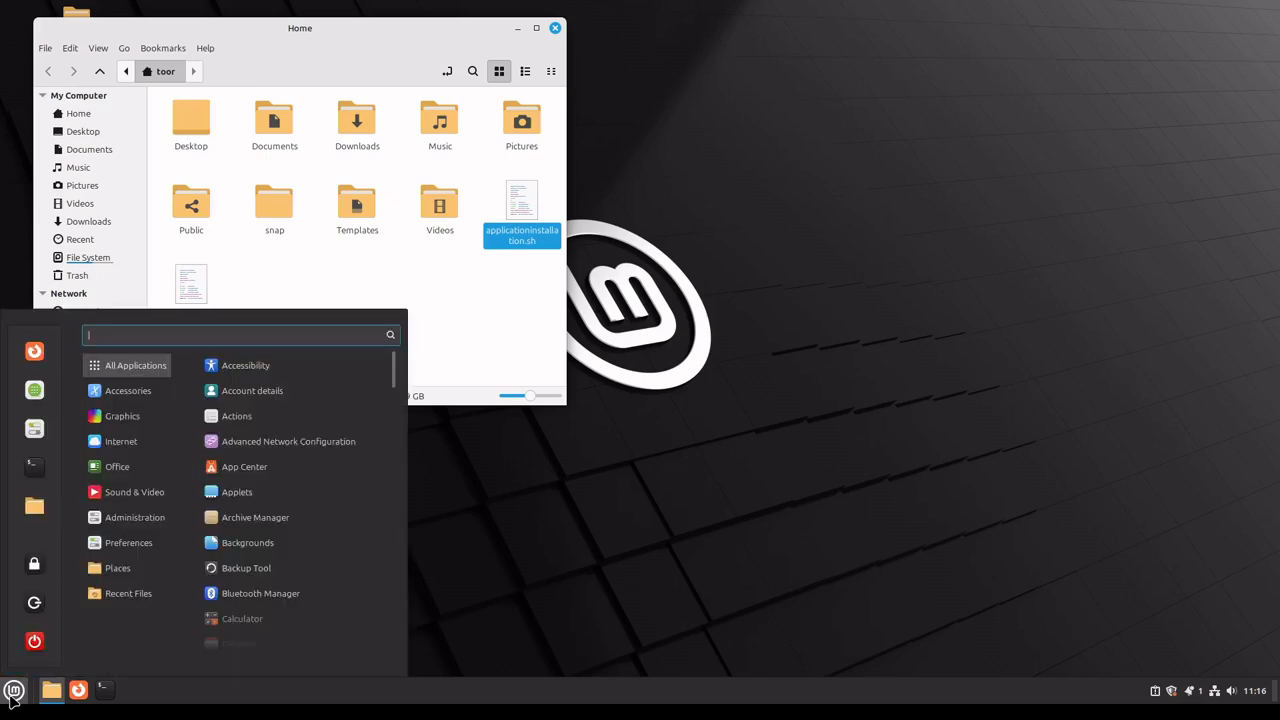
pyautogui.write('update')
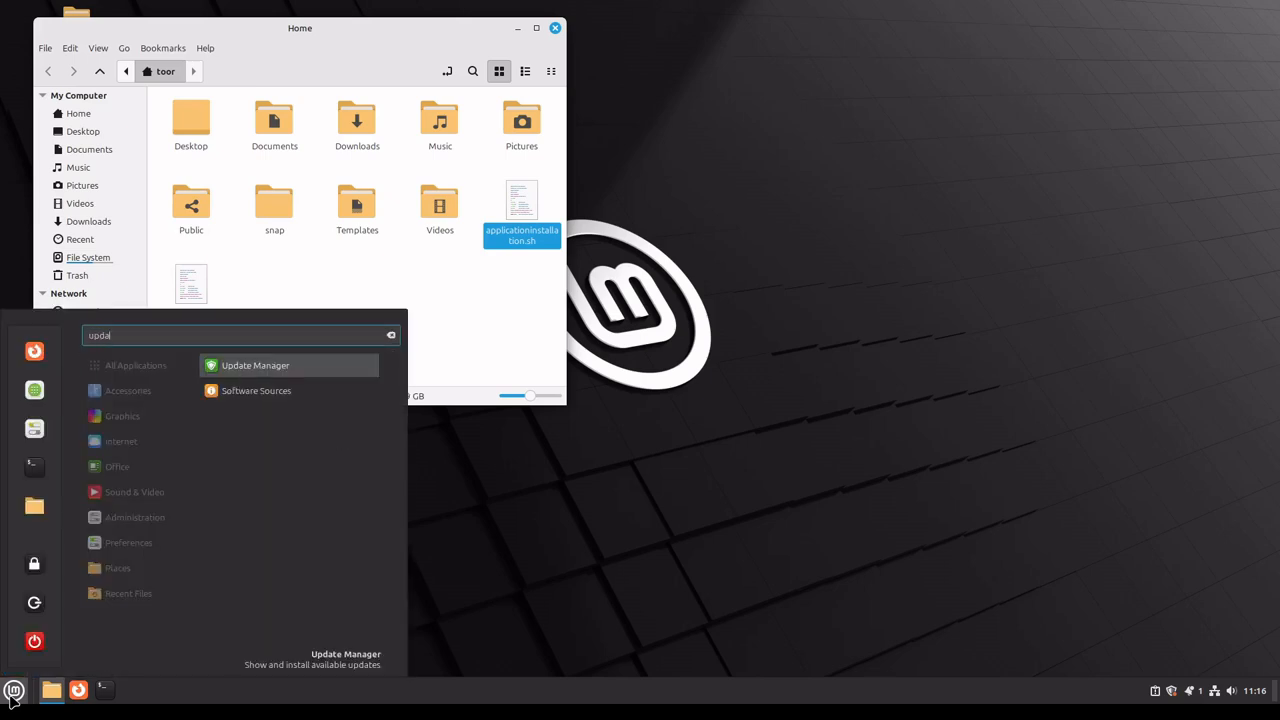
pyautogui.click(256, 366)
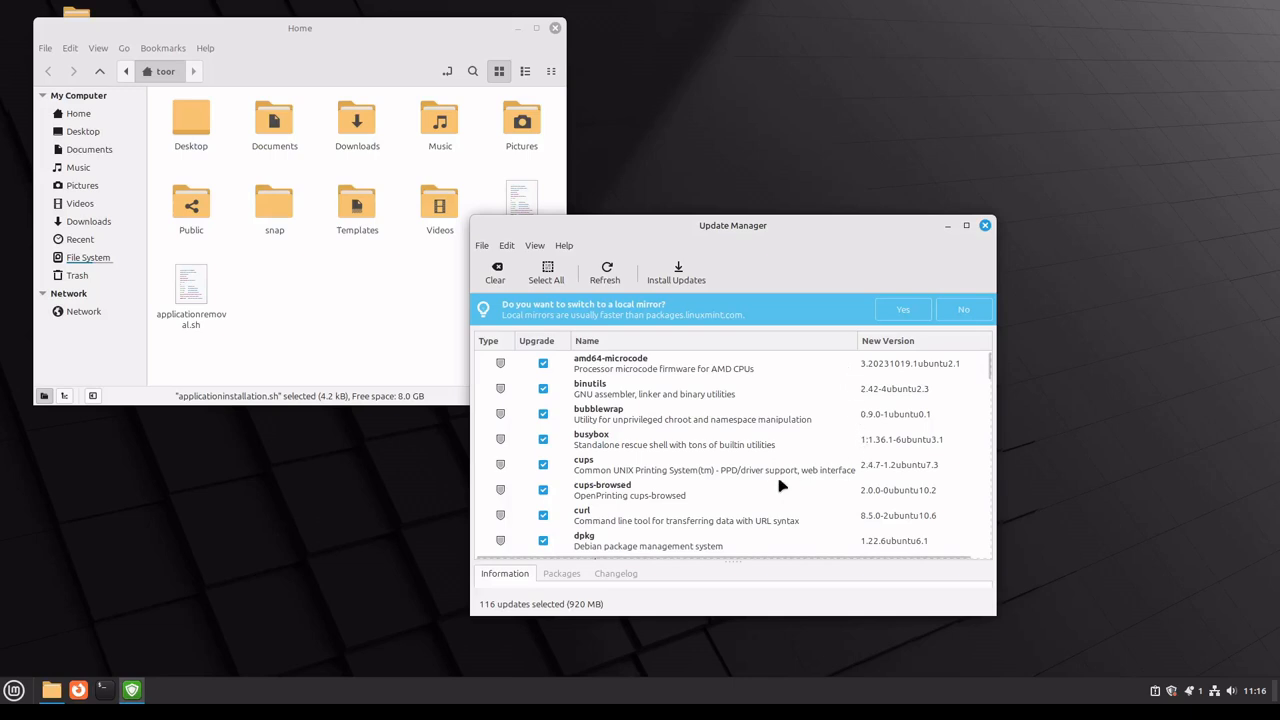
# Step: Examine the Information, Packages and Changelog views below the update list, enlarging the details area and shrinking it again
pyautogui.click(563, 576)
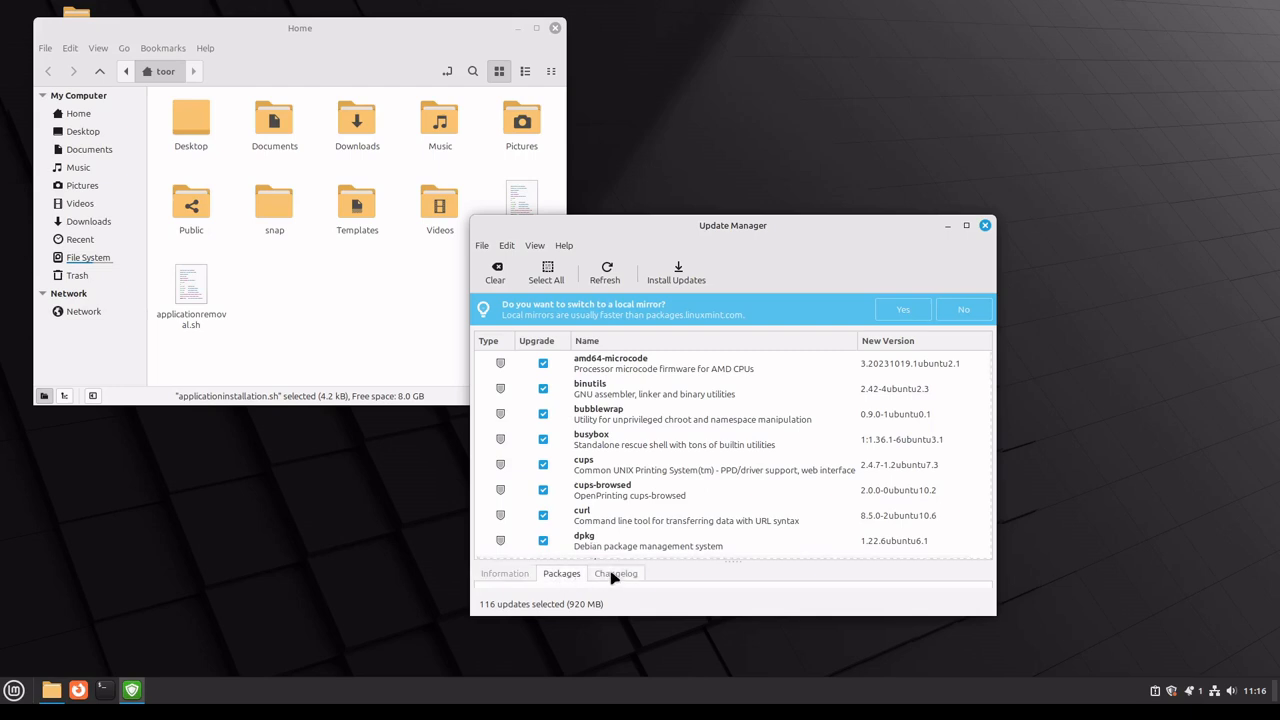
pyautogui.click(614, 575)
pyautogui.click(560, 577)
pyautogui.click(510, 577)
pyautogui.moveTo(583, 560); pyautogui.dragTo(556, 444)
pyautogui.click(561, 443)
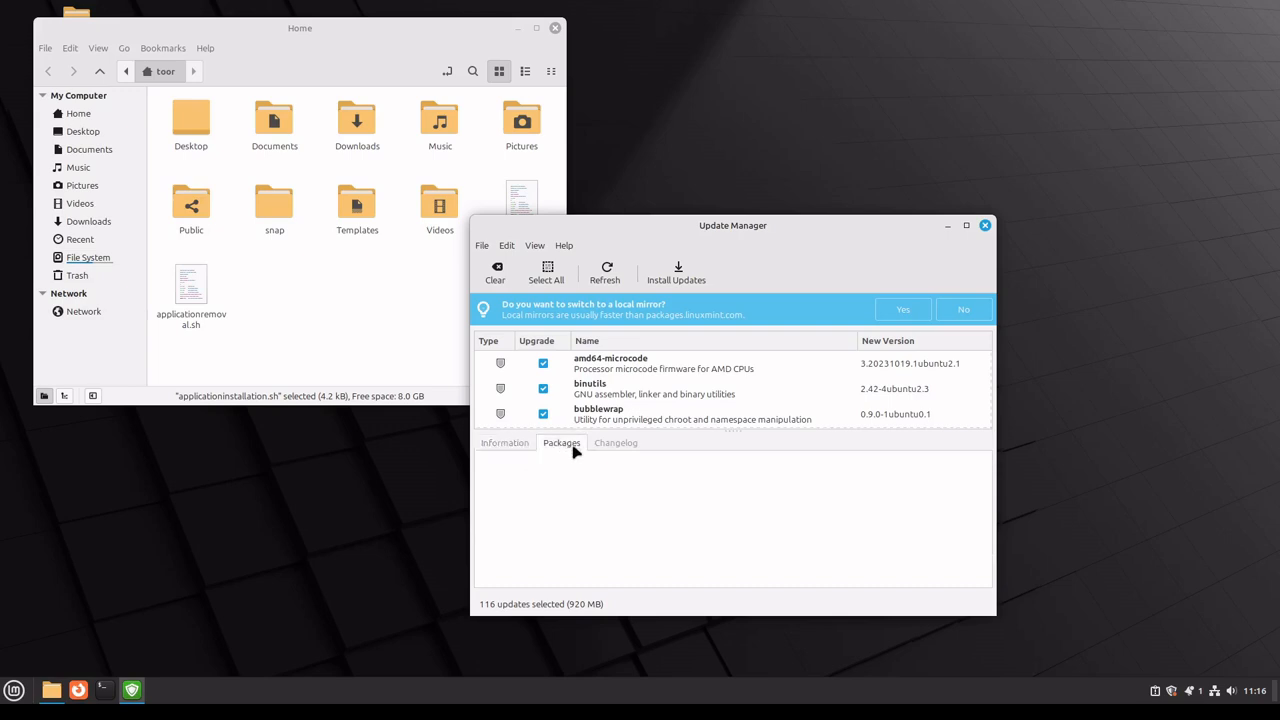
pyautogui.click(615, 443)
pyautogui.click(562, 448)
pyautogui.click(507, 448)
pyautogui.click(568, 447)
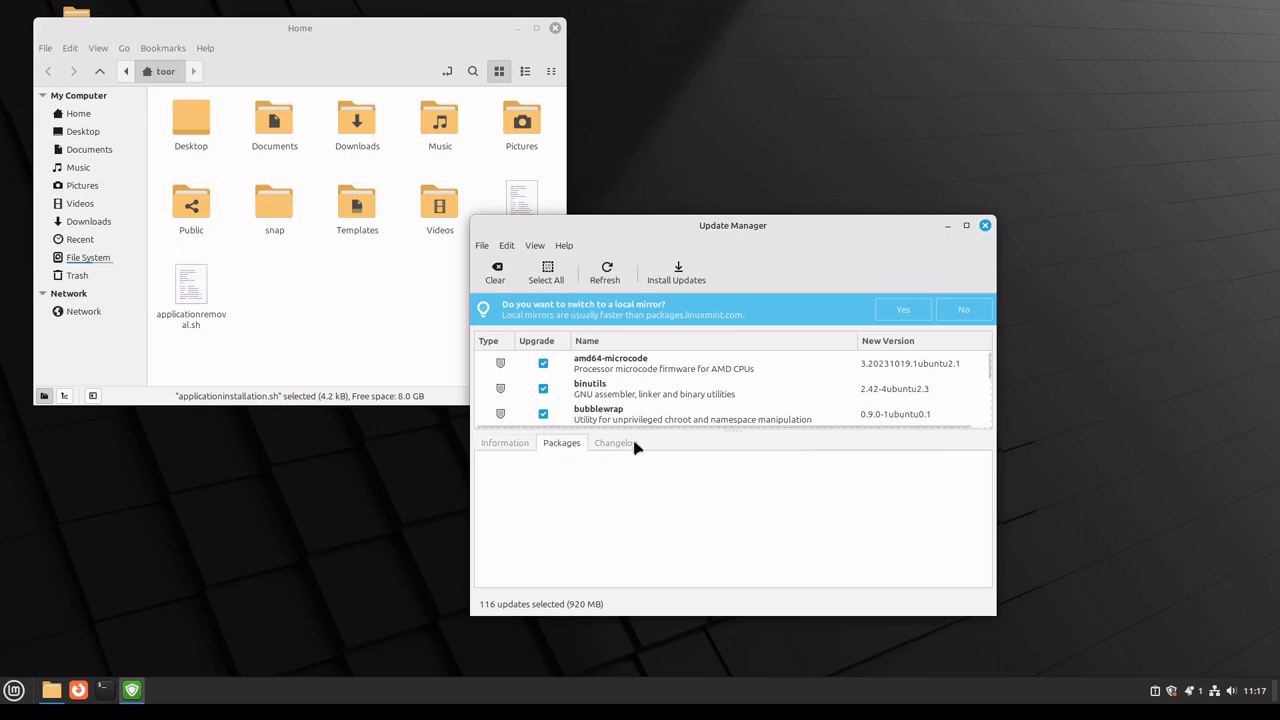
pyautogui.click(505, 447)
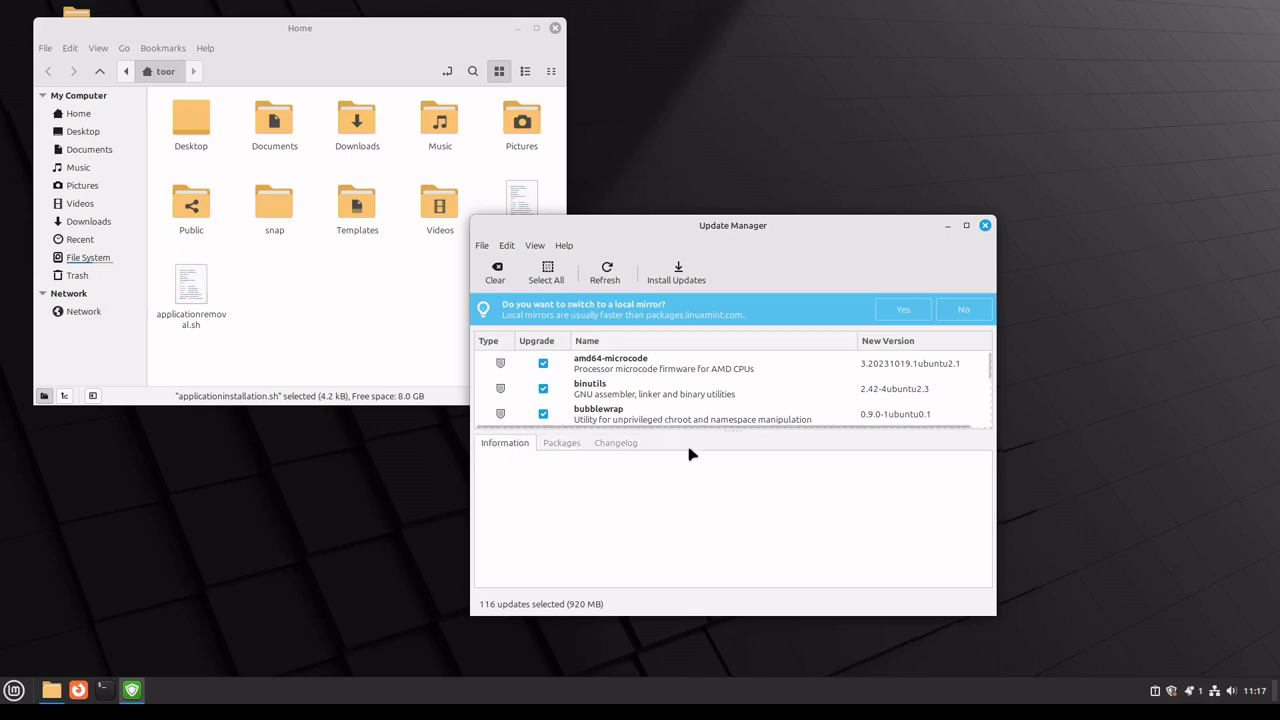
pyautogui.moveTo(681, 429); pyautogui.dragTo(672, 543)
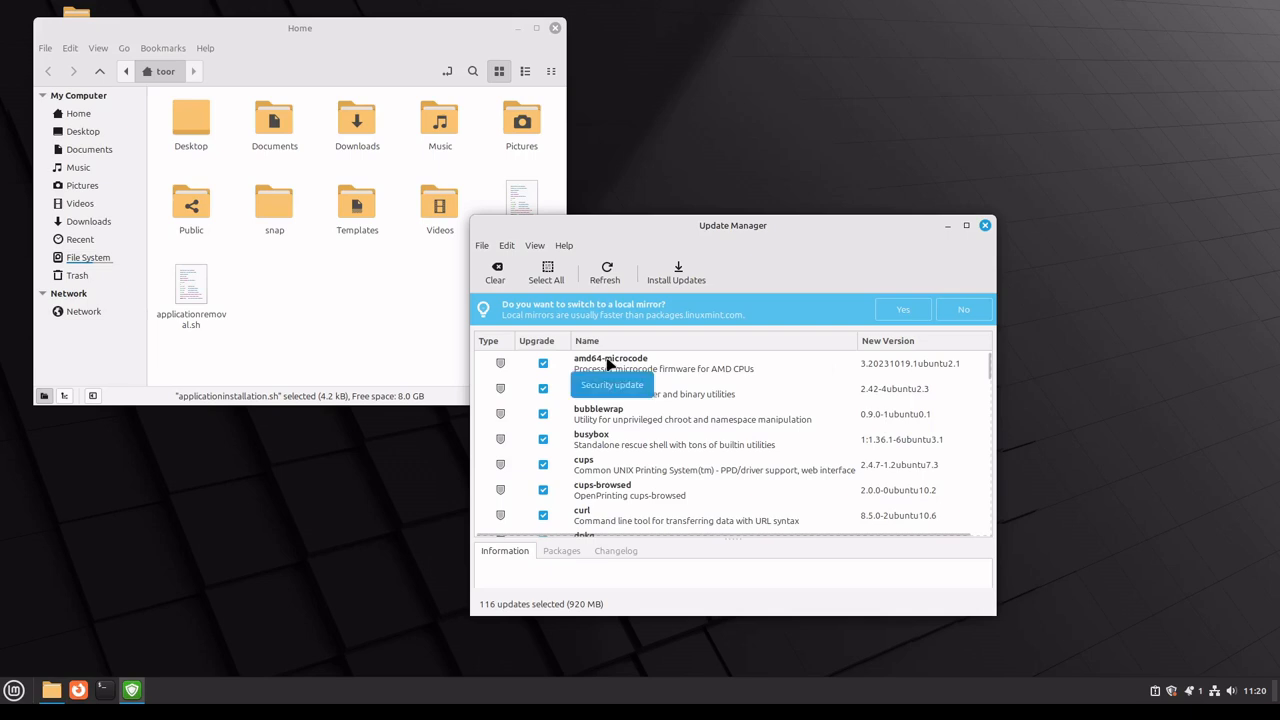
# Step: Refresh the list of updates and open the Update Manager preferences, placing them beside the main window
pyautogui.click(609, 270)
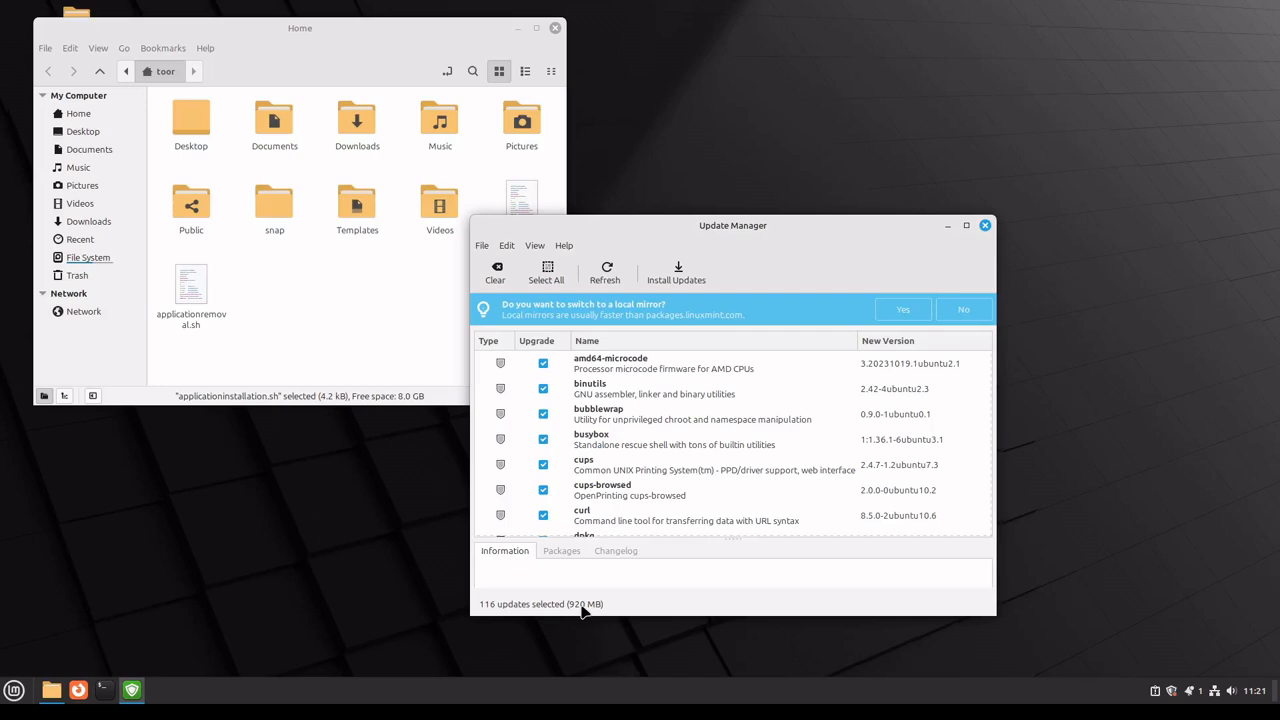
pyautogui.click(507, 247)
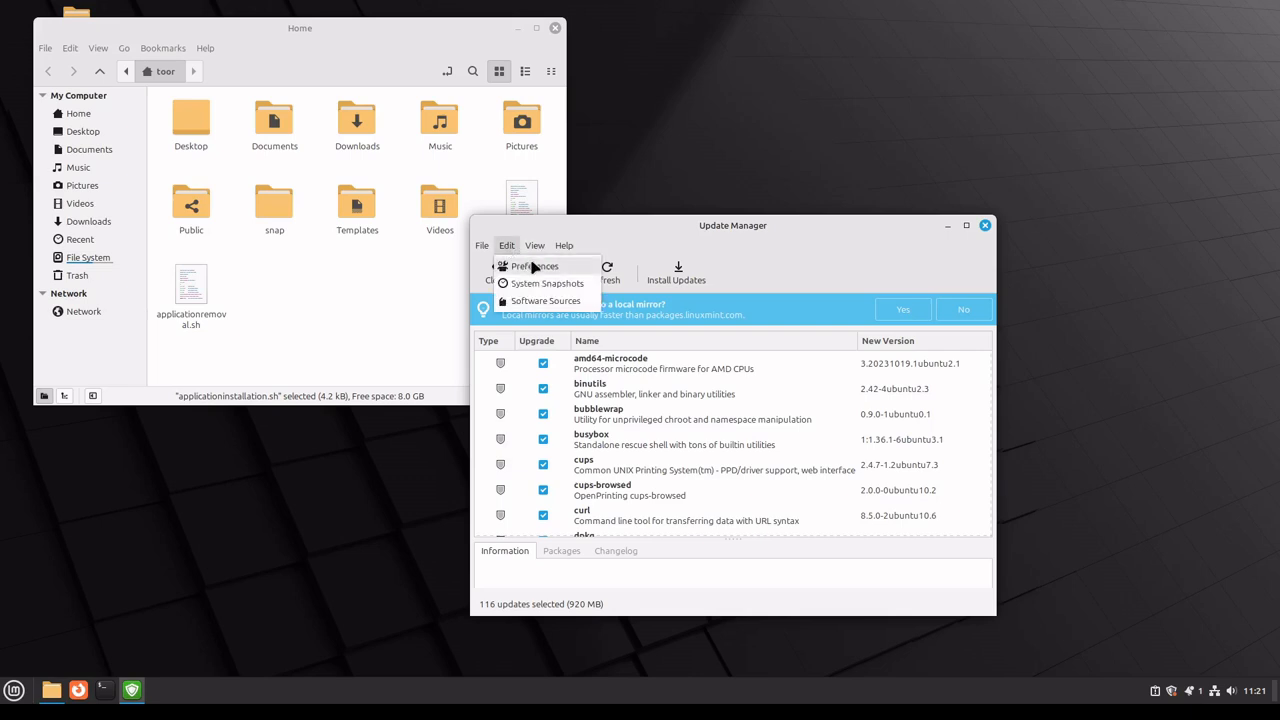
pyautogui.click(533, 267)
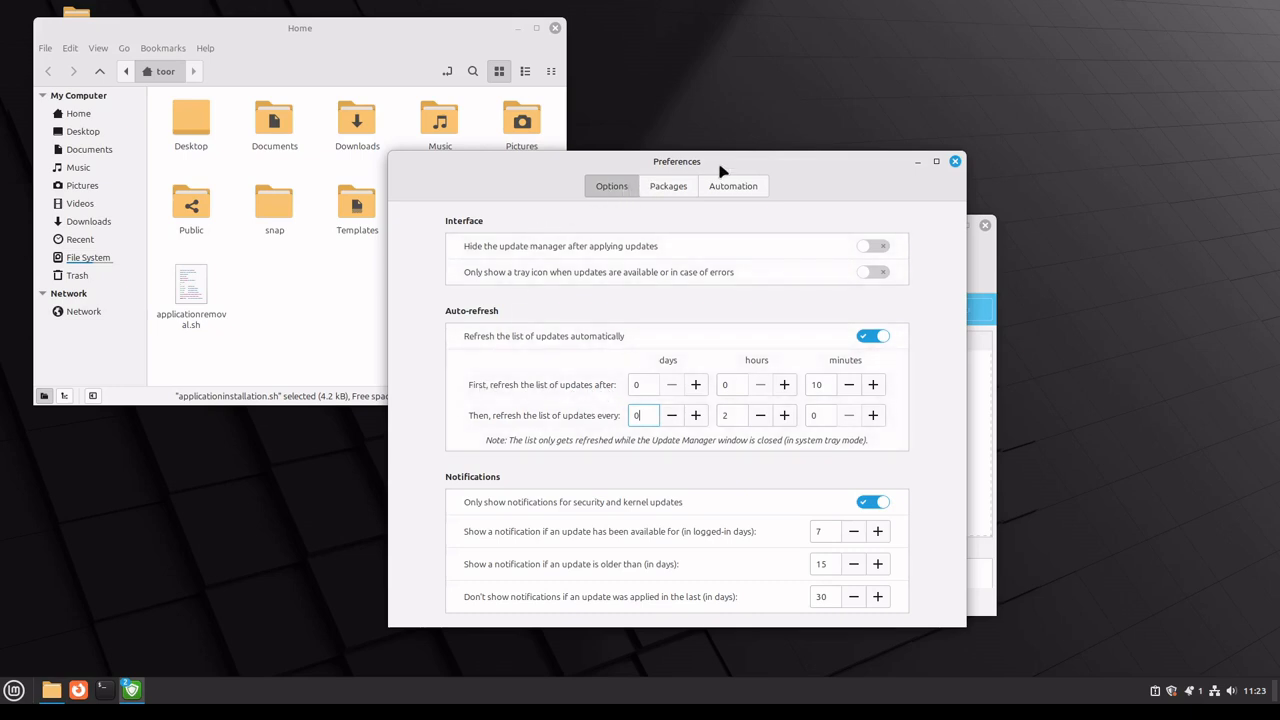
pyautogui.moveTo(722, 170); pyautogui.dragTo(464, 159)
pyautogui.click(883, 222)
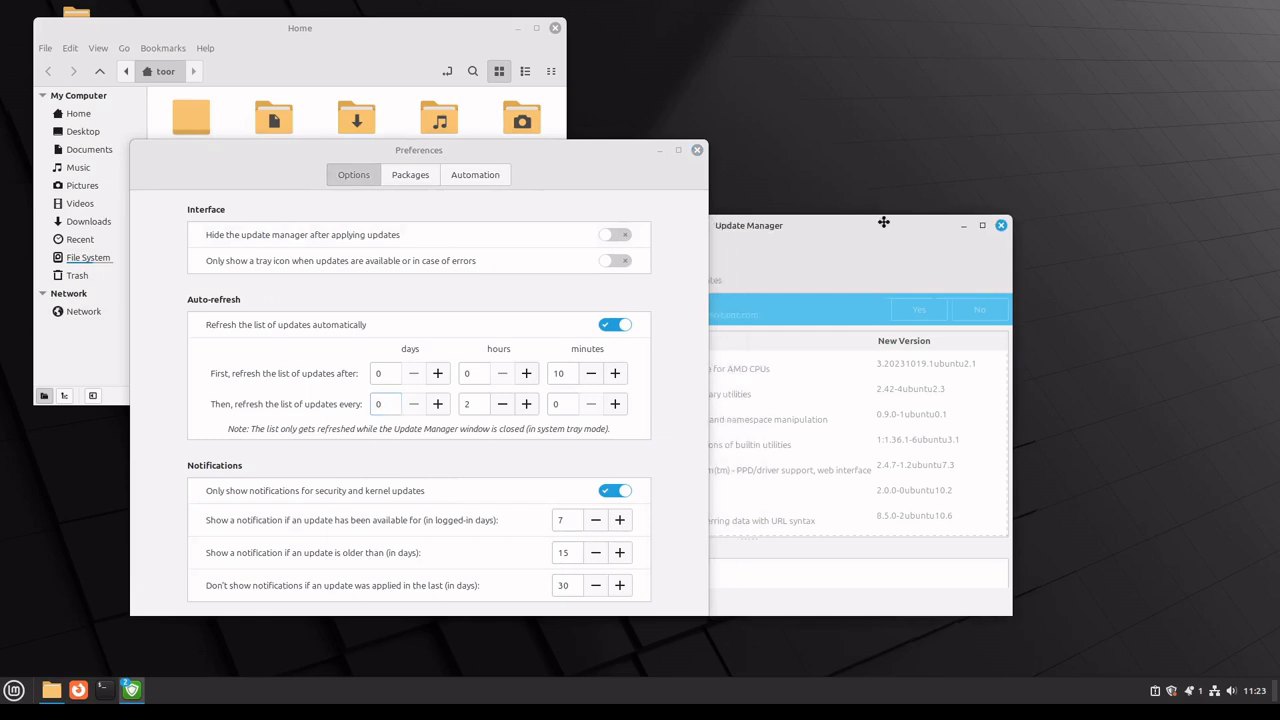
pyautogui.moveTo(883, 222); pyautogui.dragTo(974, 206)
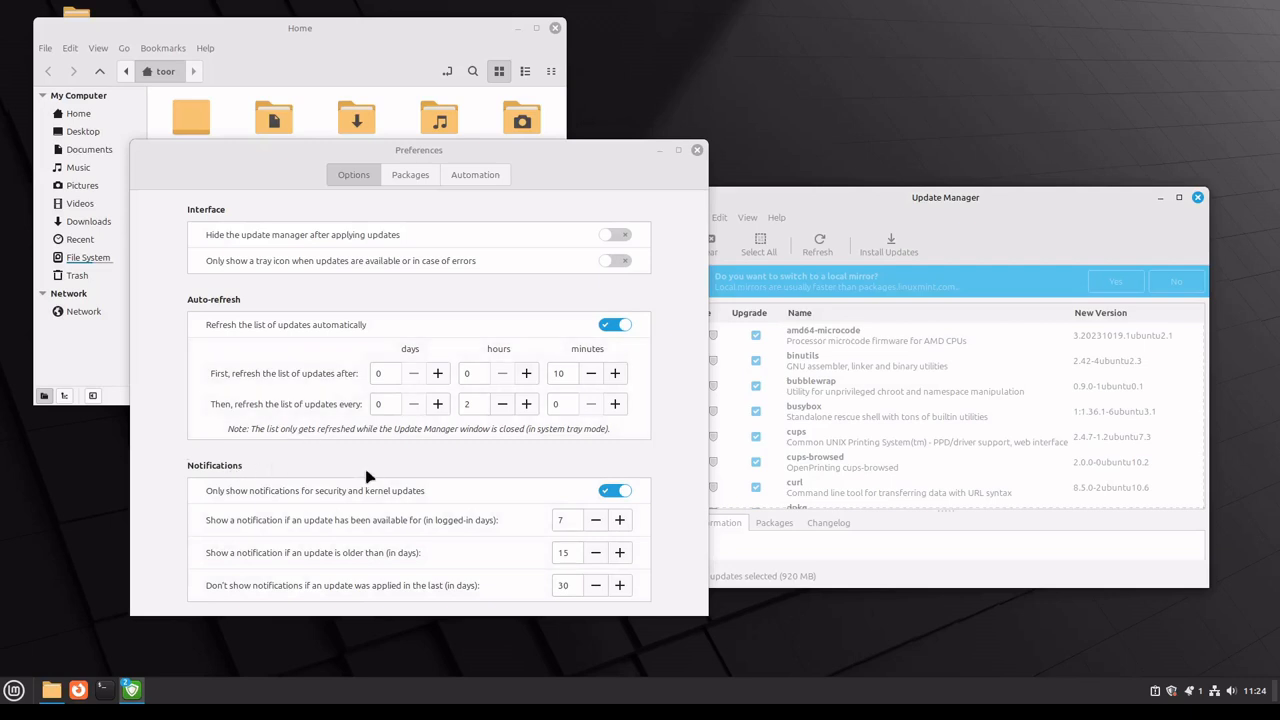
# Step: Turn off the option to only show notifications for security and kernel updates
pyautogui.click(615, 491)
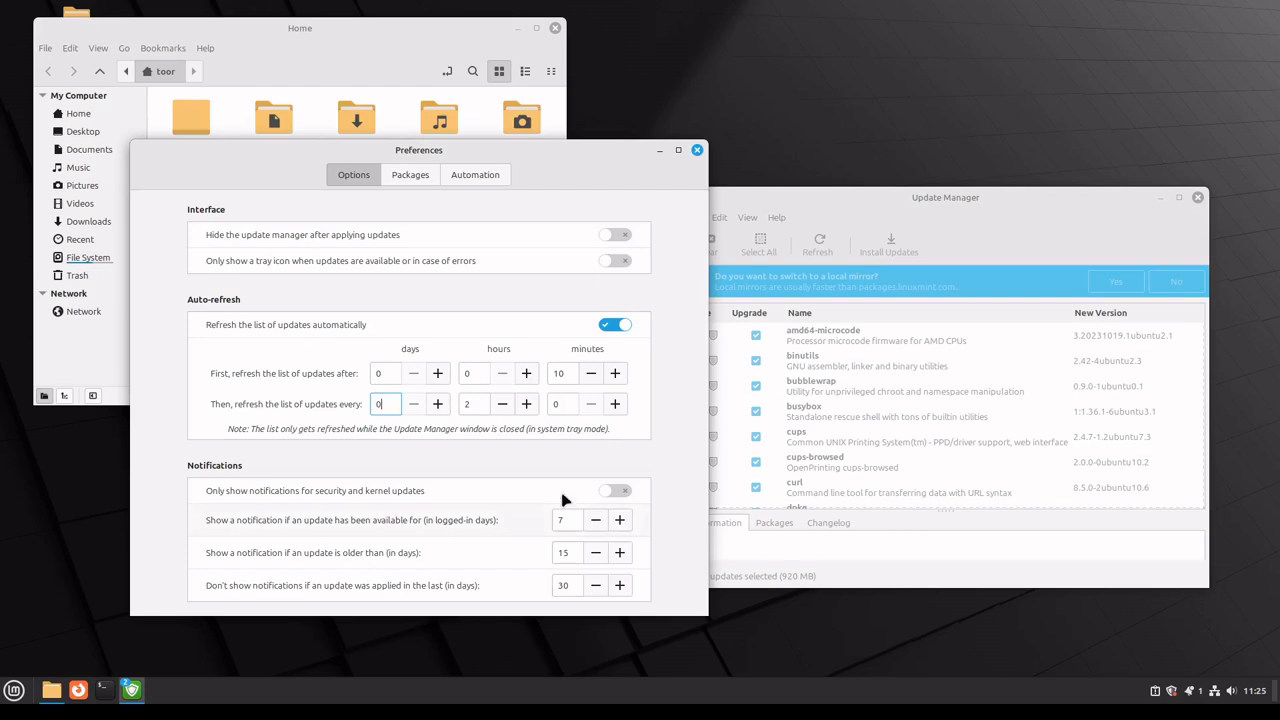
pyautogui.moveTo(1177, 700)
pyautogui.click(624, 493)
pyautogui.click(618, 491)
# Step: Review the Packages and Automation preferences of Update Manager, then close the preferences
pyautogui.click(411, 180)
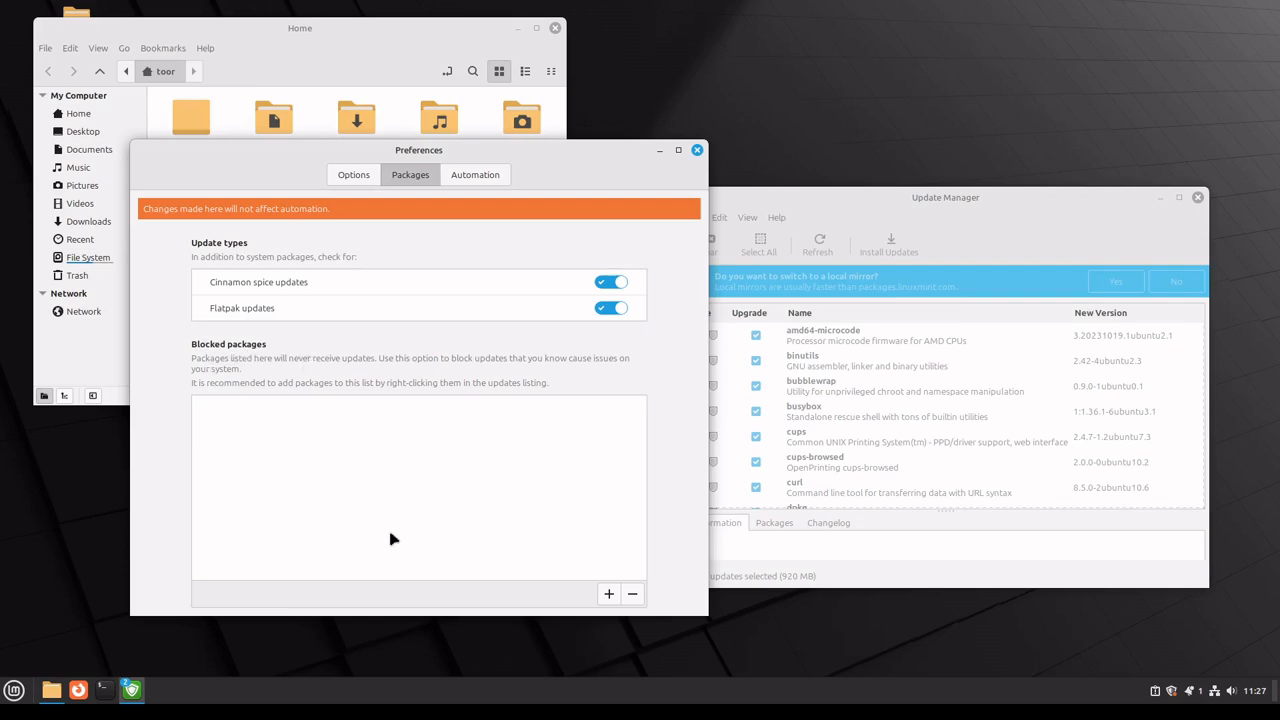
pyautogui.click(340, 180)
pyautogui.click(410, 178)
pyautogui.click(476, 178)
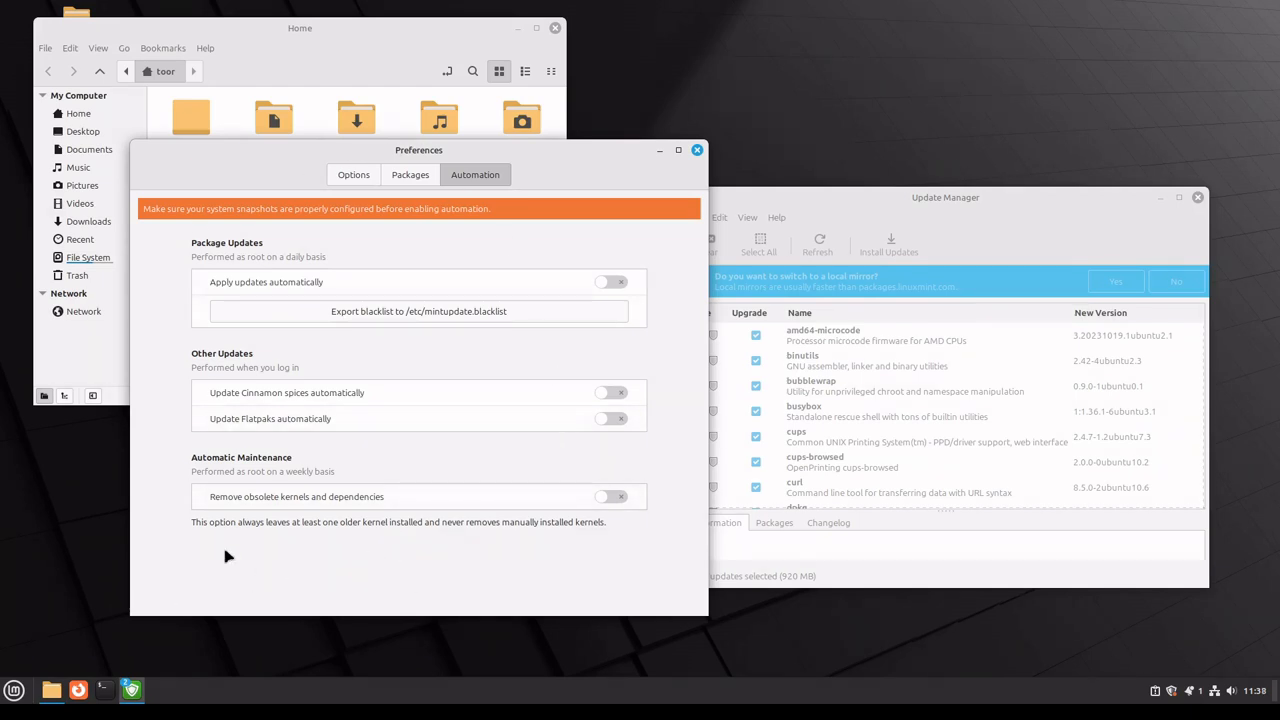
pyautogui.click(697, 151)
pyautogui.moveTo(786, 203); pyautogui.dragTo(424, 221)
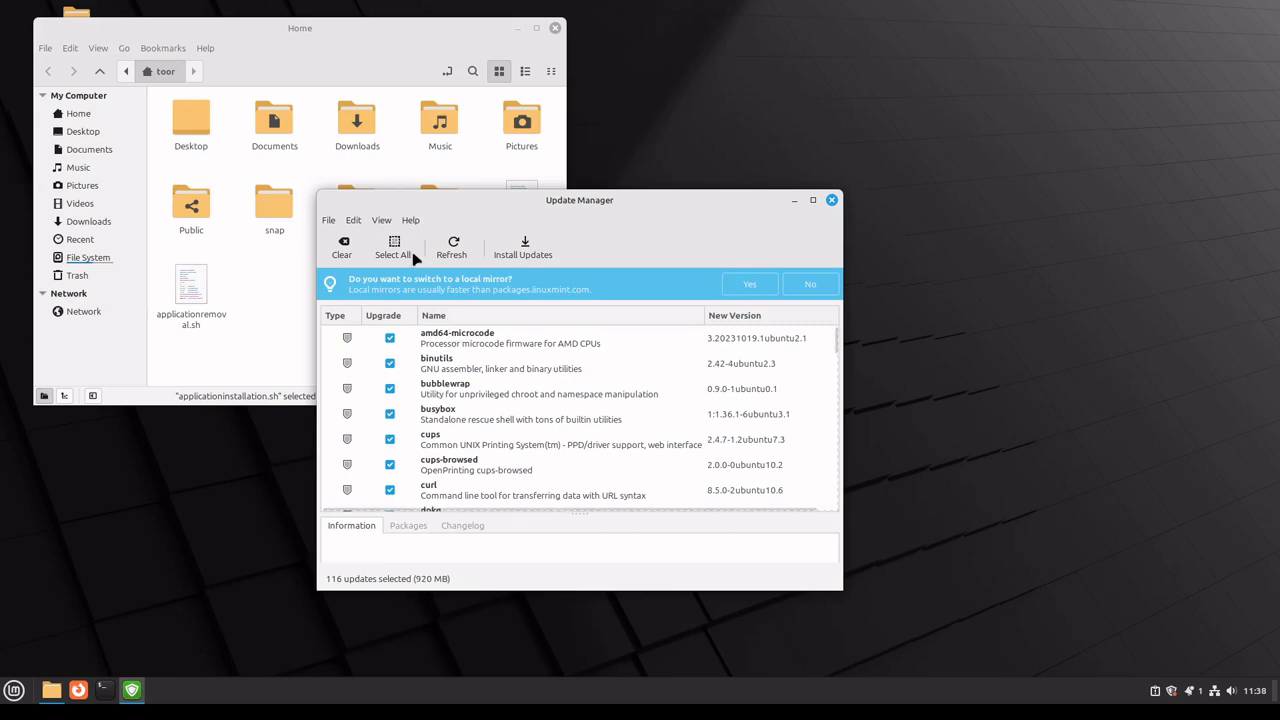
# Step: View the available Linux kernels past the warning and expand the details of 6.8.0-49, 6.8.0-50 and 6.8.0-51
pyautogui.click(383, 221)
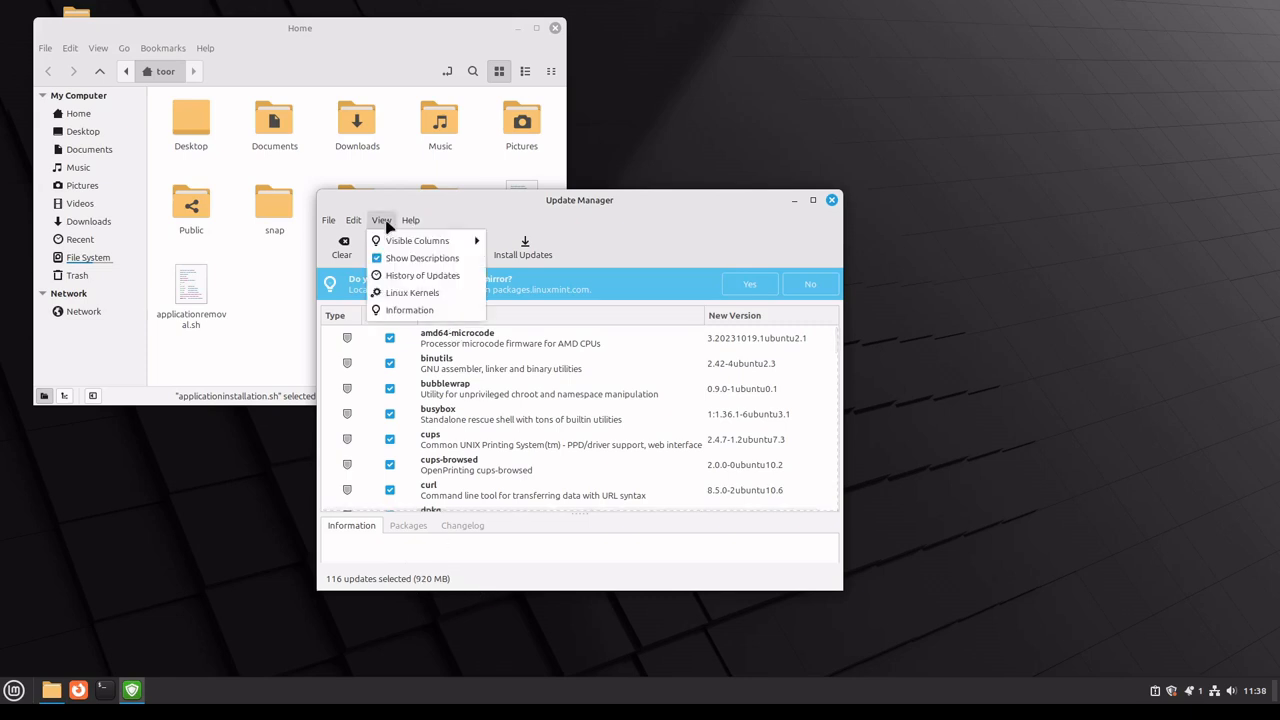
pyautogui.click(412, 293)
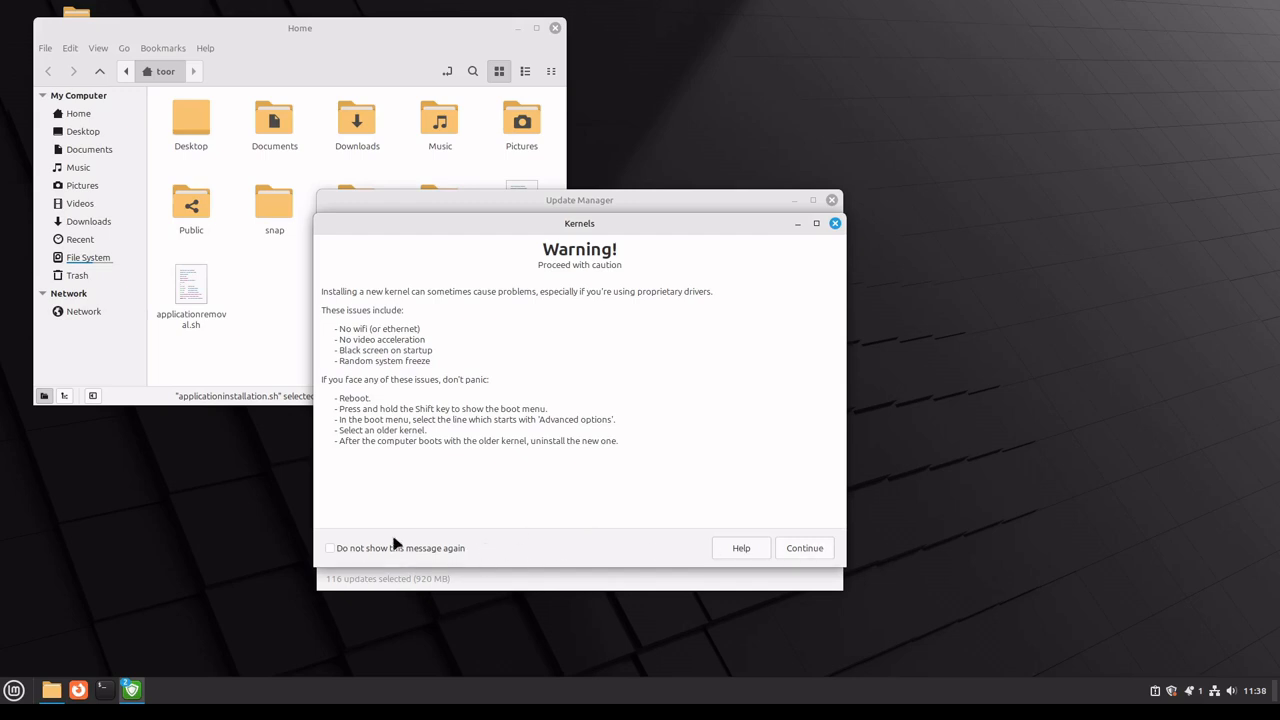
pyautogui.click(820, 556)
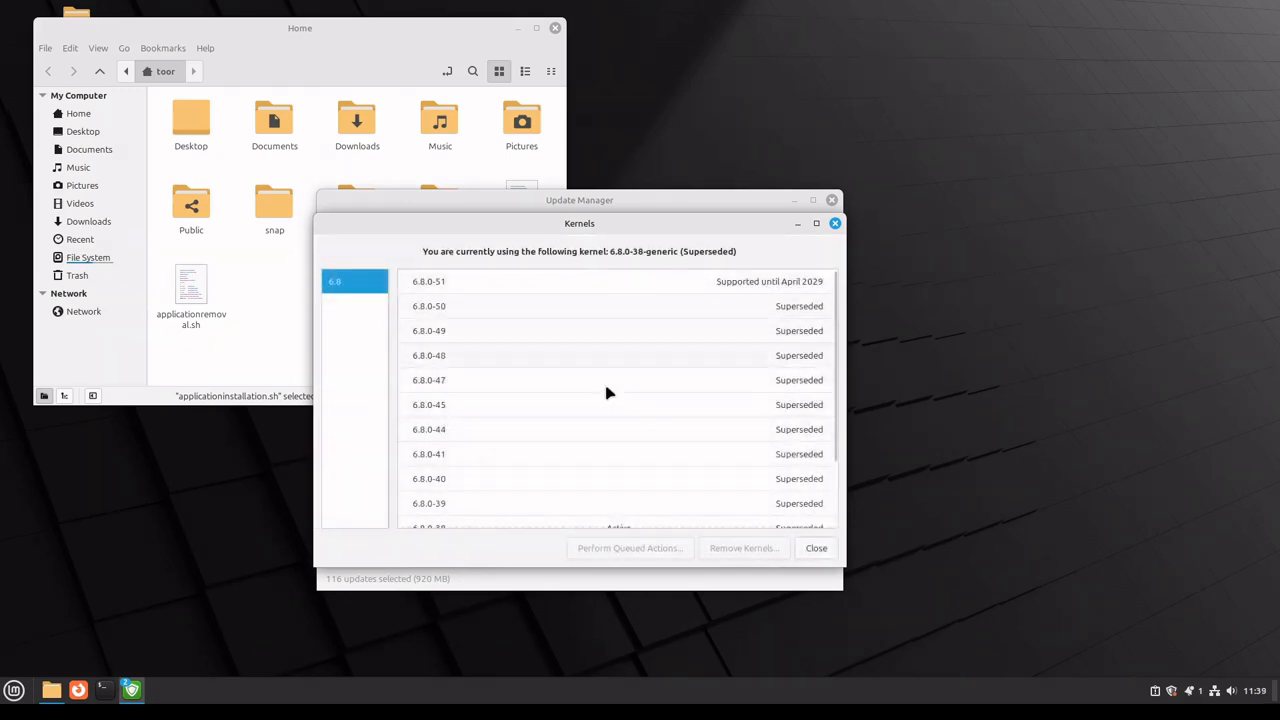
pyautogui.click(556, 338)
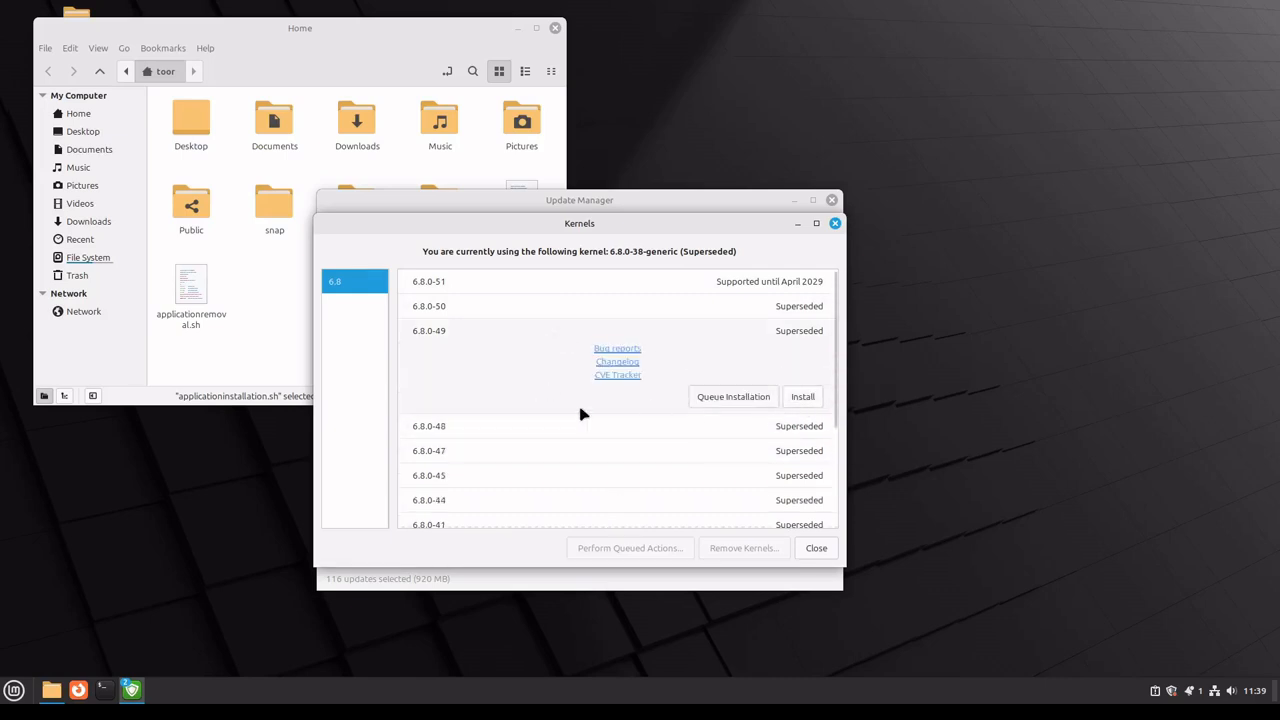
pyautogui.click(466, 313)
pyautogui.click(466, 290)
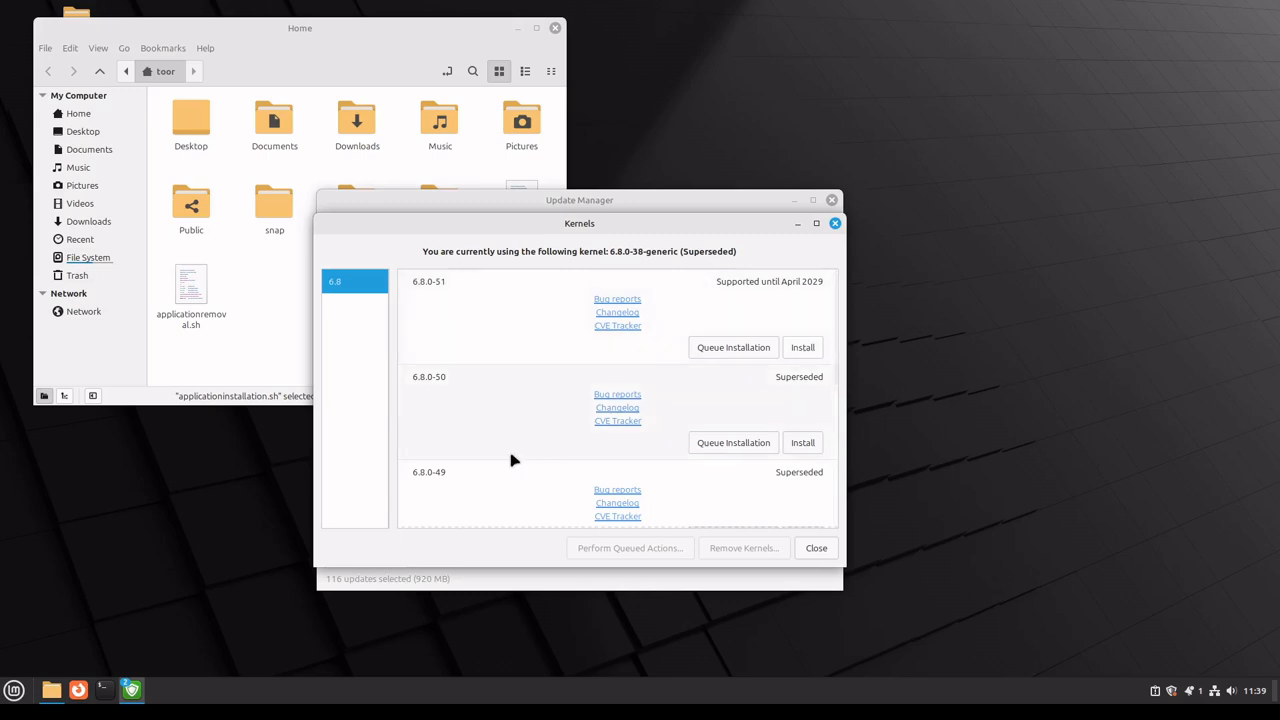
pyautogui.click(827, 553)
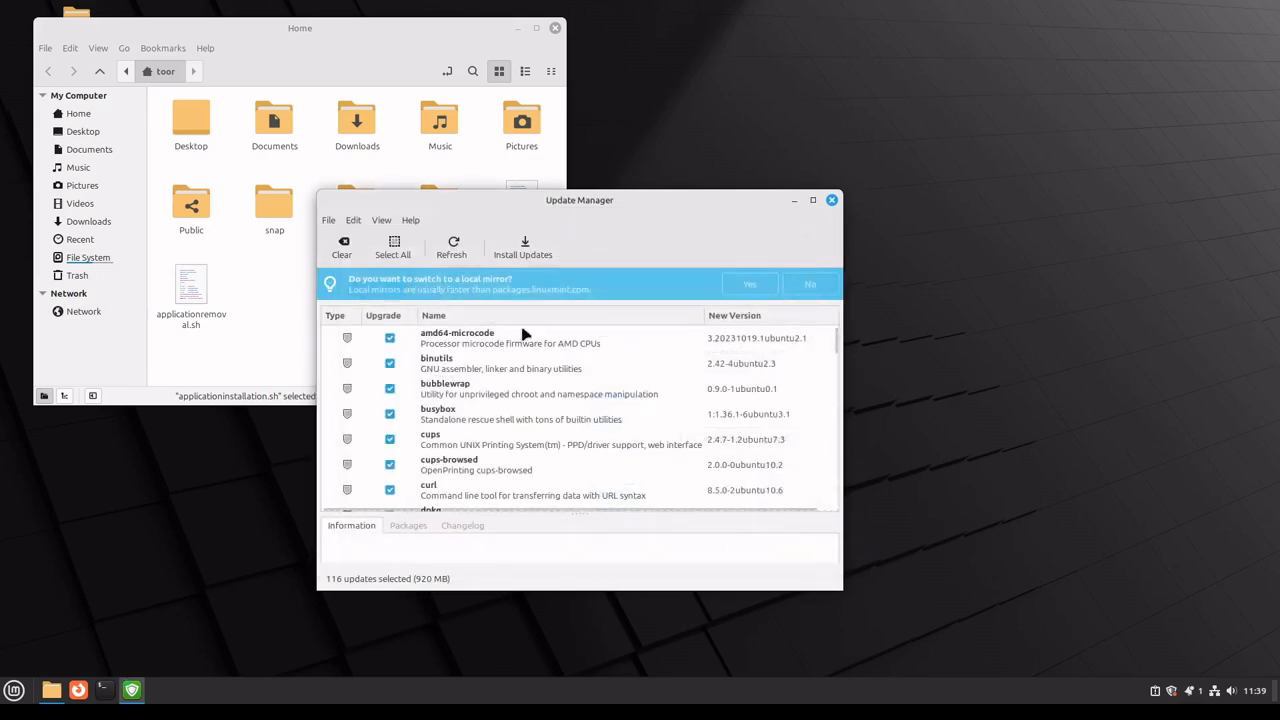
# Step: Look over the list of pending updates and check the list of available Linux kernels again
pyautogui.scroll(-1, 586, 421)
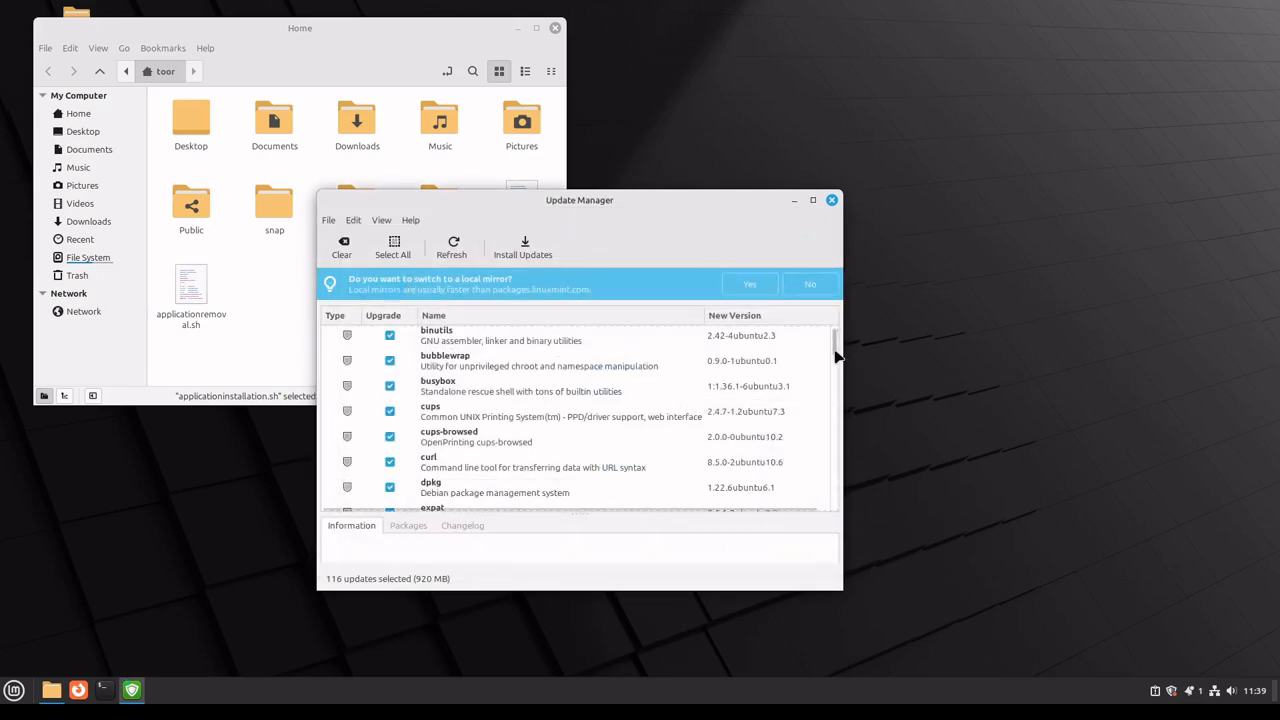
pyautogui.moveTo(836, 356); pyautogui.dragTo(817, 300)
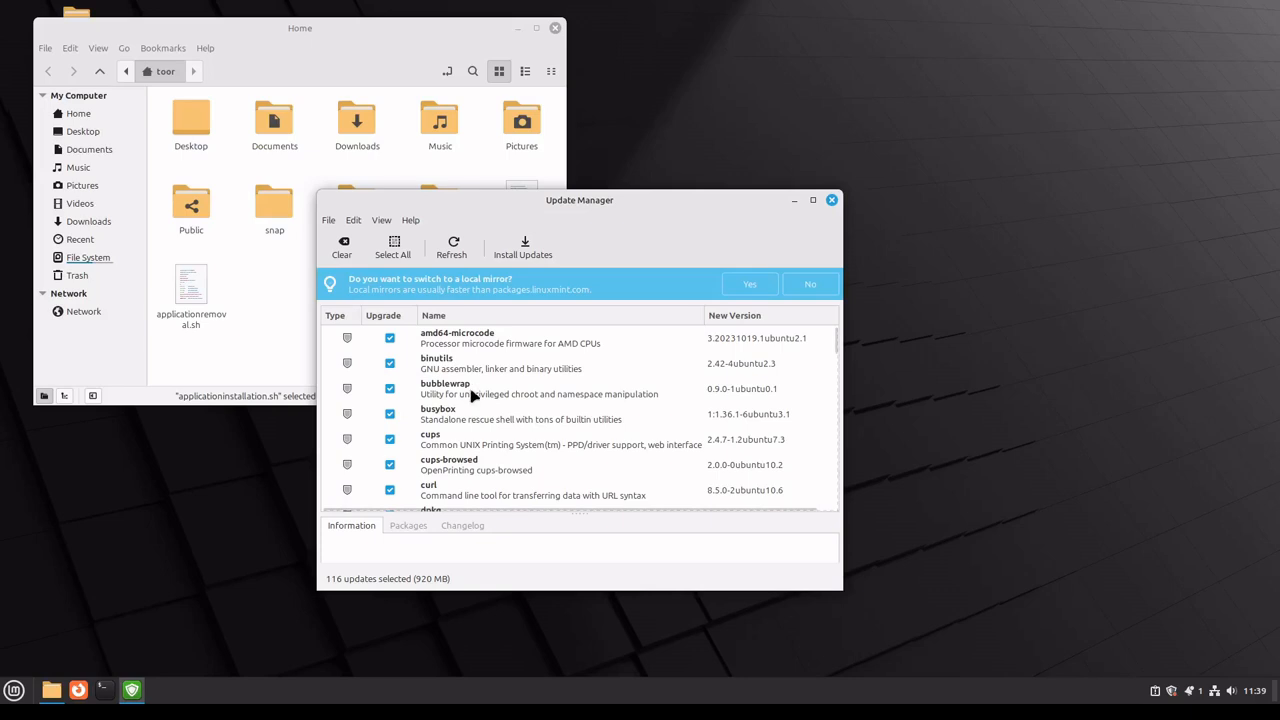
pyautogui.click(381, 222)
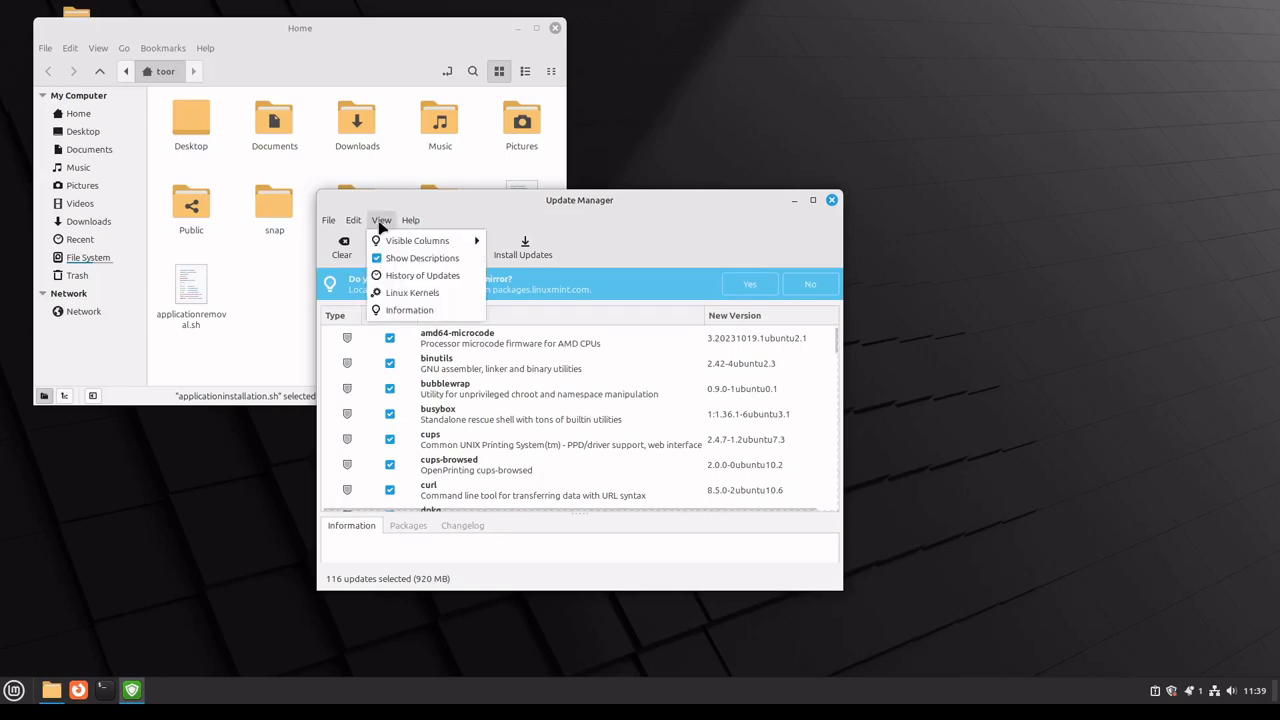
pyautogui.click(390, 292)
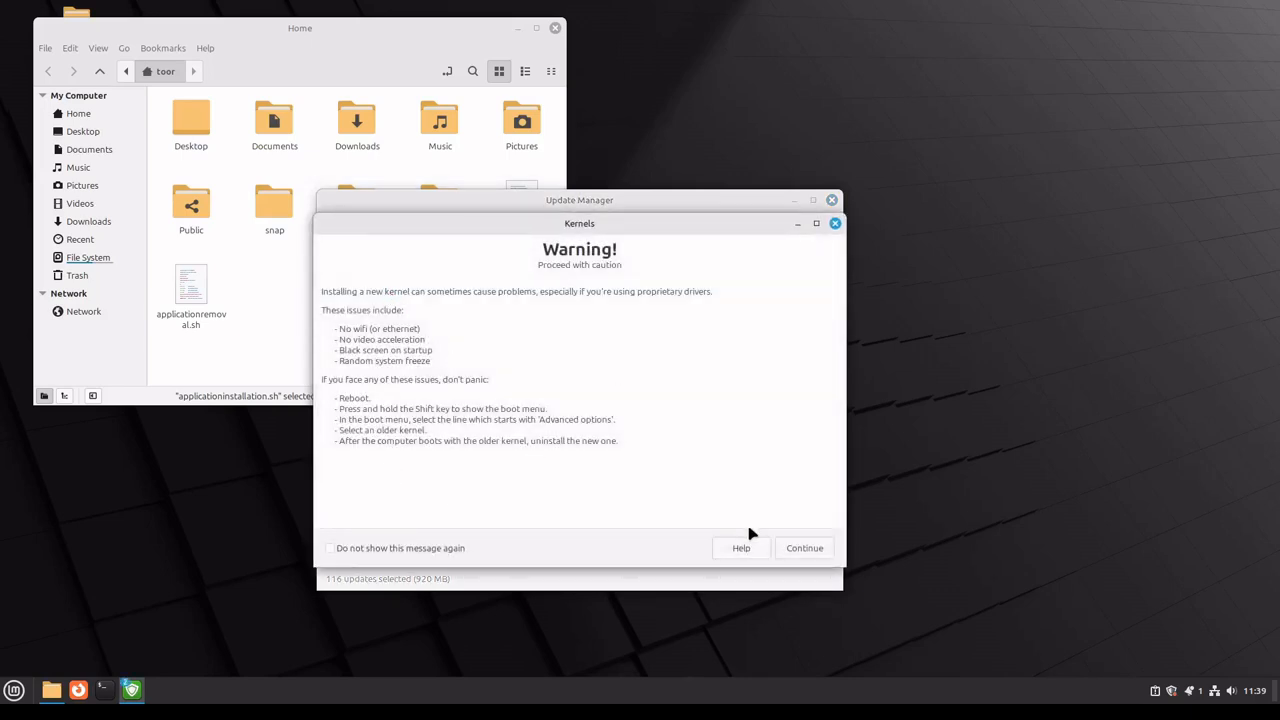
pyautogui.click(796, 551)
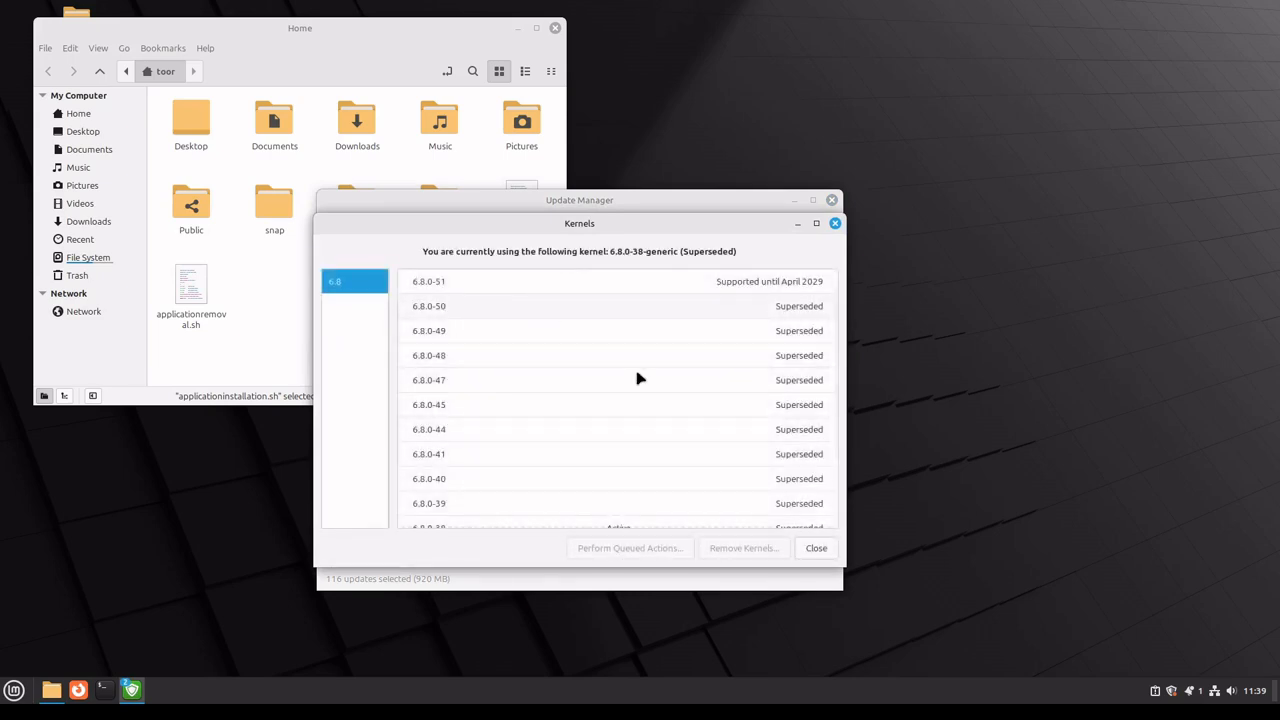
pyautogui.click(815, 549)
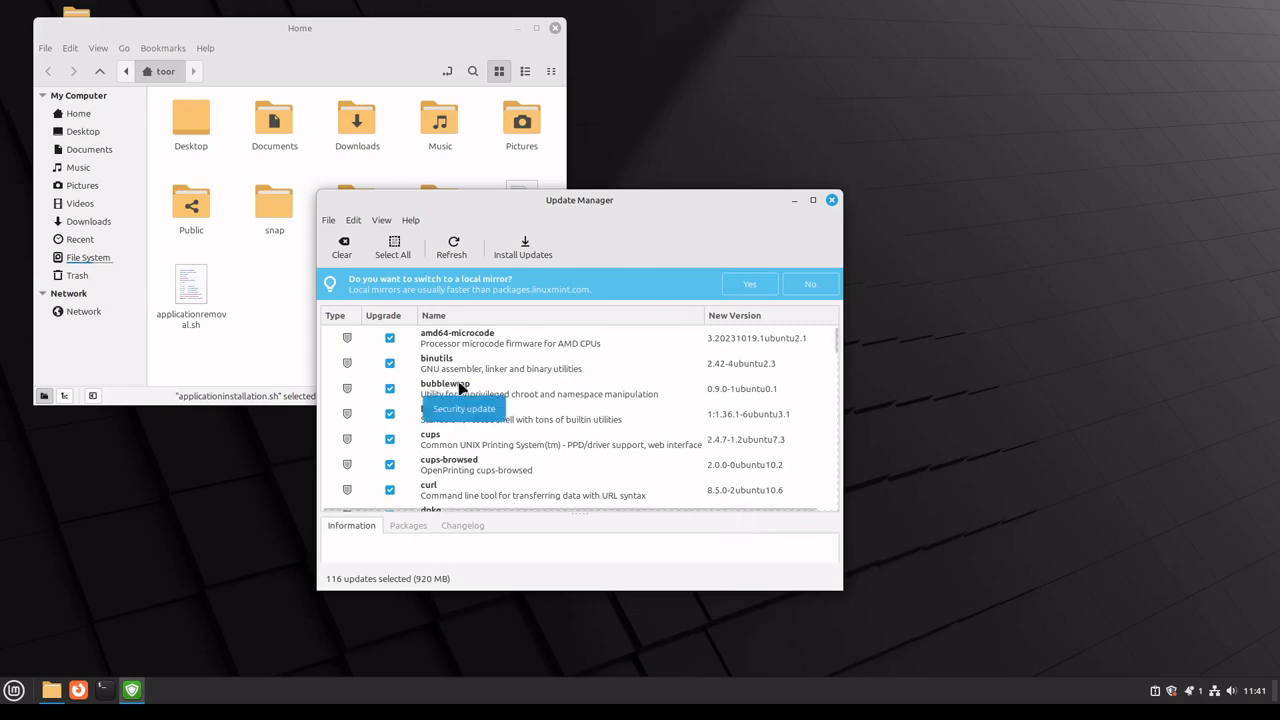
# Step: Install all selected updates, accept the additional package changes and authenticate with the account password
pyautogui.click(518, 252)
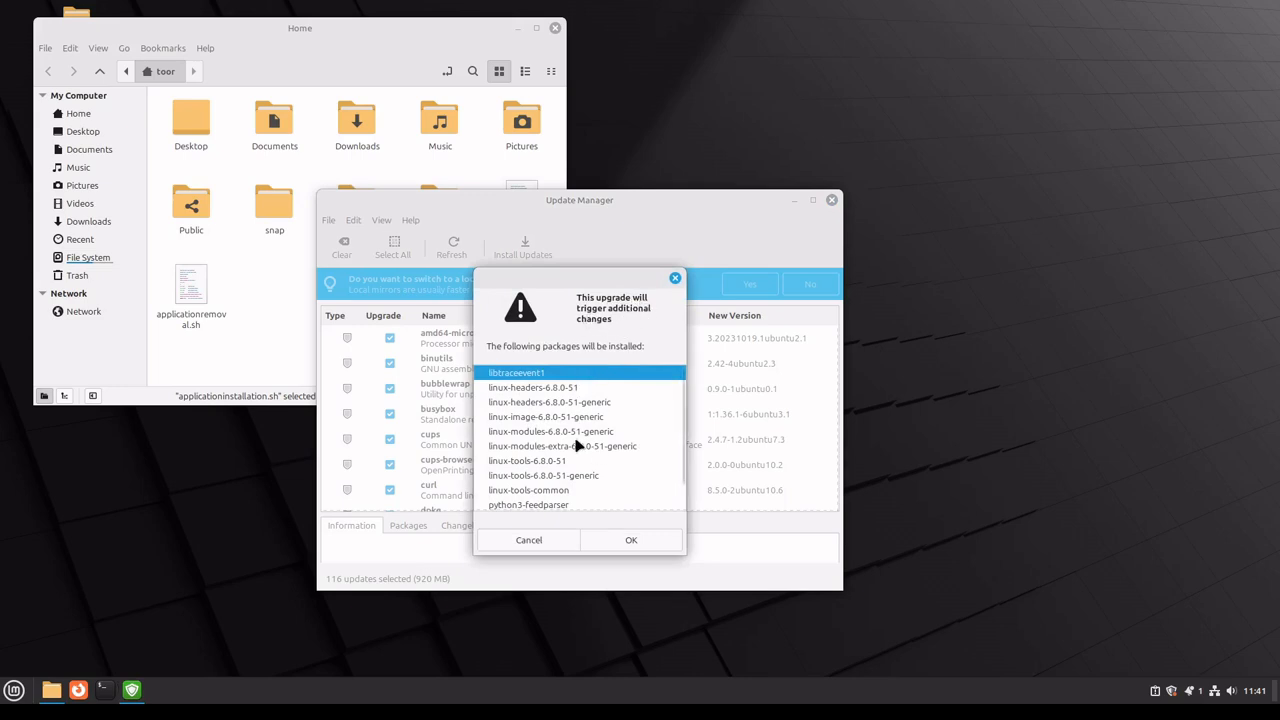
pyautogui.click(634, 543)
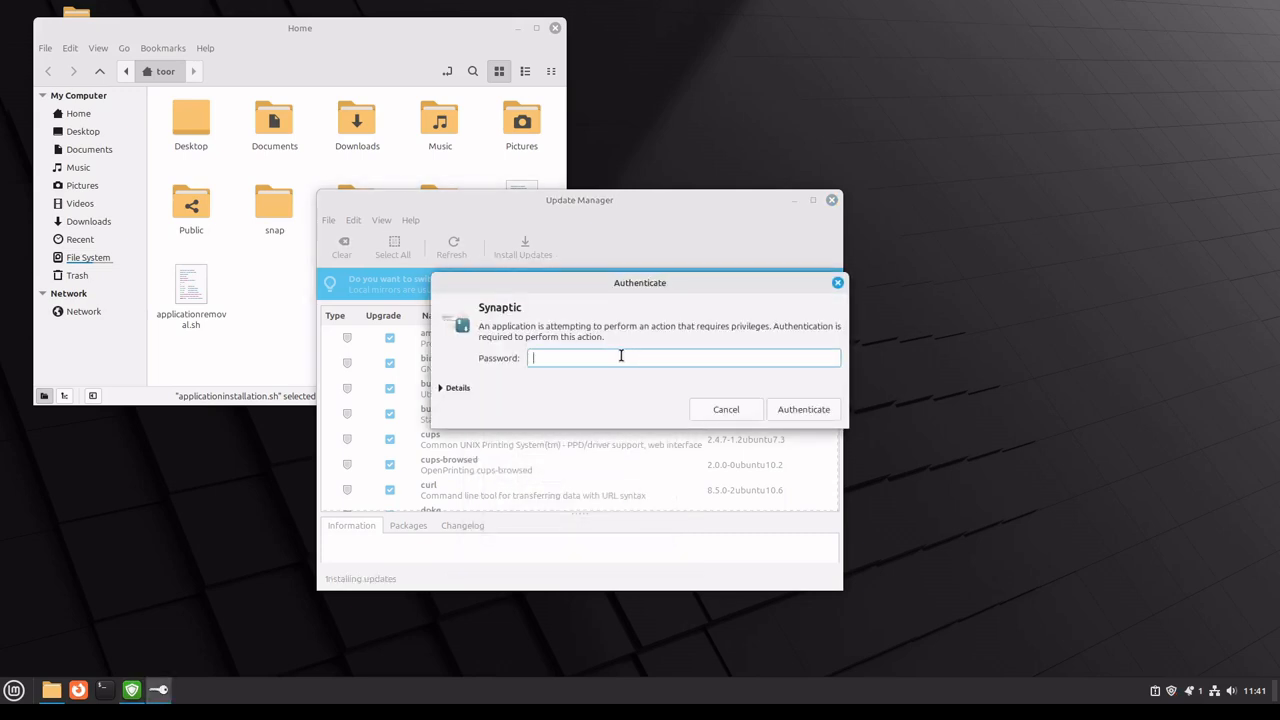
pyautogui.write('•••••••••••')
pyautogui.click(805, 414)
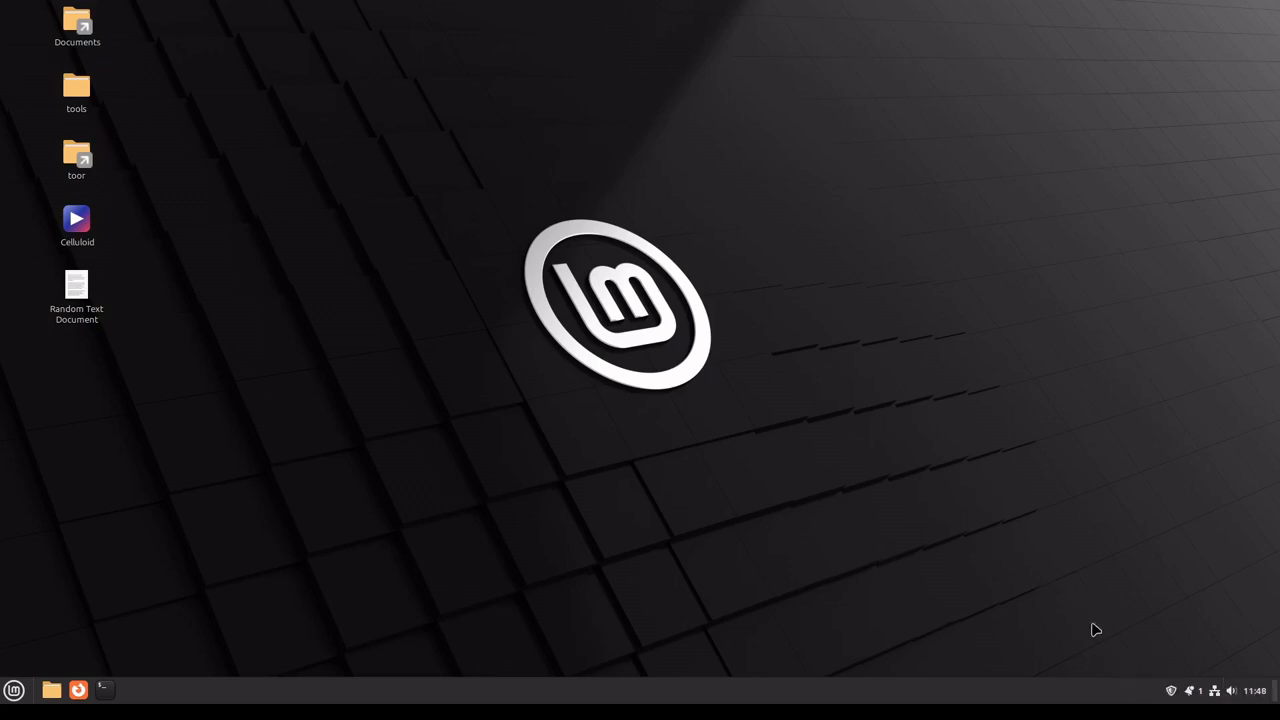
# Step: Refresh the update list in Update Manager, then view the Linux kernels past the warning and check the details of 6.8.0-51
pyautogui.click(1171, 694)
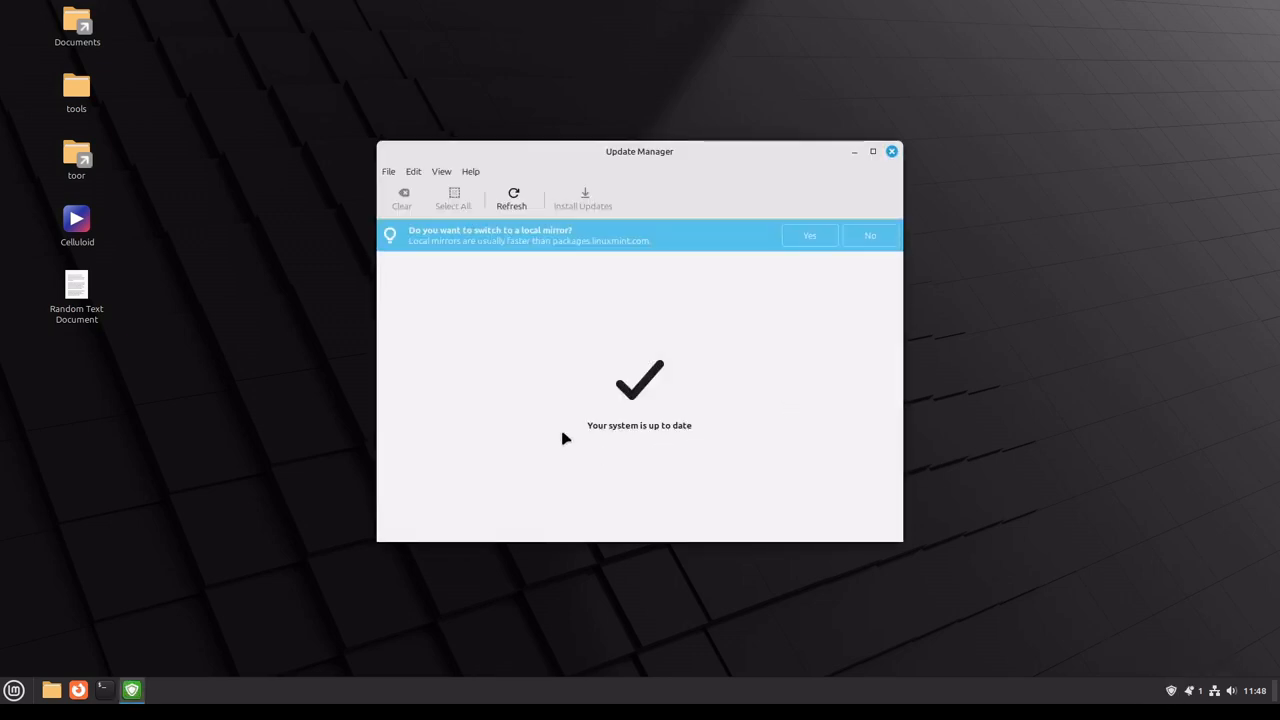
pyautogui.click(518, 198)
pyautogui.click(442, 174)
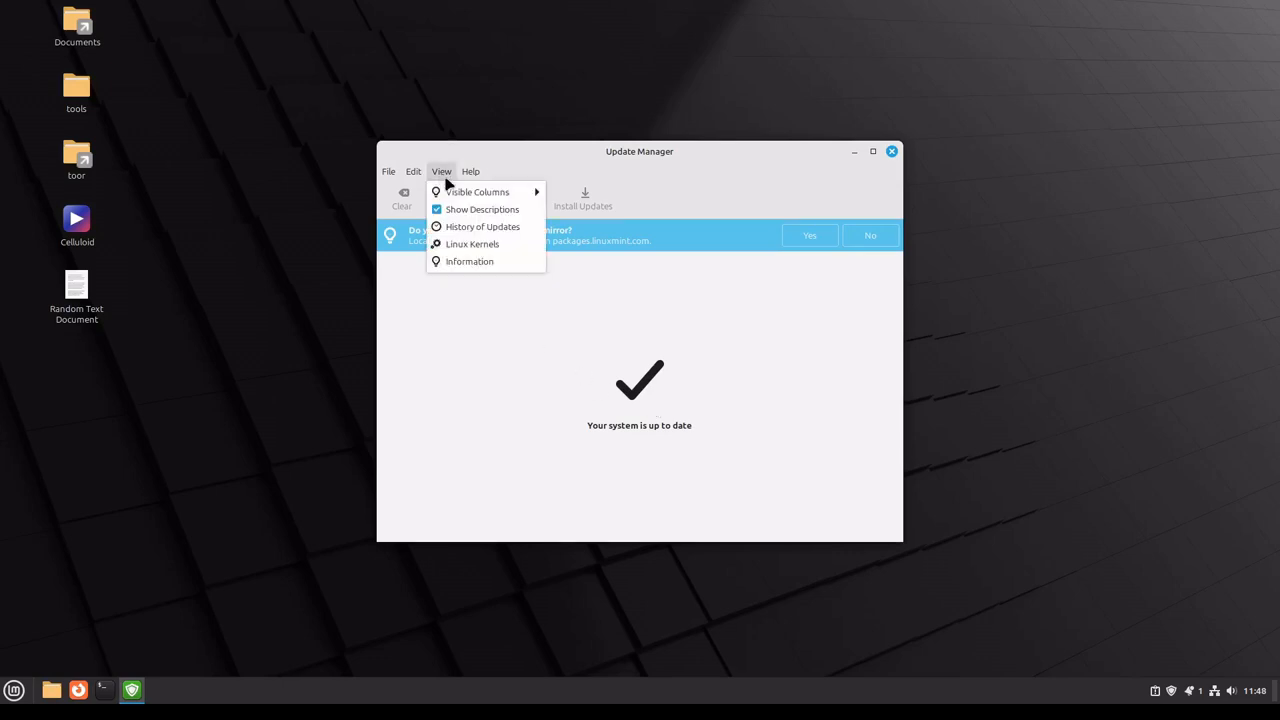
pyautogui.click(474, 245)
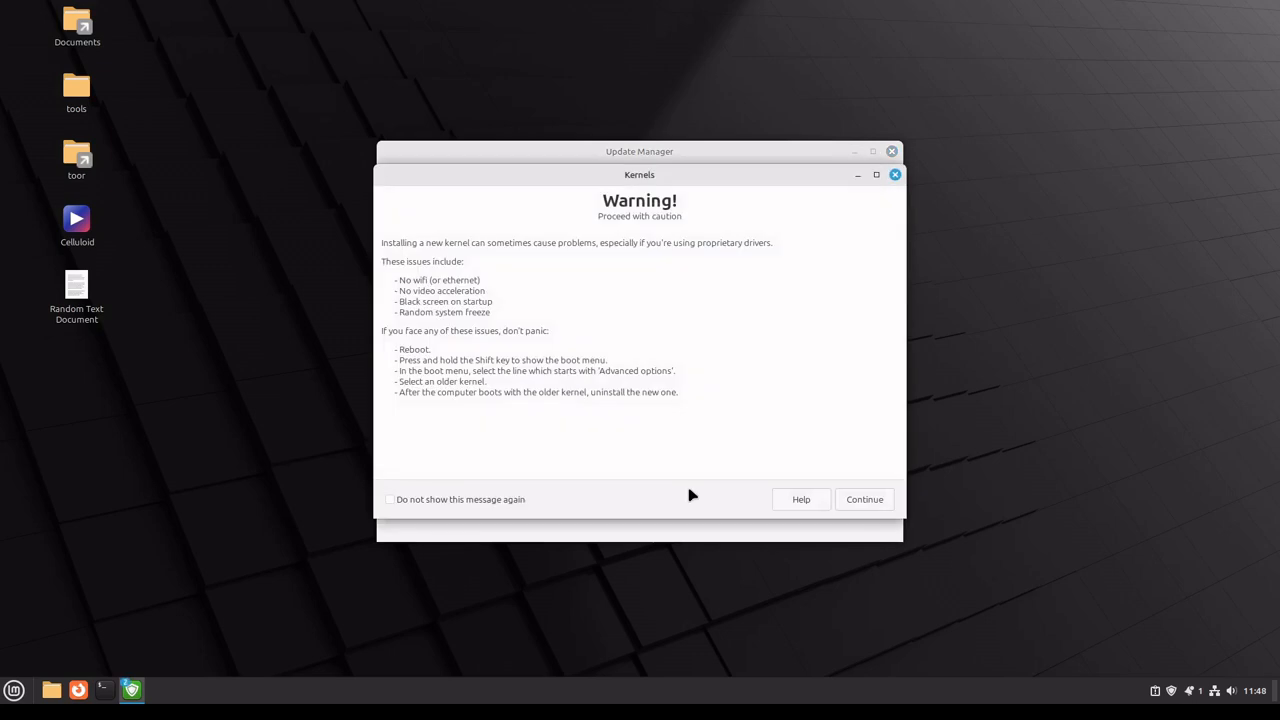
pyautogui.click(866, 501)
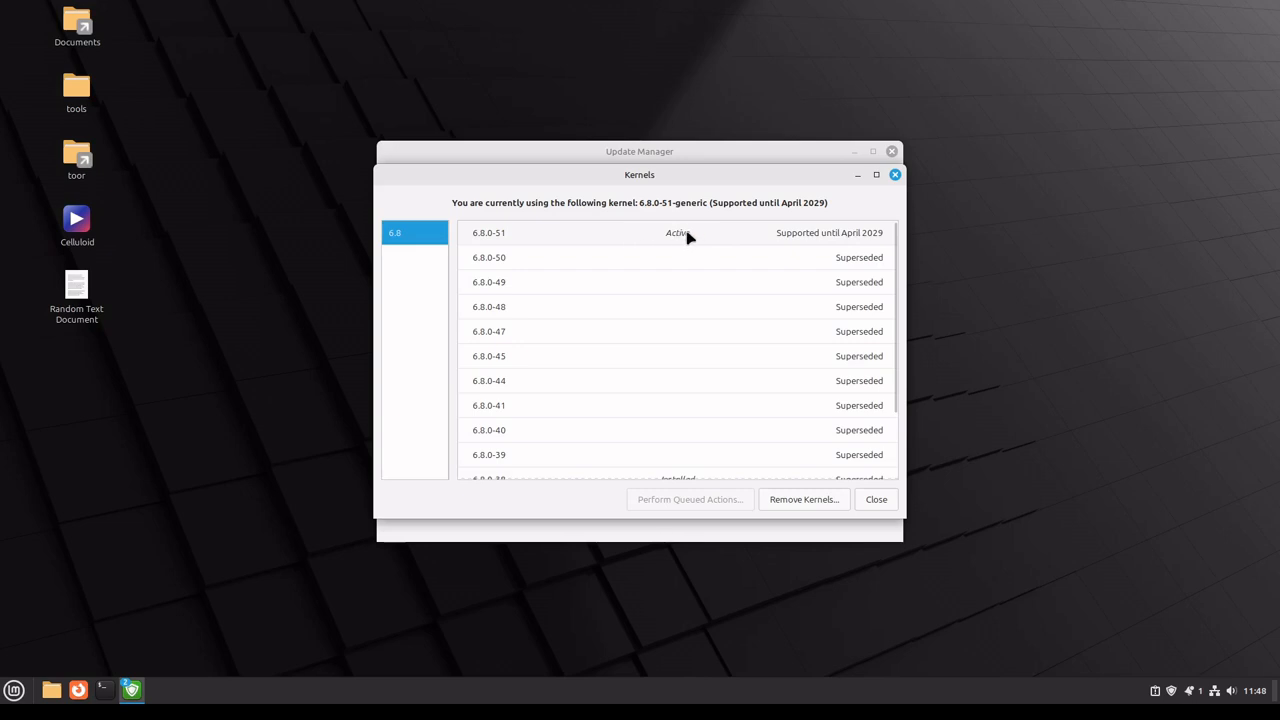
pyautogui.click(885, 240)
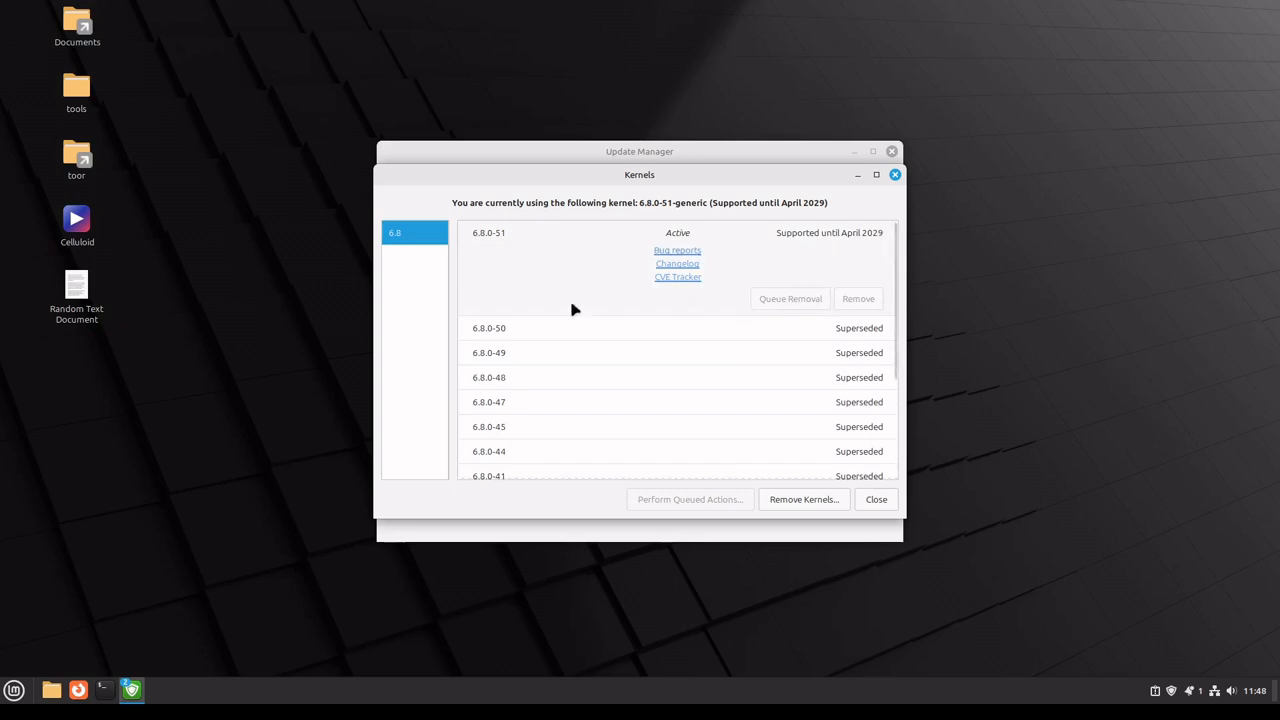
pyautogui.click(490, 250)
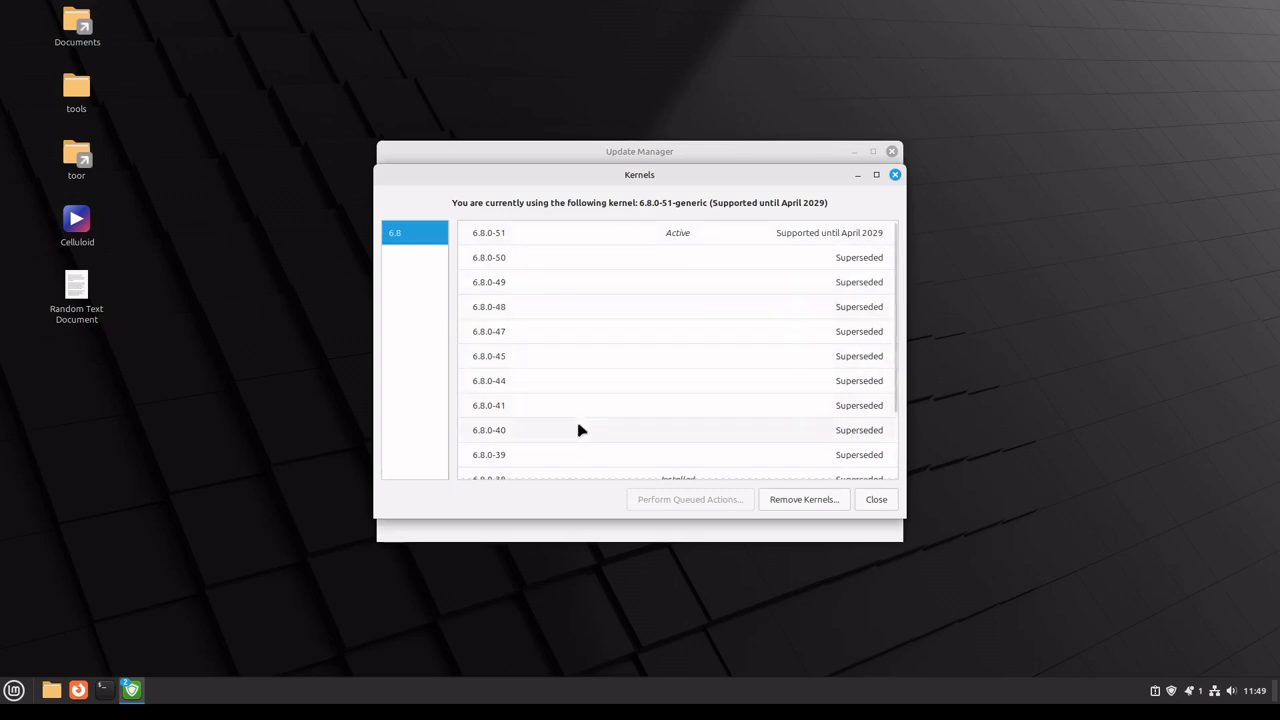
# Step: Check the details of kernel 6.8.0-38, review the rest of the kernel list and close the kernels window
pyautogui.scroll(-3, 580, 430)
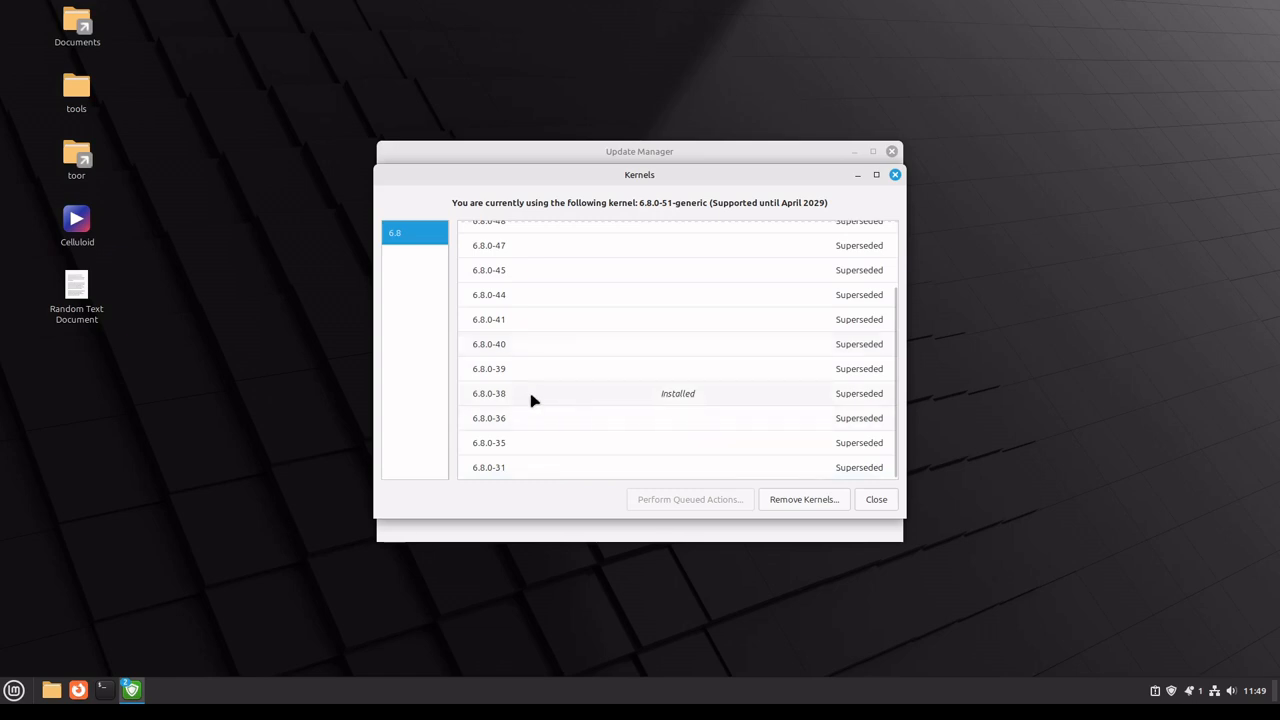
pyautogui.click(857, 398)
pyautogui.scroll(-1, 654, 400)
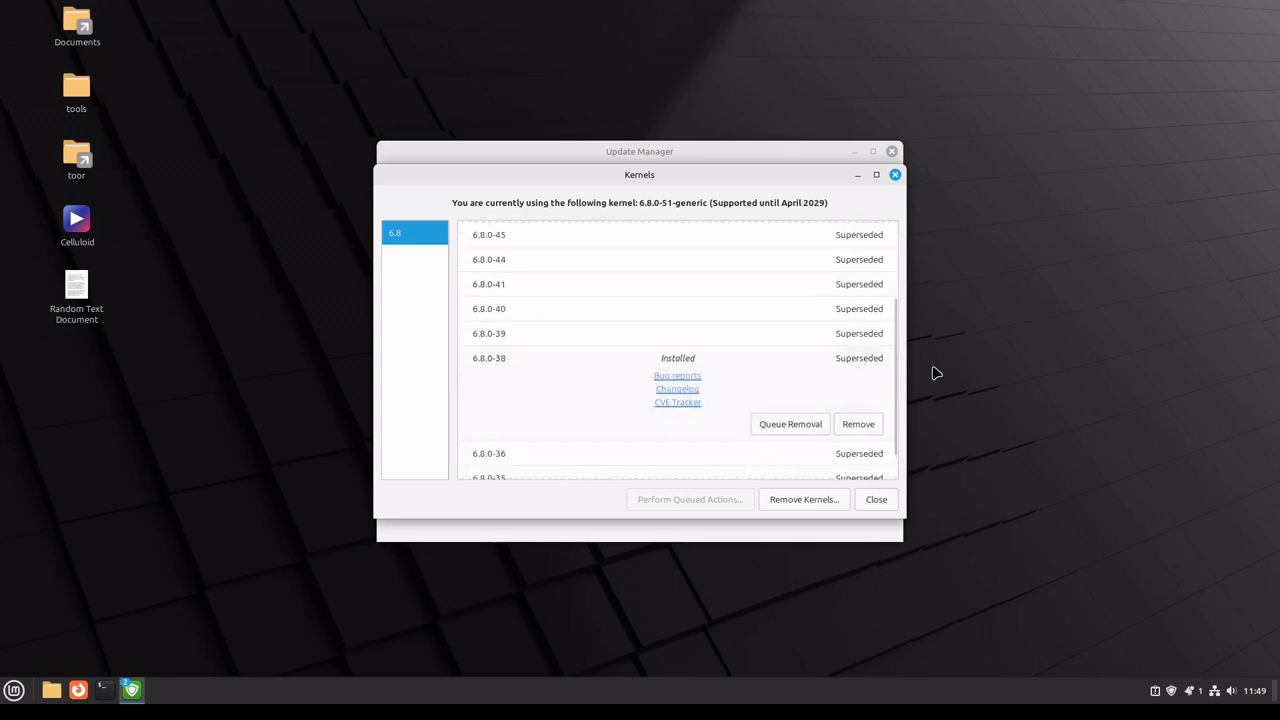
pyautogui.click(811, 368)
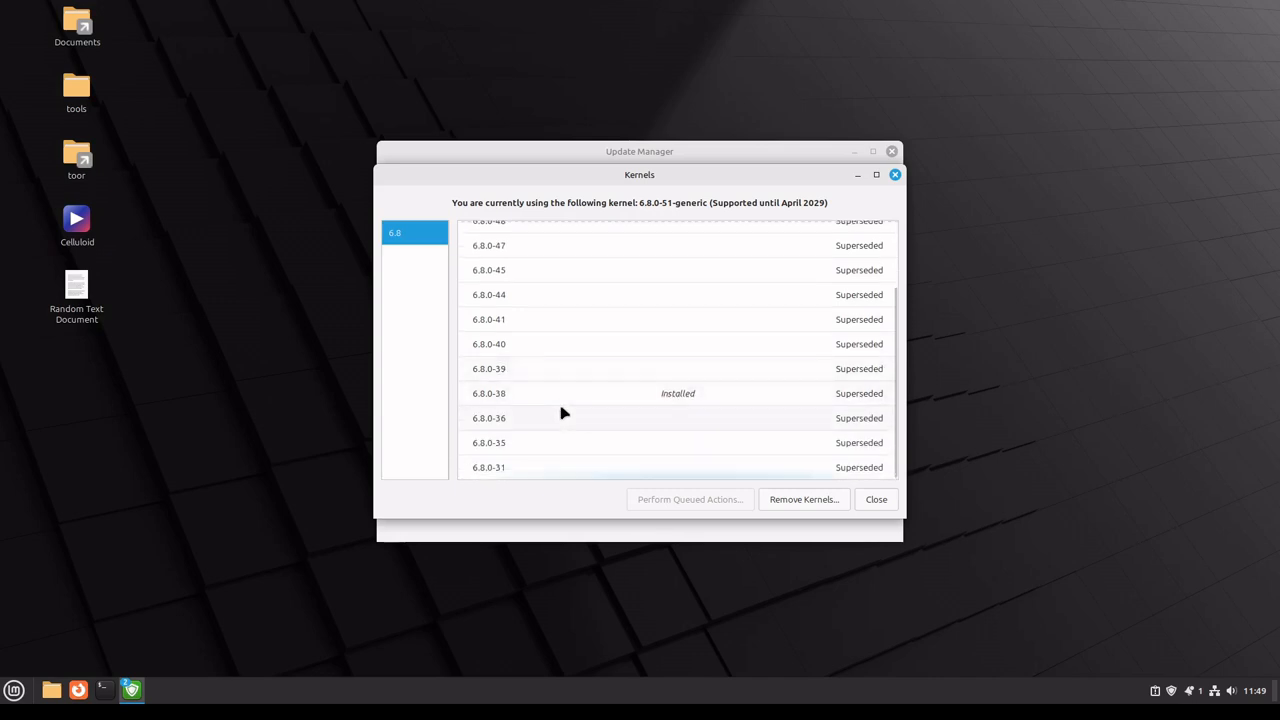
pyautogui.scroll(2, 540, 395)
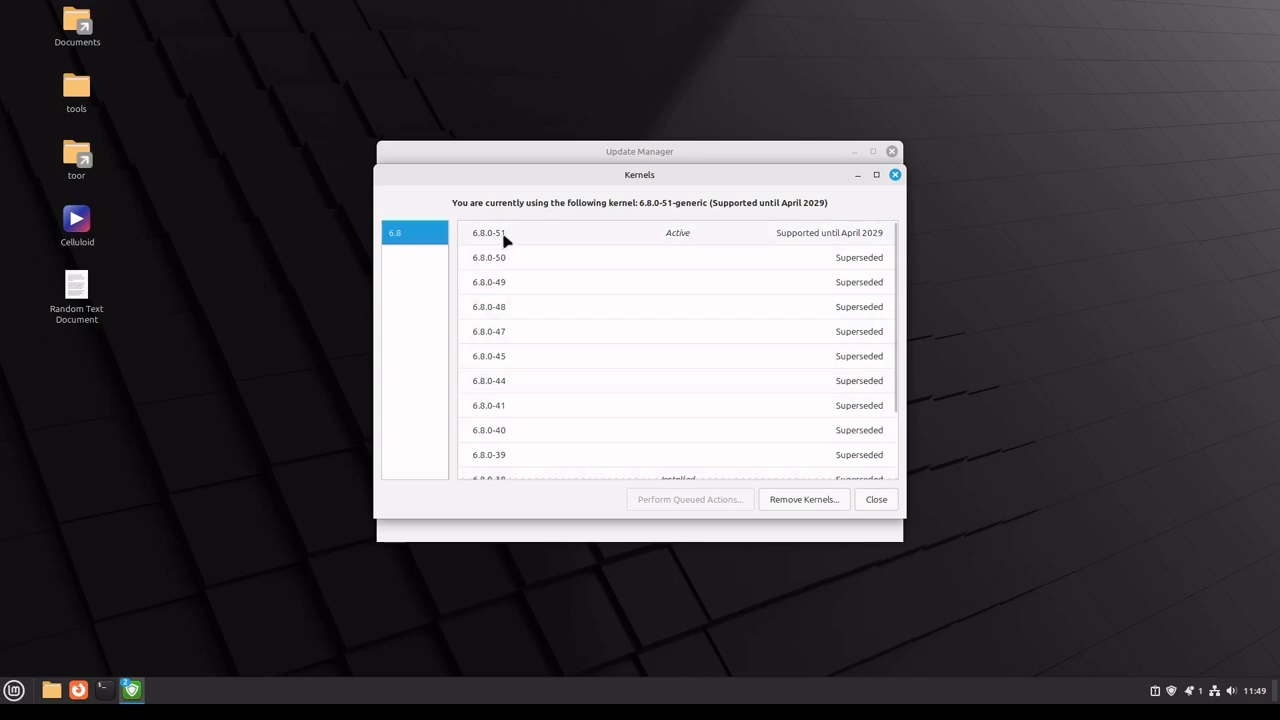
pyautogui.scroll(-2, 623, 410)
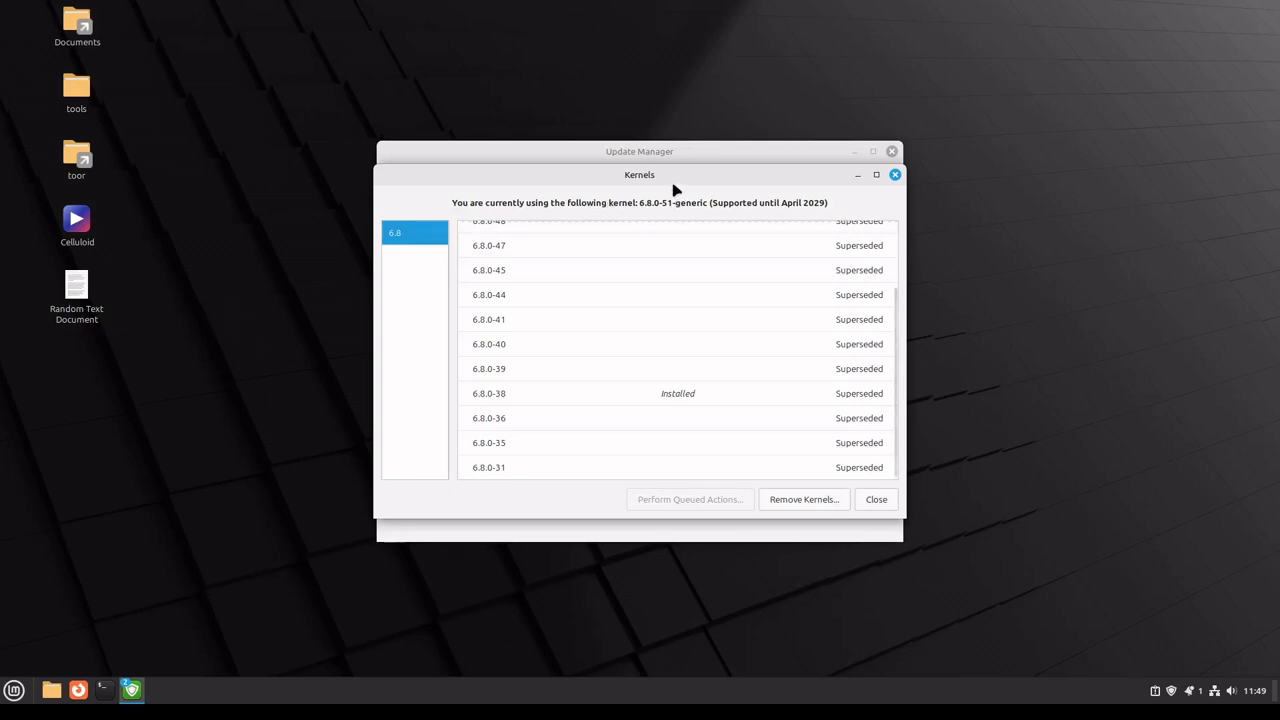
pyautogui.moveTo(669, 183); pyautogui.dragTo(524, 93)
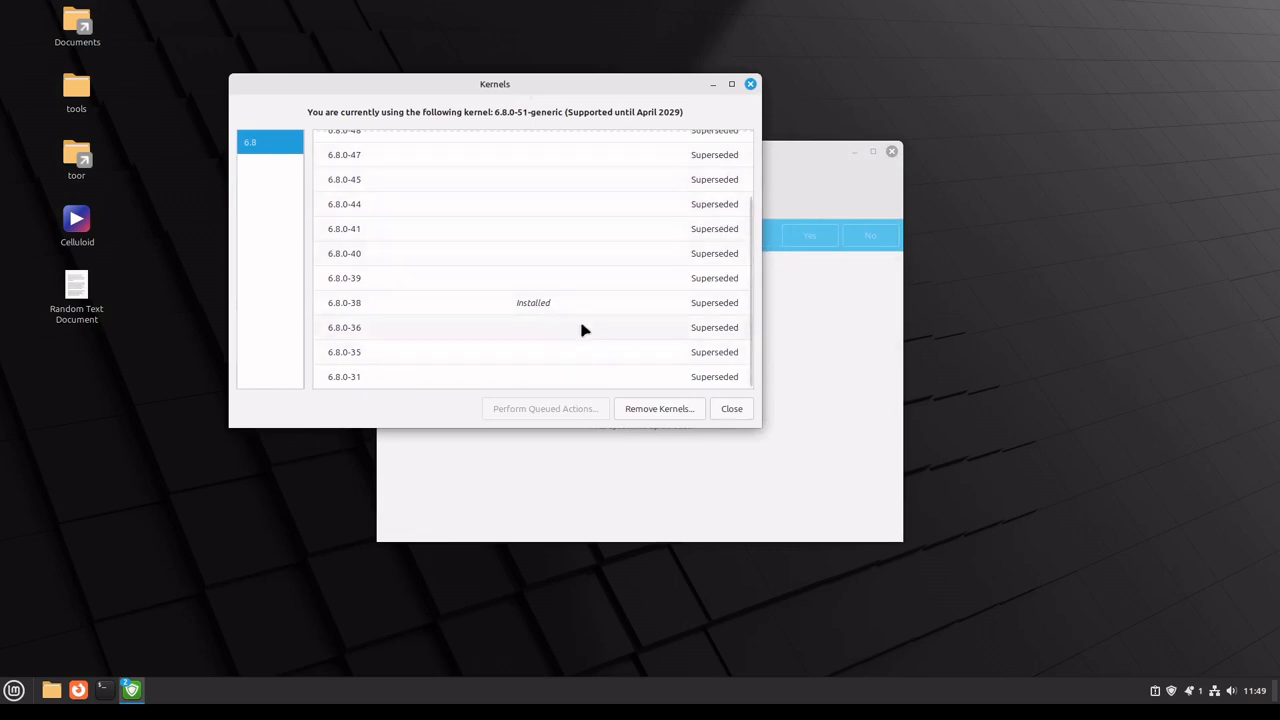
pyautogui.click(750, 85)
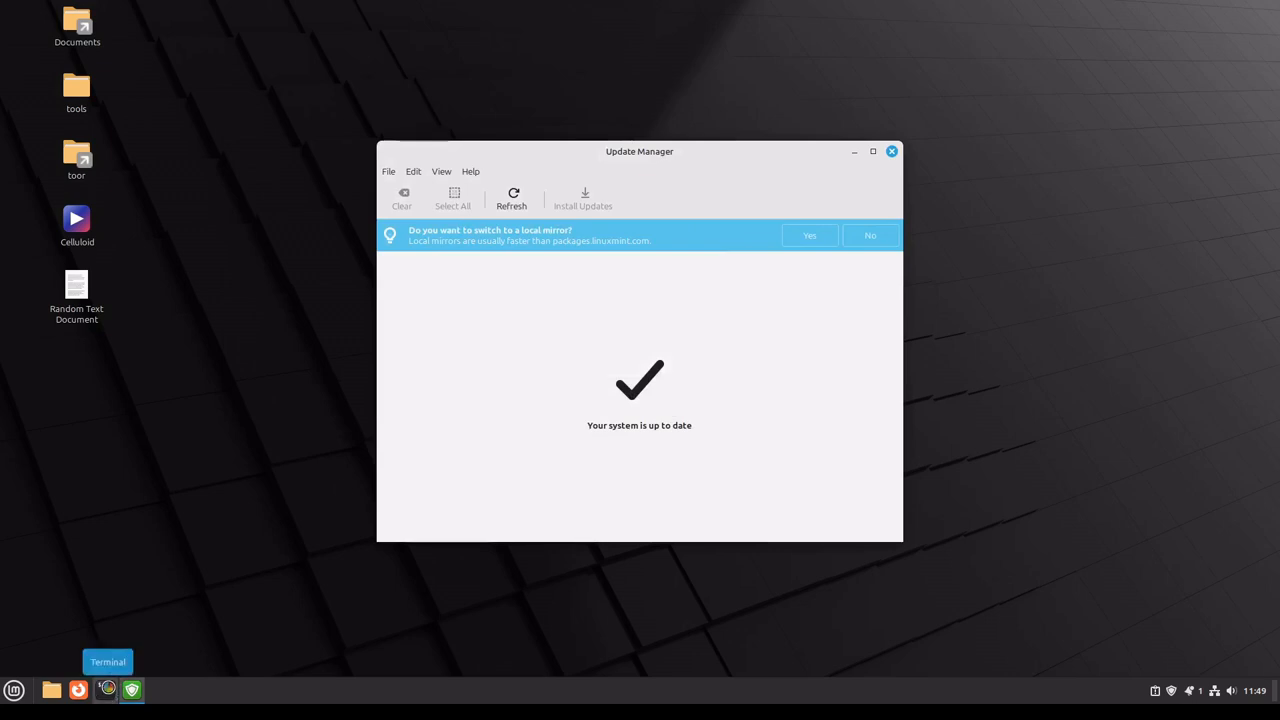
# Step: Switch to the Terminal and run sudo apt-get update, authenticating with the account password
pyautogui.click(102, 690)
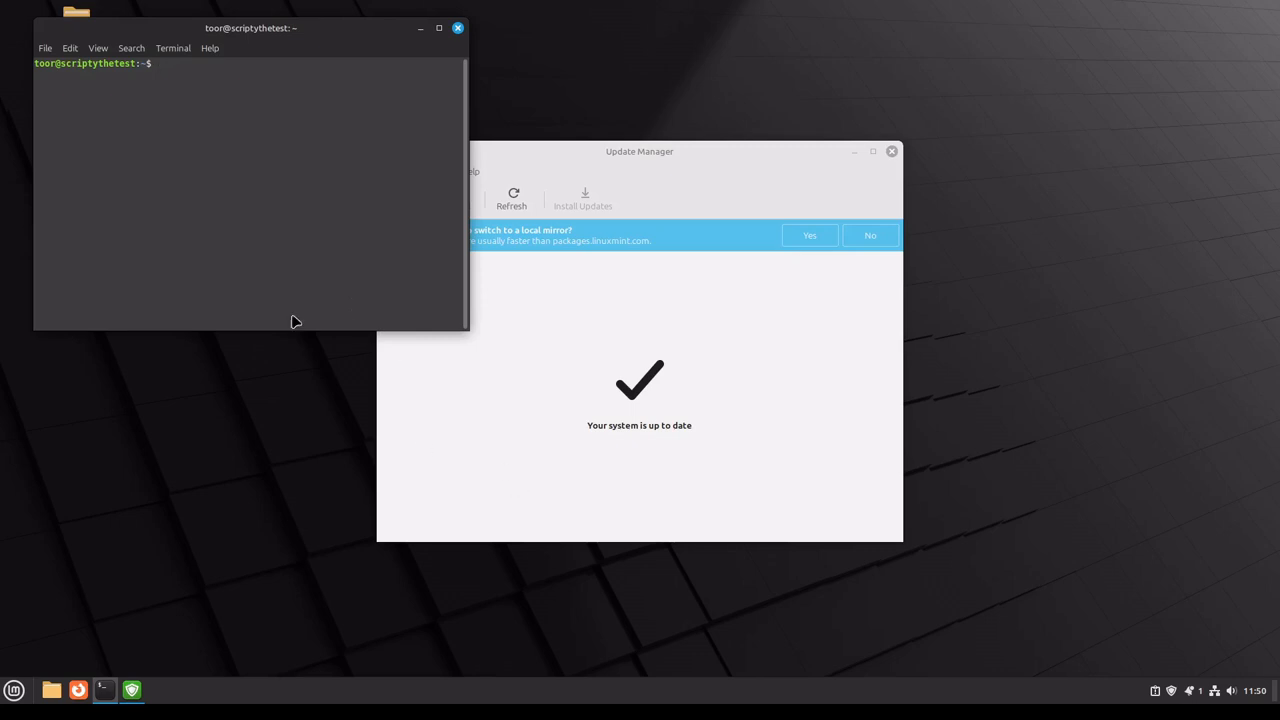
pyautogui.write('sudo apt-get update')
pyautogui.press('Return')
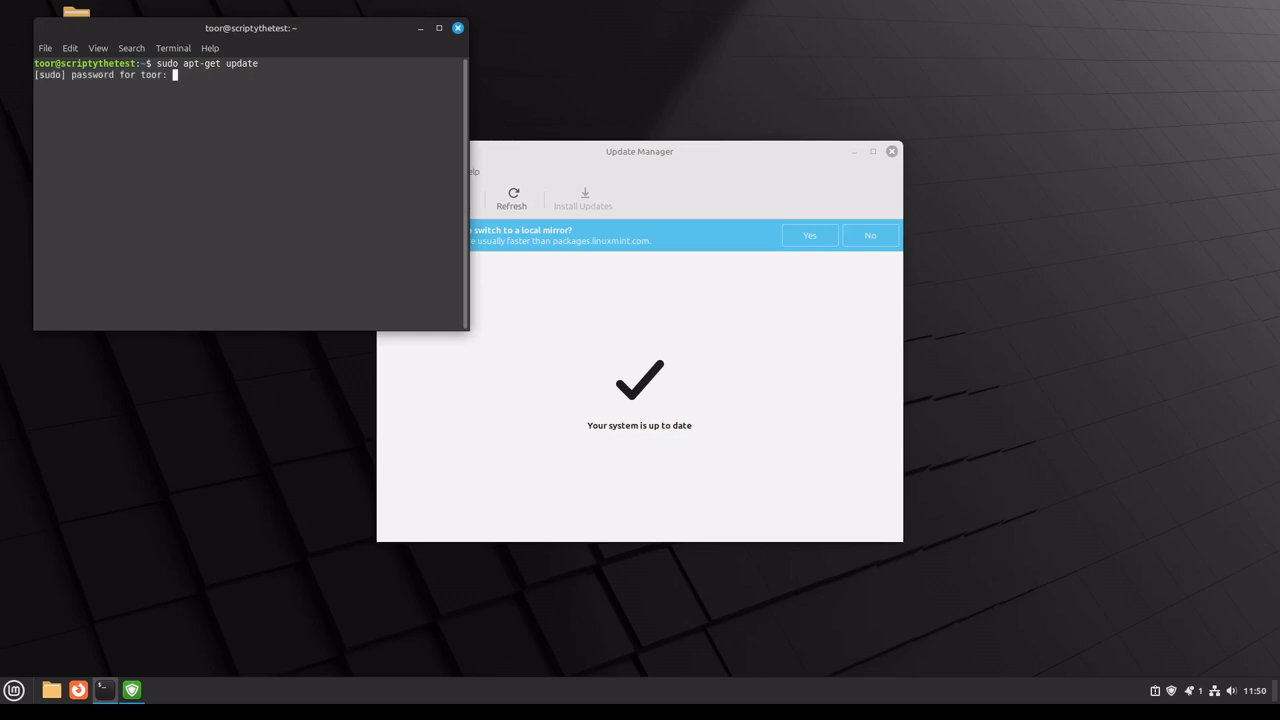
pyautogui.write('***********')
pyautogui.press('Return')
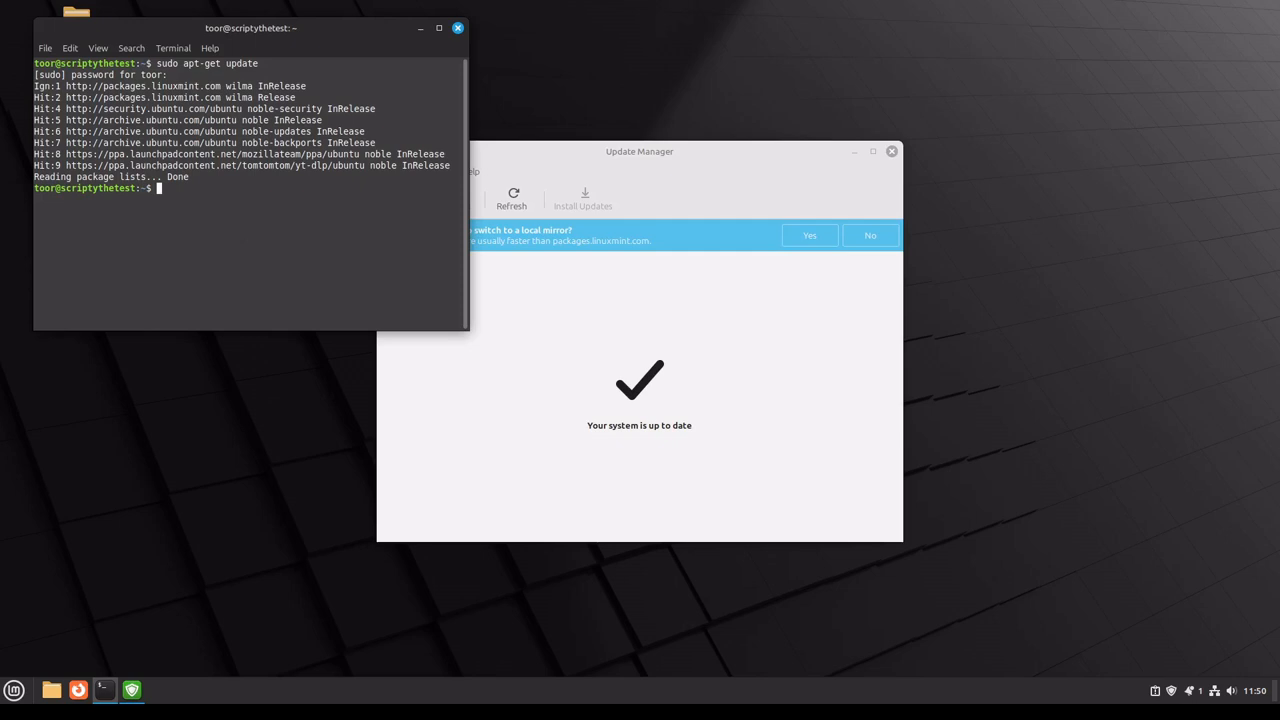
# Step: Run sudo apt-get upgrade in the terminal
pyautogui.press('Up')
pyautogui.press('BackSpace')
pyautogui.press('BackSpace')
pyautogui.press('BackSpace')
pyautogui.press('BackSpace')
pyautogui.write('grade')
pyautogui.press('Return')
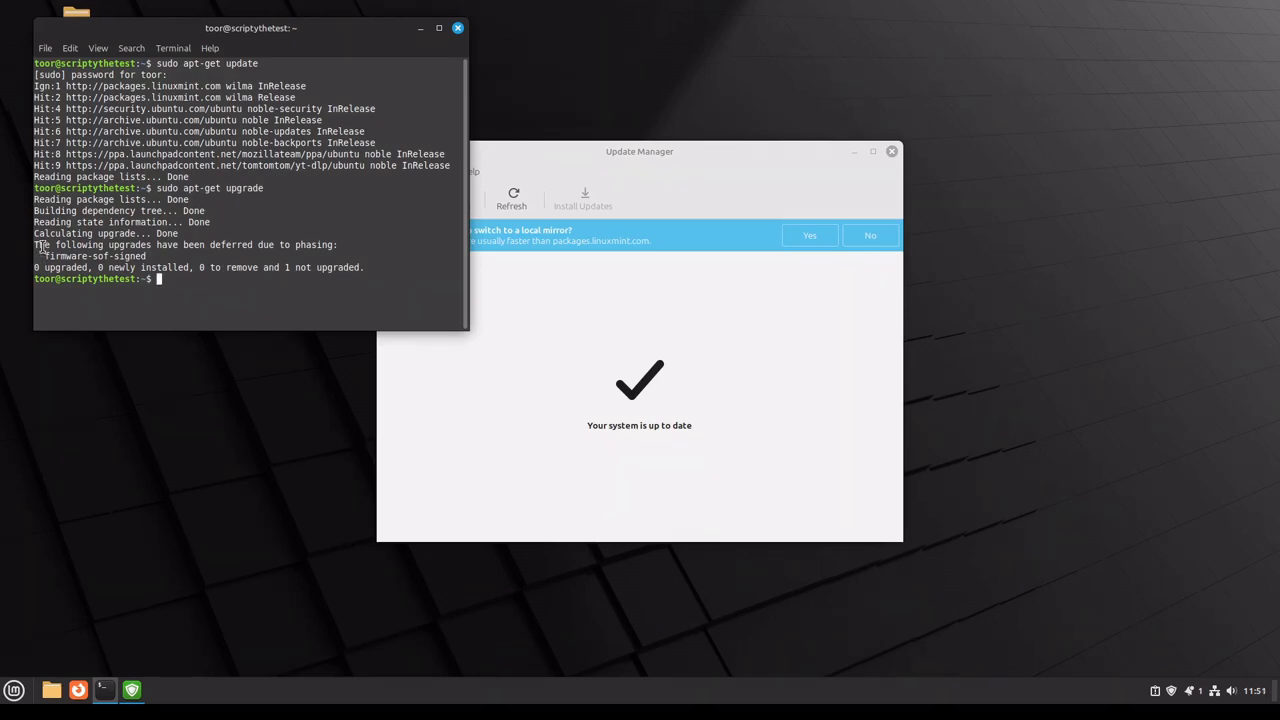
# Step: Highlight the lines about upgrades deferred due to phasing and the firmware-sof-signed package in the terminal output
pyautogui.moveTo(36, 244); pyautogui.dragTo(214, 264)
pyautogui.click(426, 260)
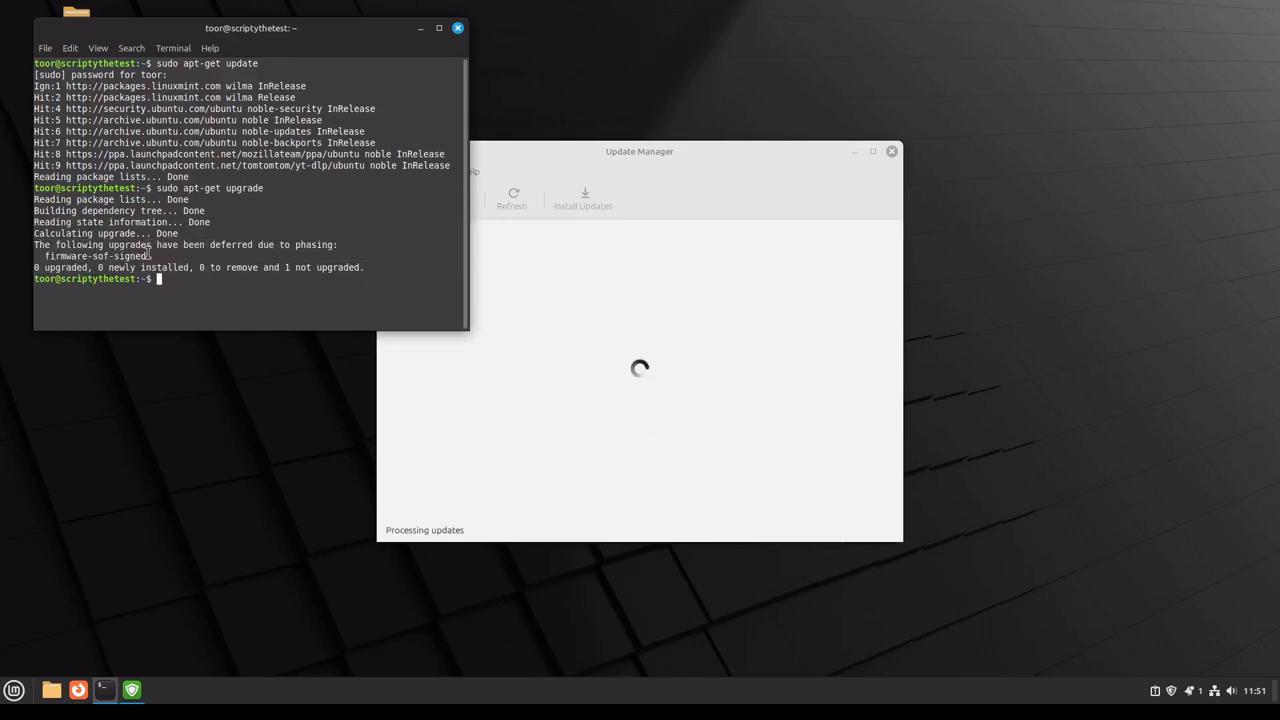
pyautogui.moveTo(148, 255); pyautogui.dragTo(33, 243)
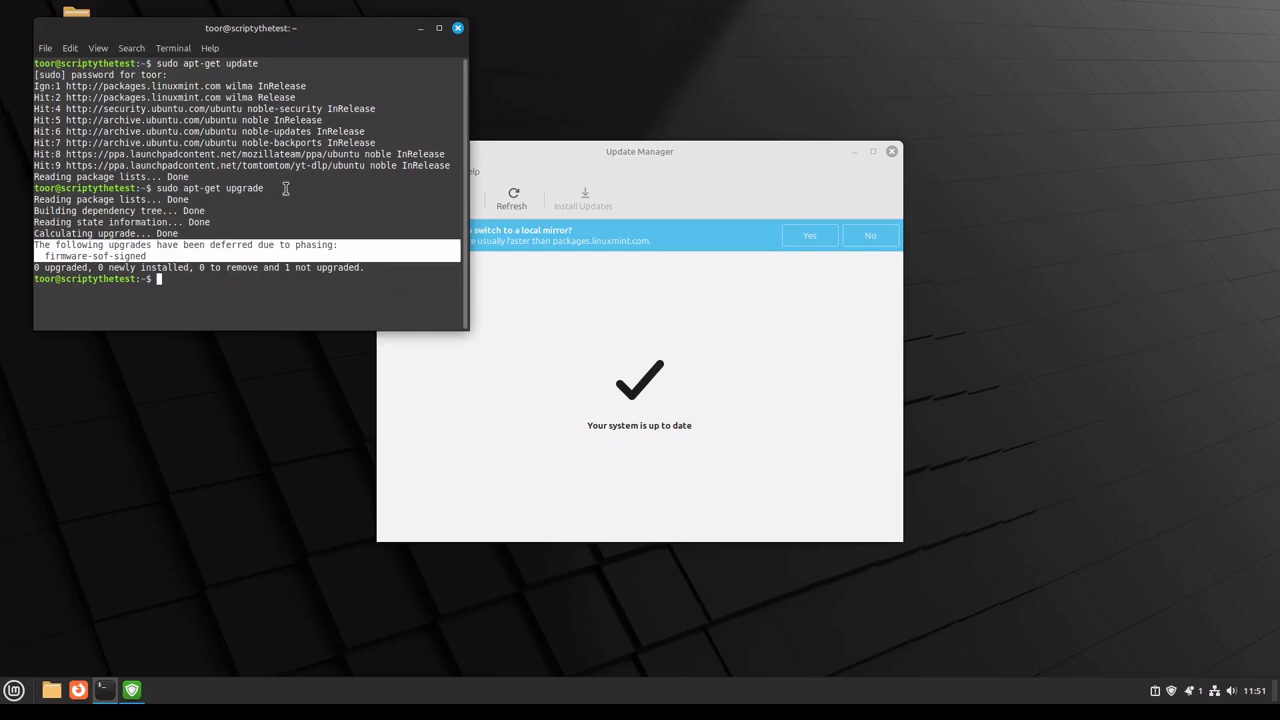
pyautogui.click(198, 247)
pyautogui.moveTo(167, 256); pyautogui.dragTo(44, 256)
pyautogui.click(224, 259)
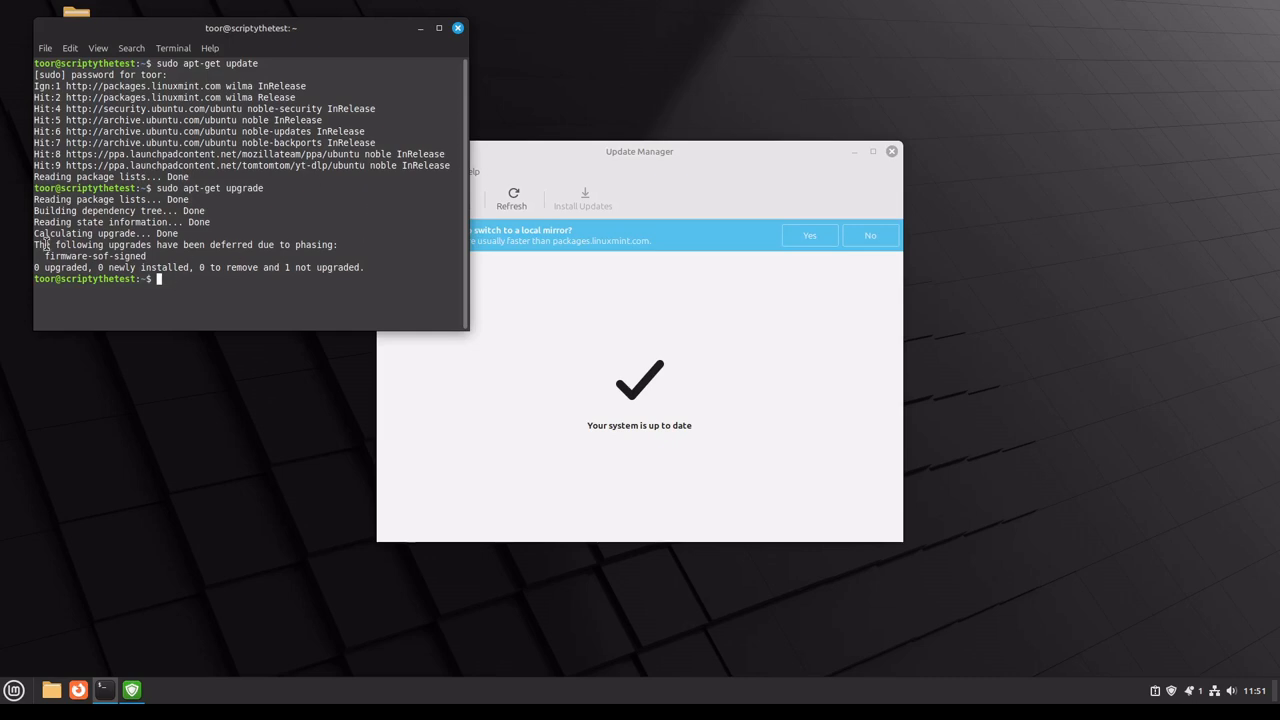
pyautogui.moveTo(47, 256); pyautogui.dragTo(165, 260)
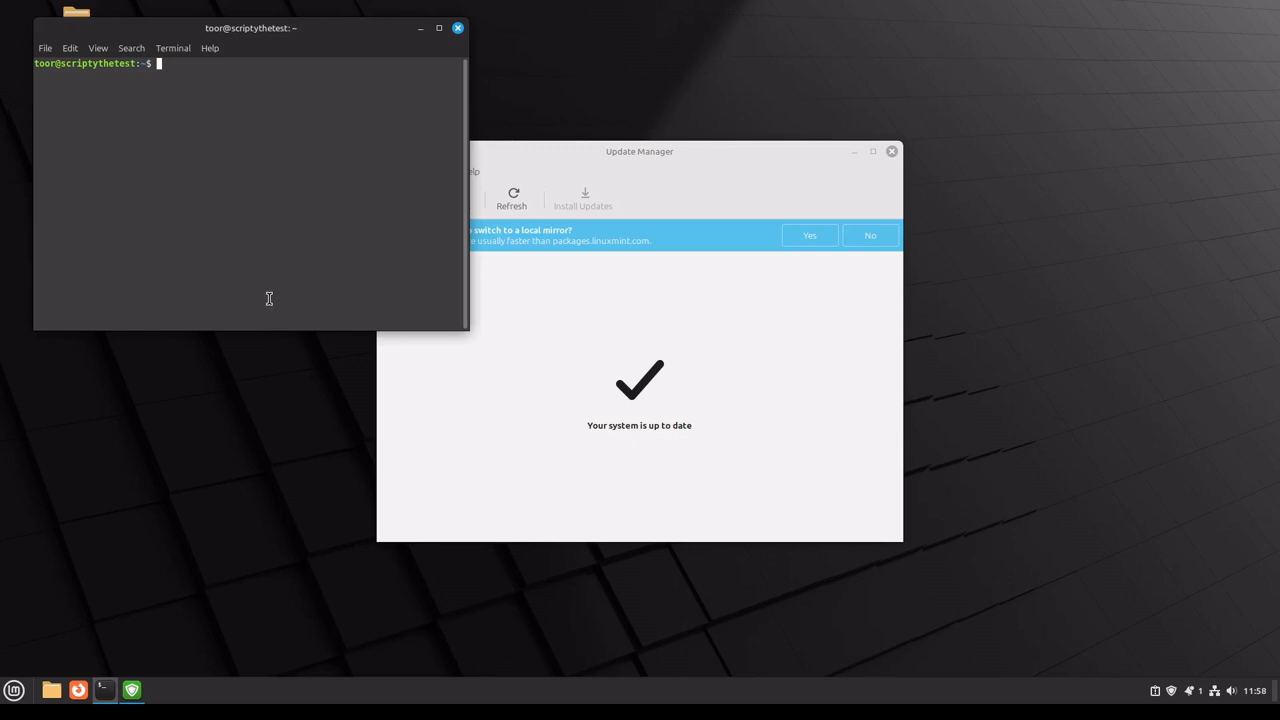
# Step: Run sudo apt-get clean in the terminal and highlight the command
pyautogui.write('sudo apt-get clean')
pyautogui.press('Return')
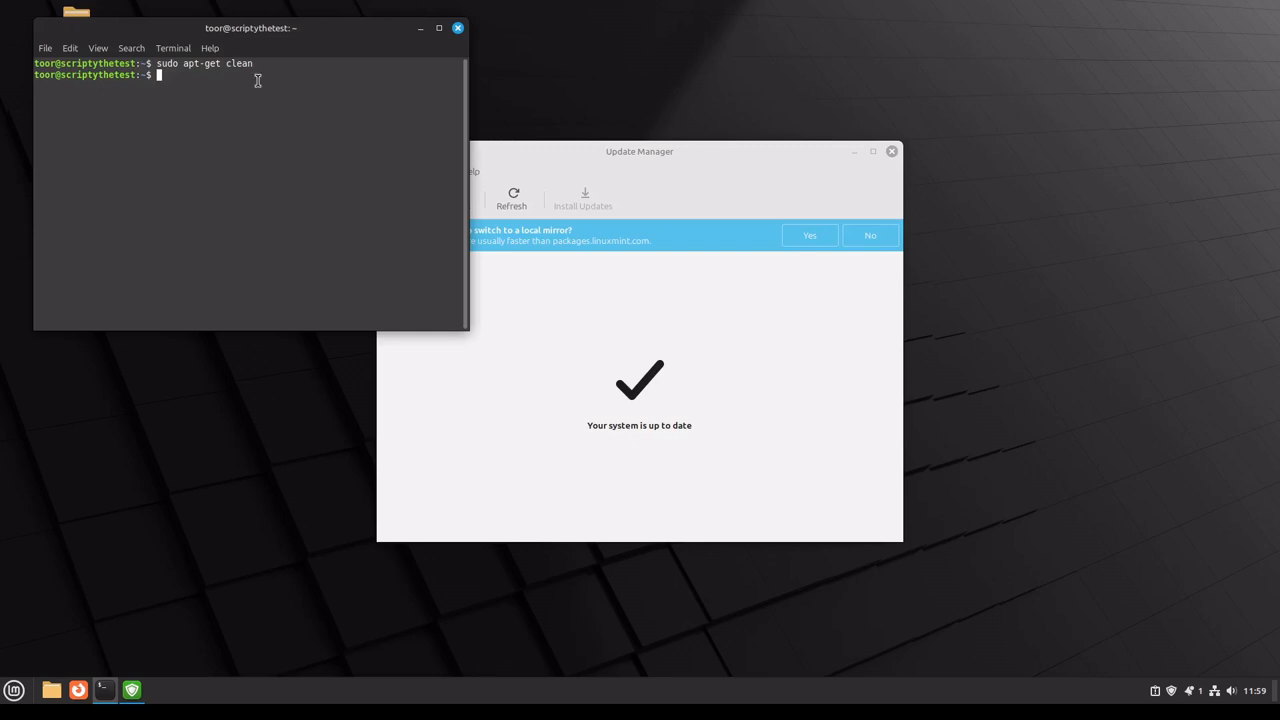
pyautogui.moveTo(271, 63); pyautogui.dragTo(158, 66)
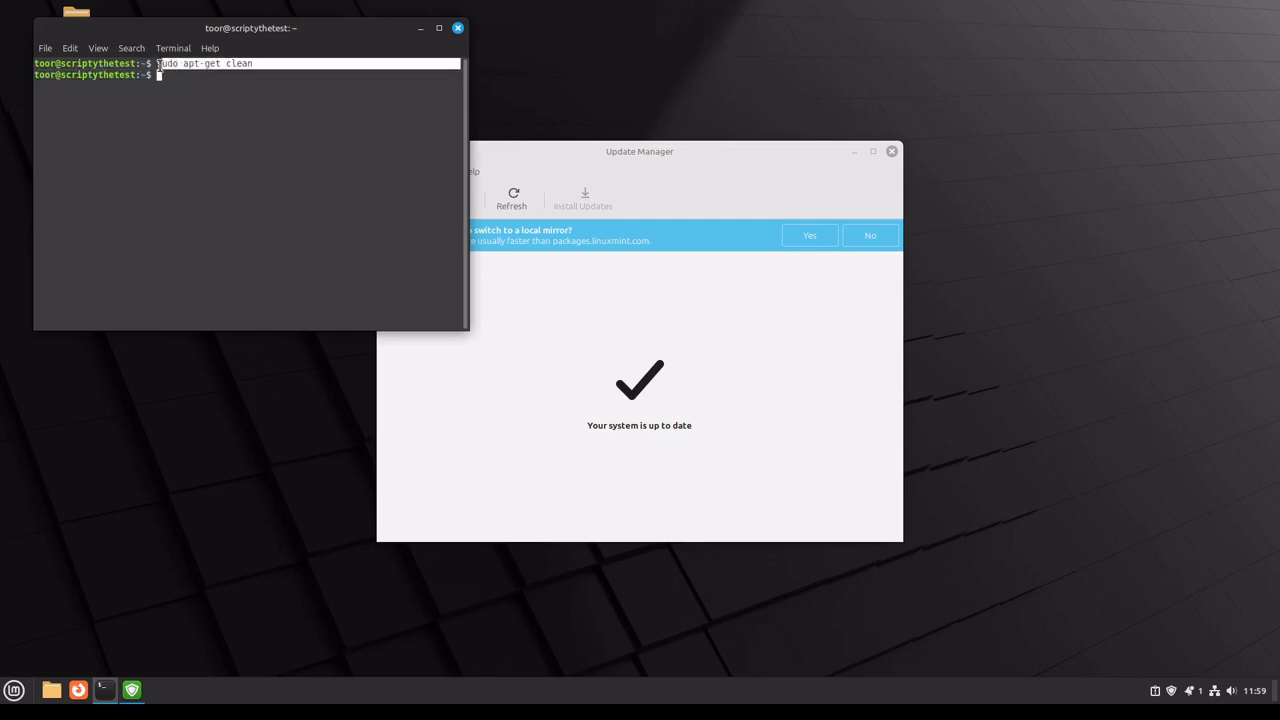
pyautogui.click(196, 121)
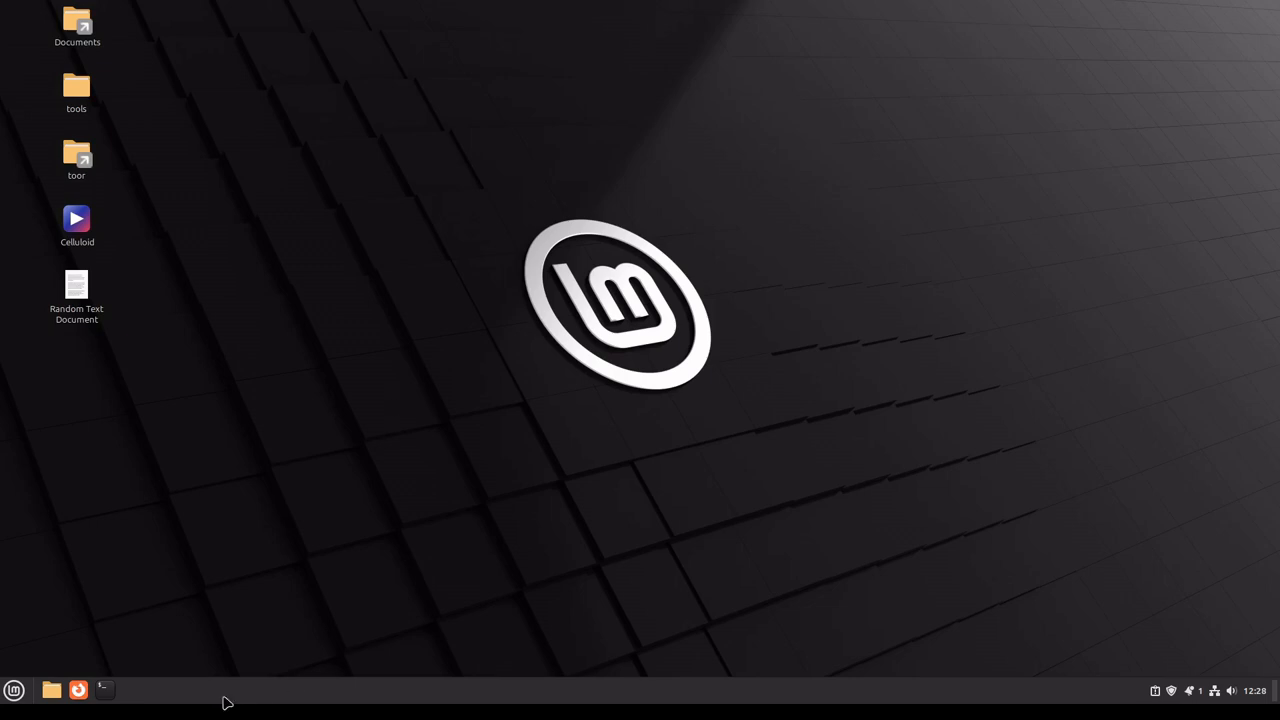
# Step: Find and launch the Keyboard settings and show the keyboard shortcuts
pyautogui.click(14, 690)
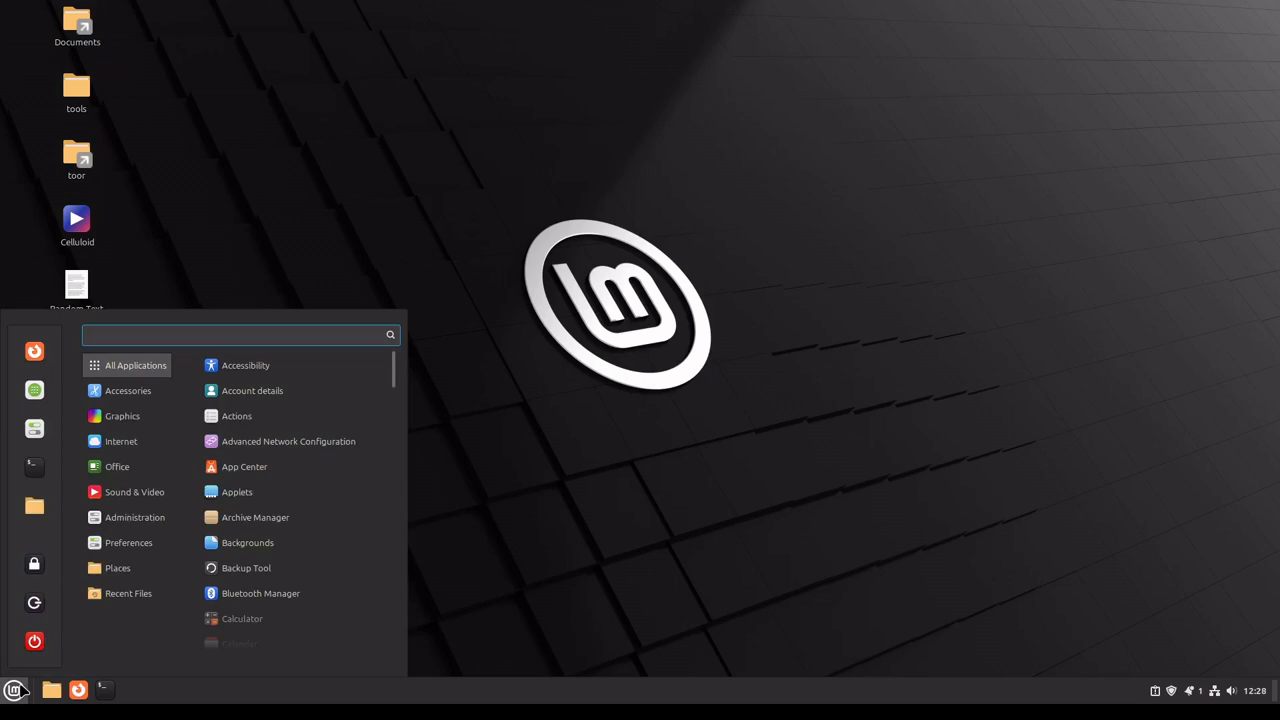
pyautogui.write('keybl')
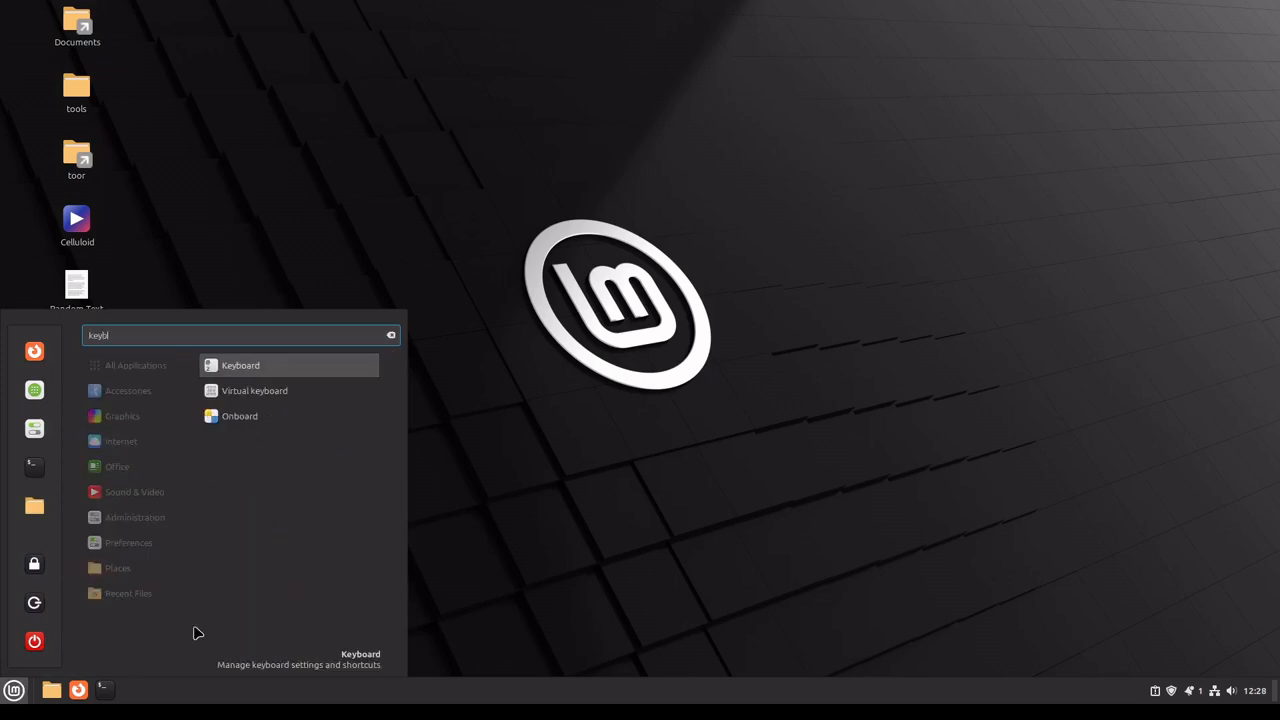
pyautogui.click(243, 367)
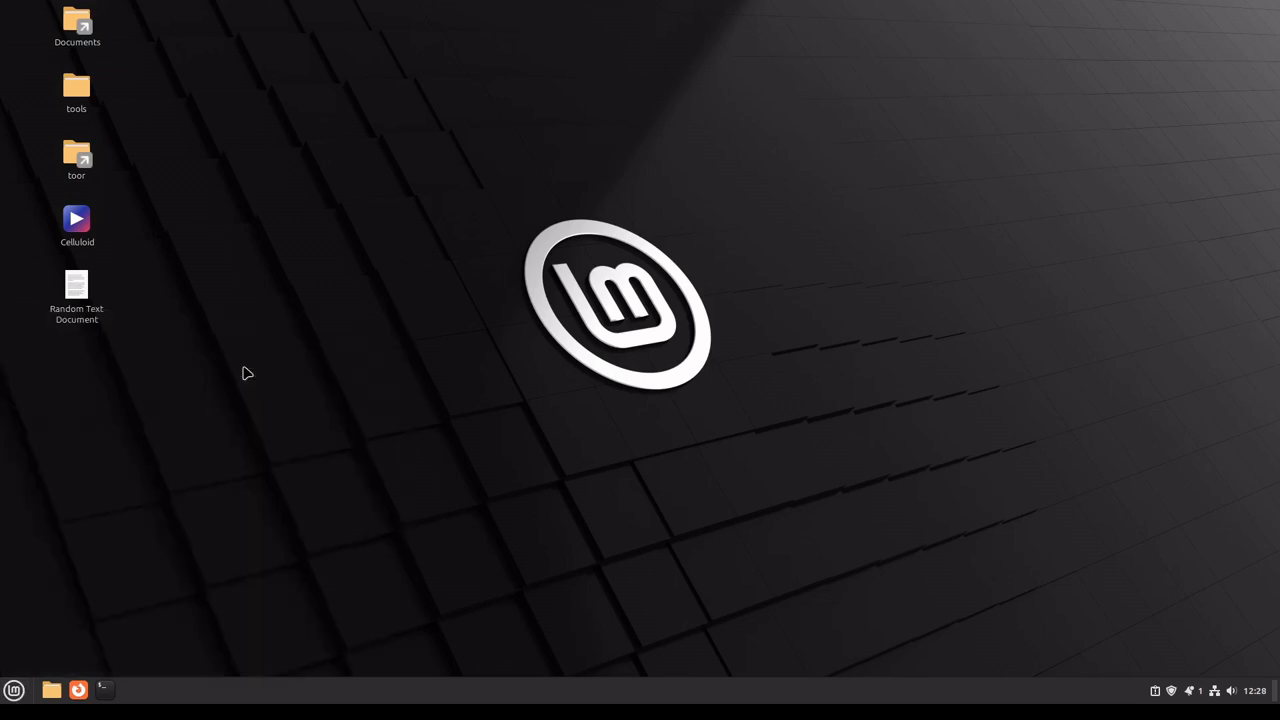
pyautogui.click(620, 172)
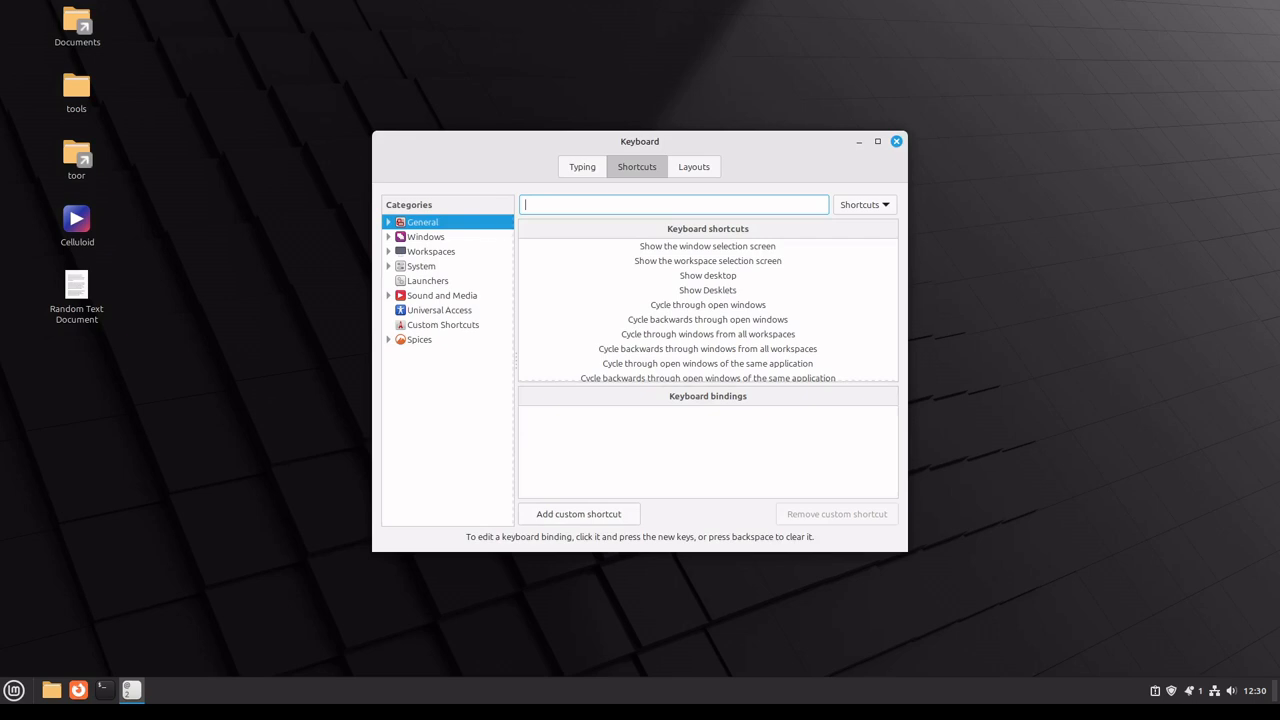
# Step: Expand the Sound and Media shortcut category and inspect the key bindings of Volume mute
pyautogui.click(406, 298)
pyautogui.click(390, 297)
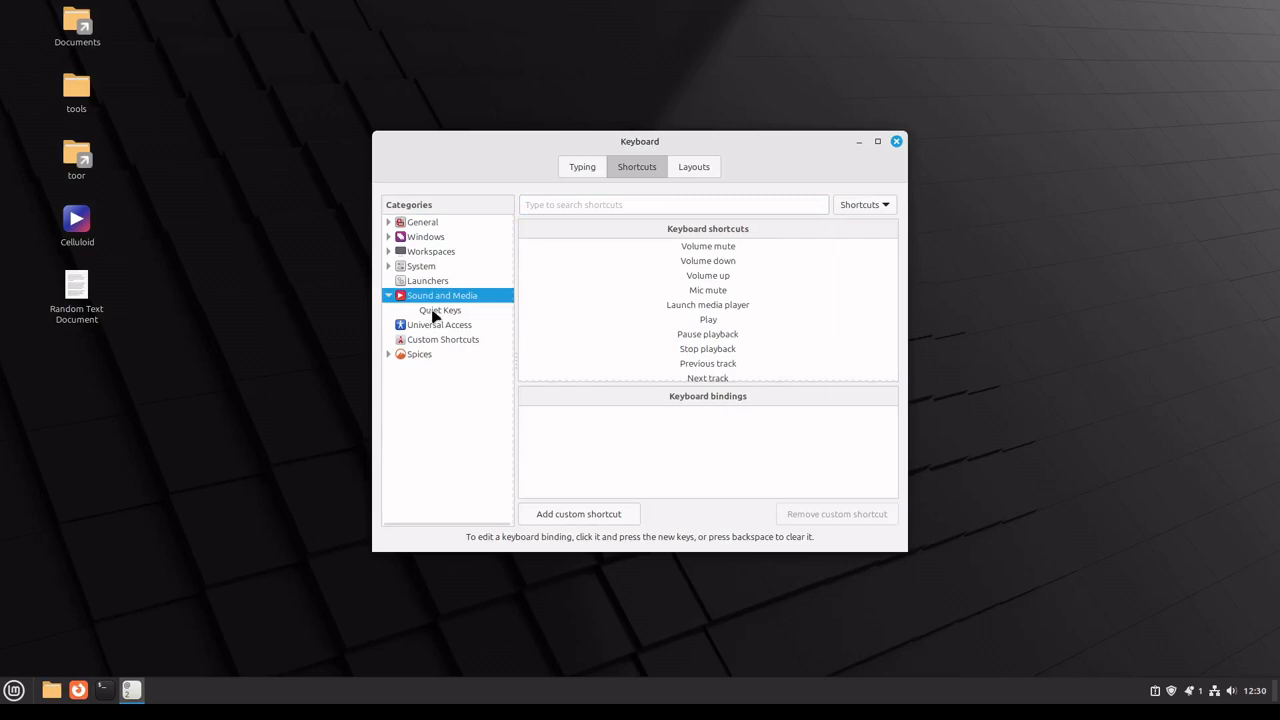
pyautogui.click(728, 249)
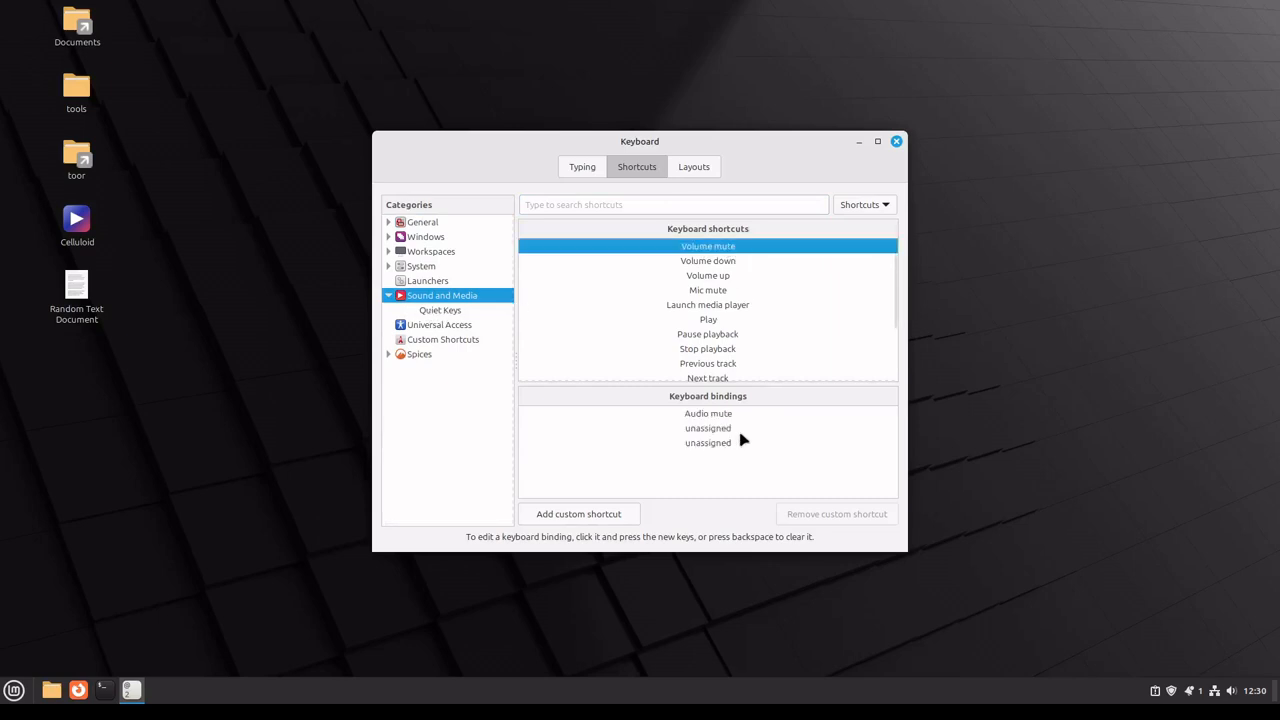
pyautogui.click(711, 419)
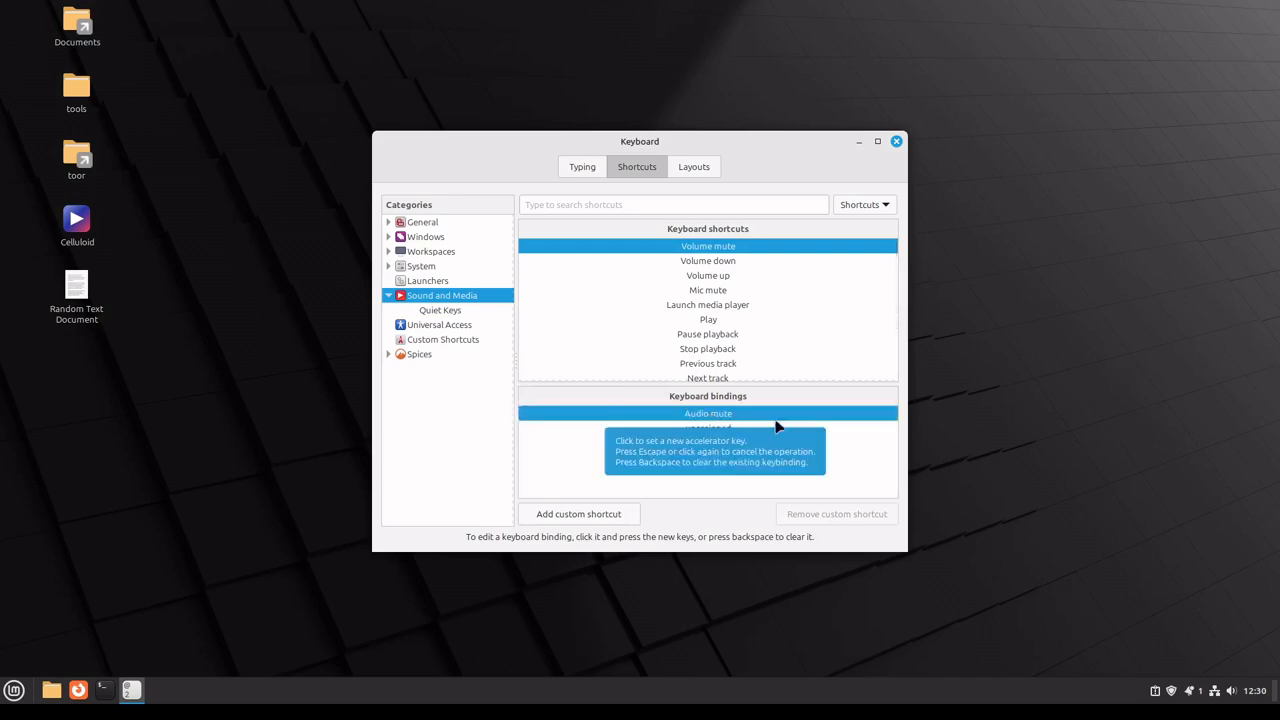
# Step: Look at the form for adding a custom shortcut, and inspect the key bindings of the three Quiet Keys volume shortcuts
pyautogui.click(610, 516)
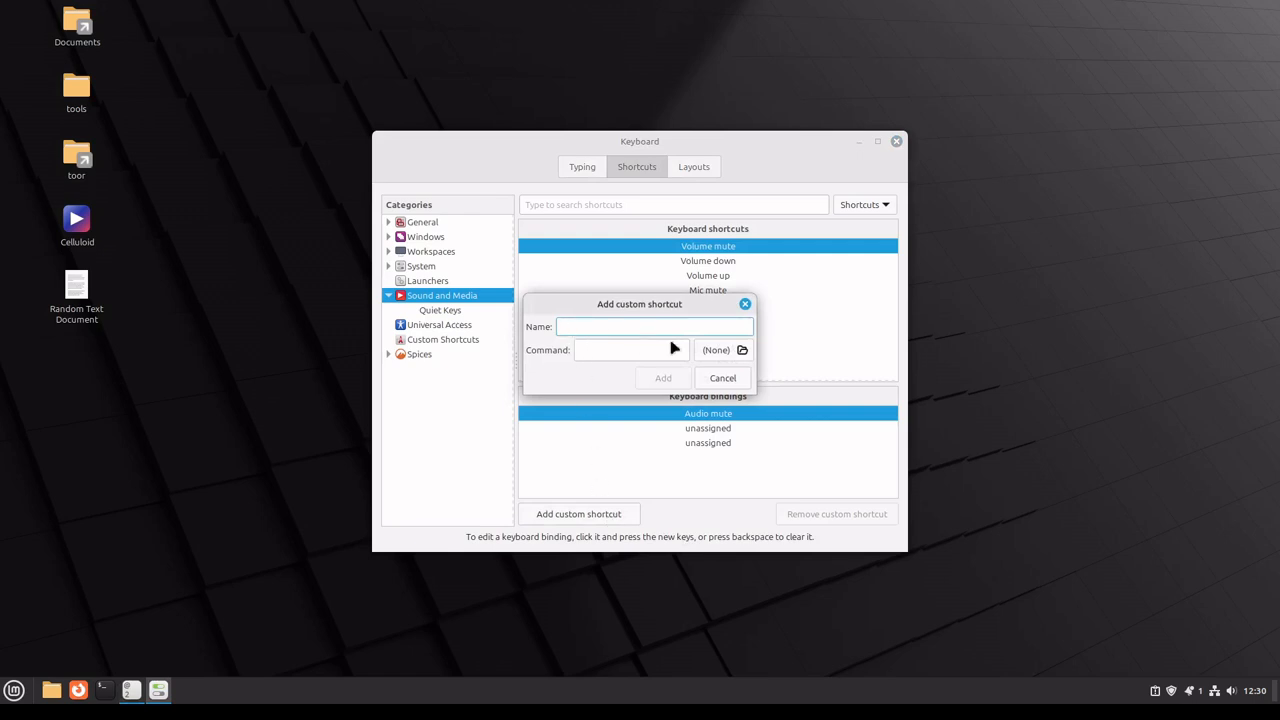
pyautogui.click(723, 379)
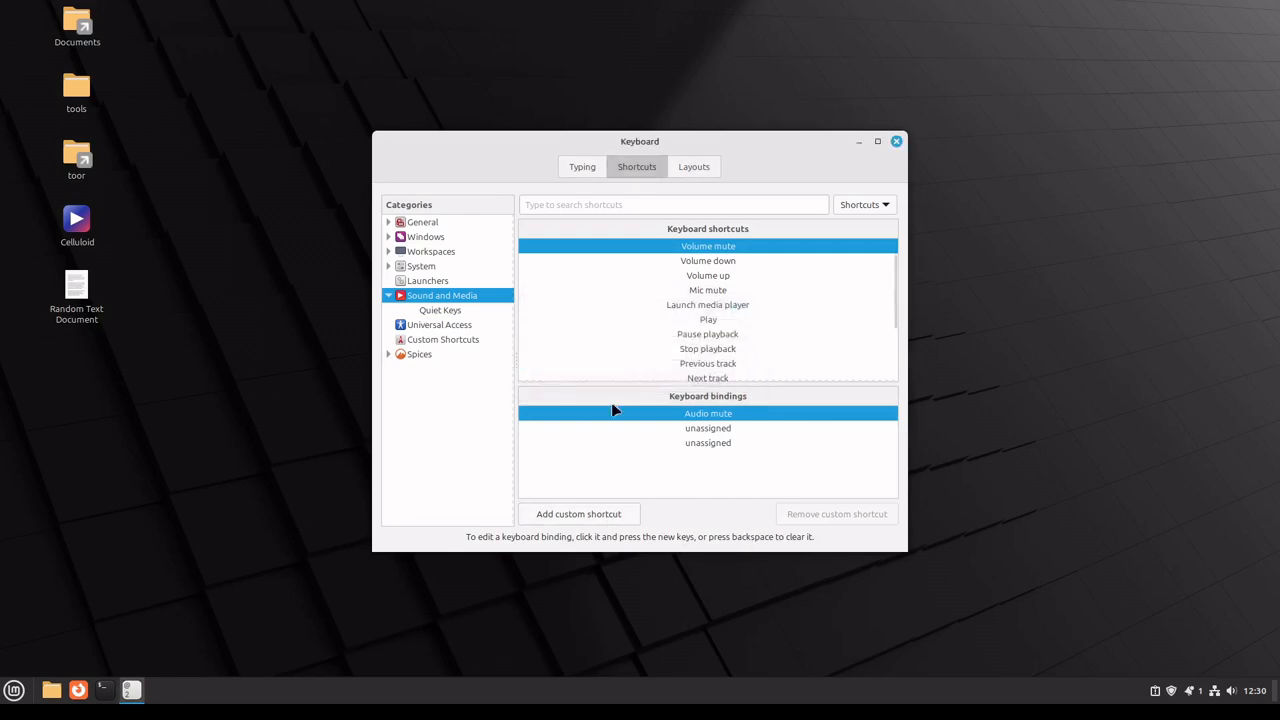
pyautogui.click(434, 312)
pyautogui.click(720, 250)
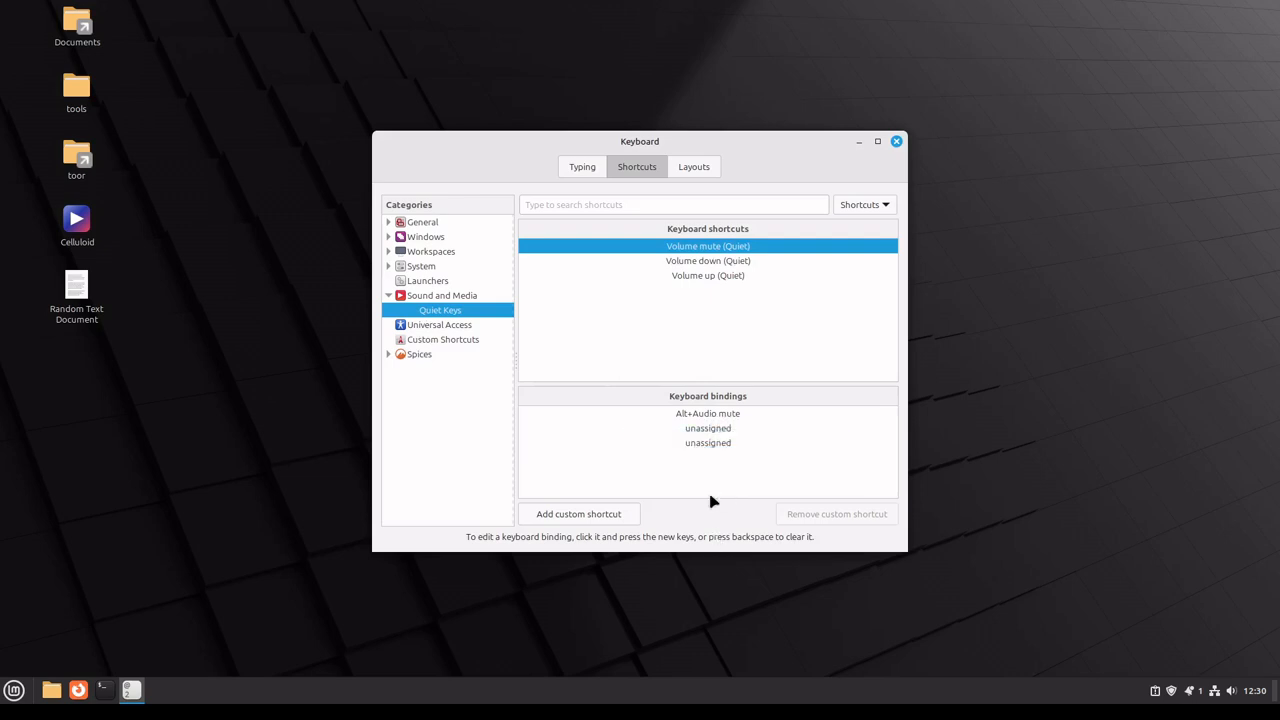
pyautogui.click(726, 262)
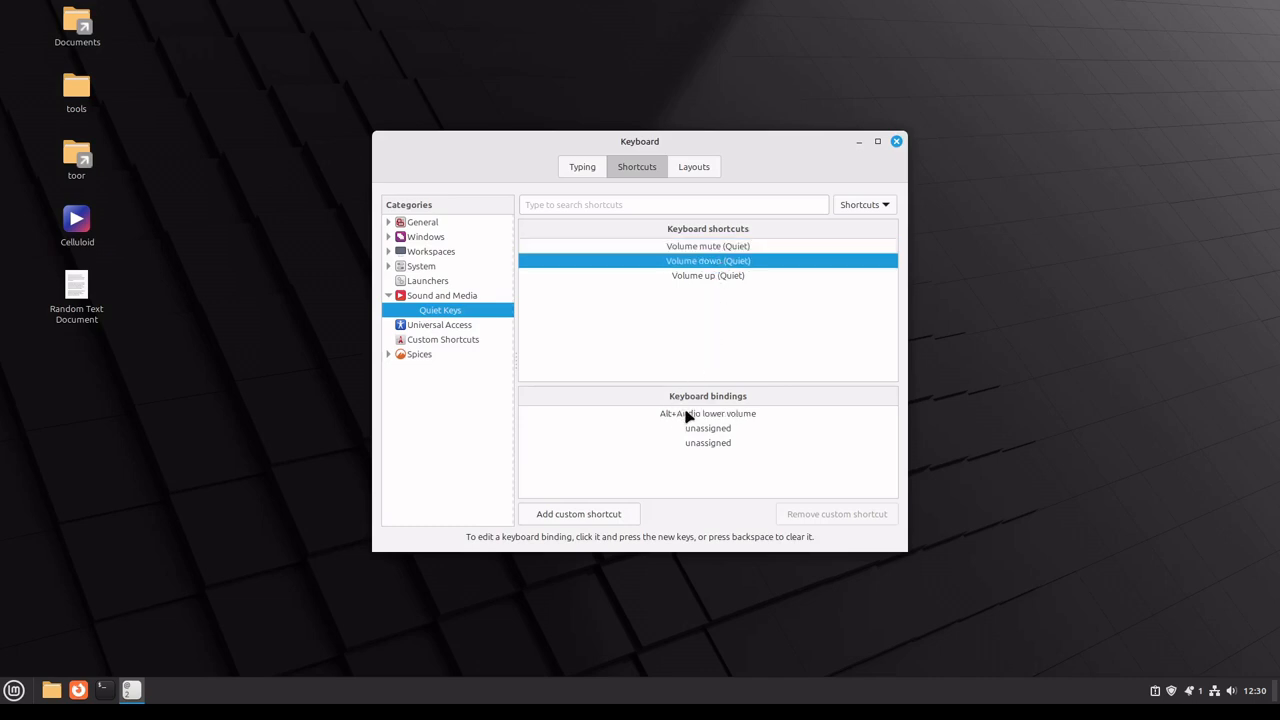
pyautogui.click(701, 276)
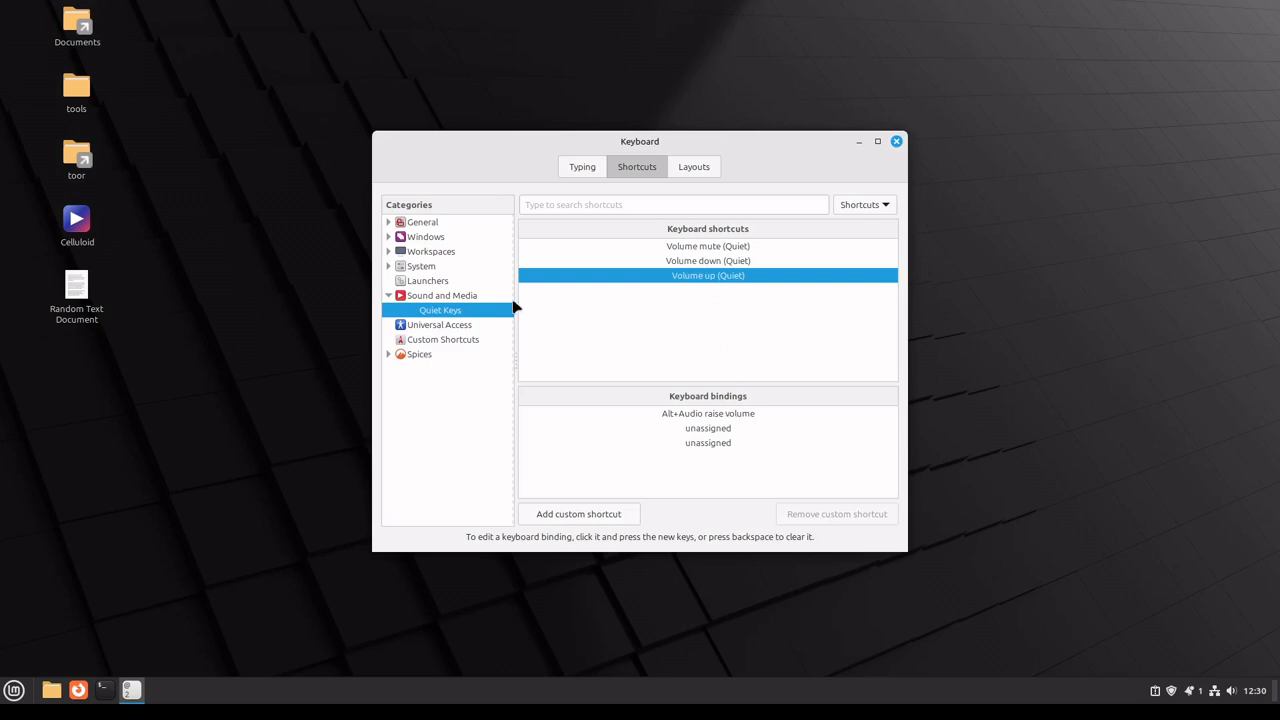
# Step: Inspect the Home folder key binding under Launchers, test the Super+E shortcut on the desktop and close the resulting file manager window
pyautogui.click(410, 282)
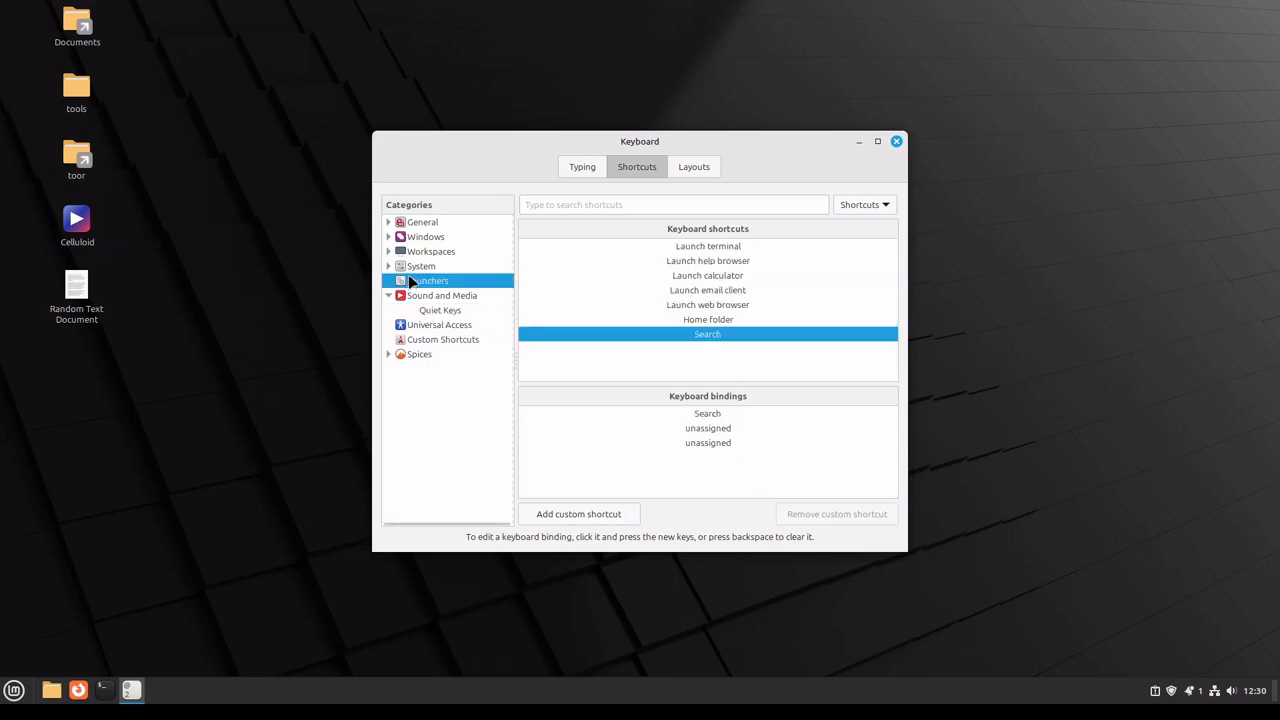
pyautogui.click(640, 321)
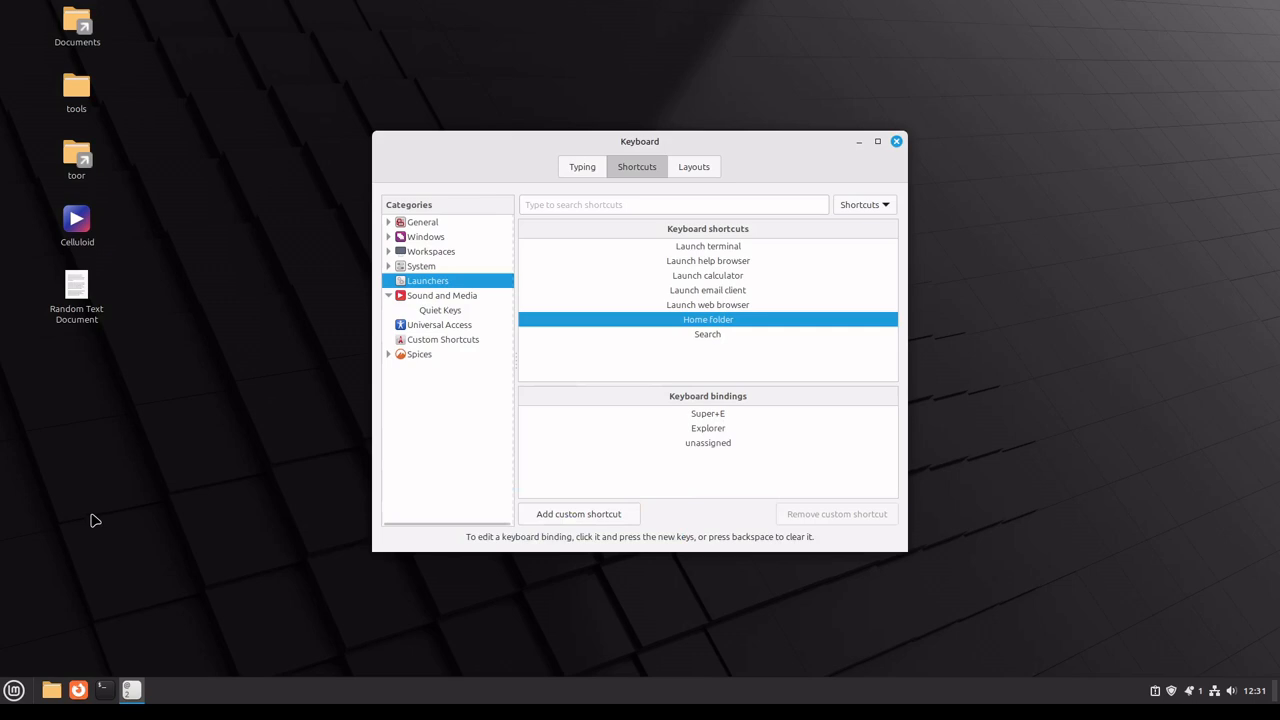
pyautogui.click(157, 532)
pyautogui.press('super+e')
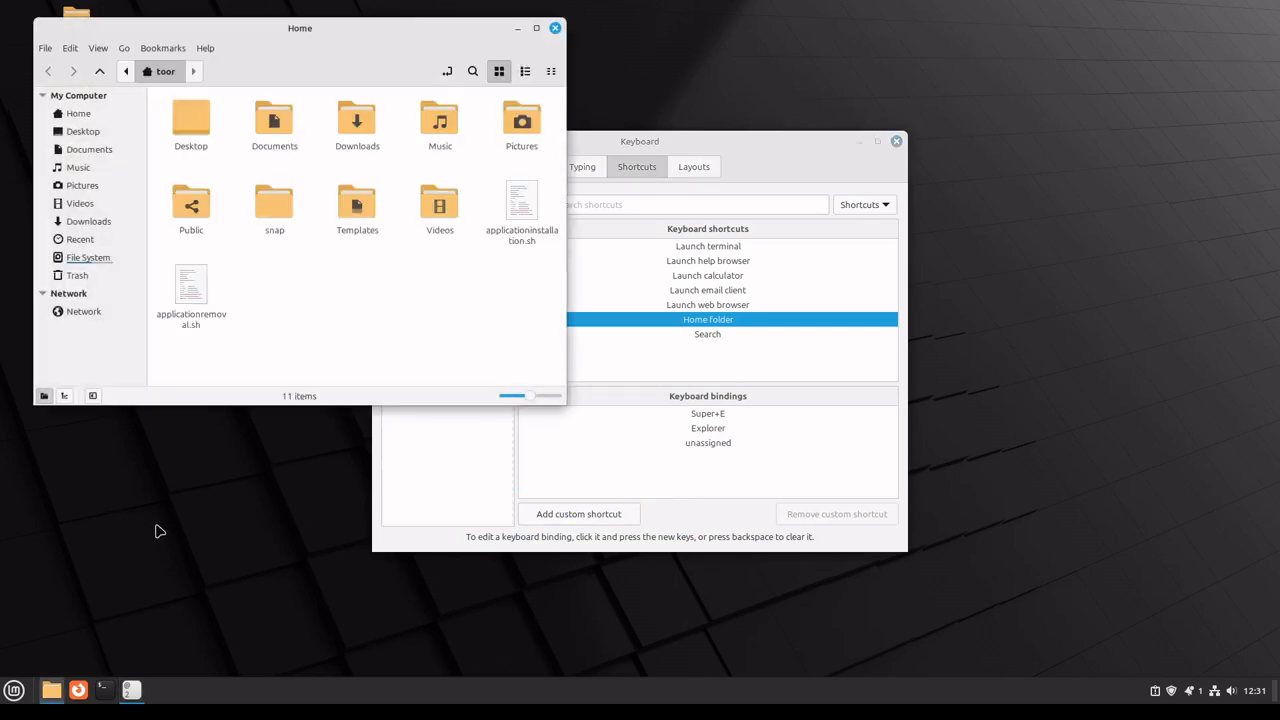
pyautogui.press('super')
pyautogui.press('super')
pyautogui.click(555, 28)
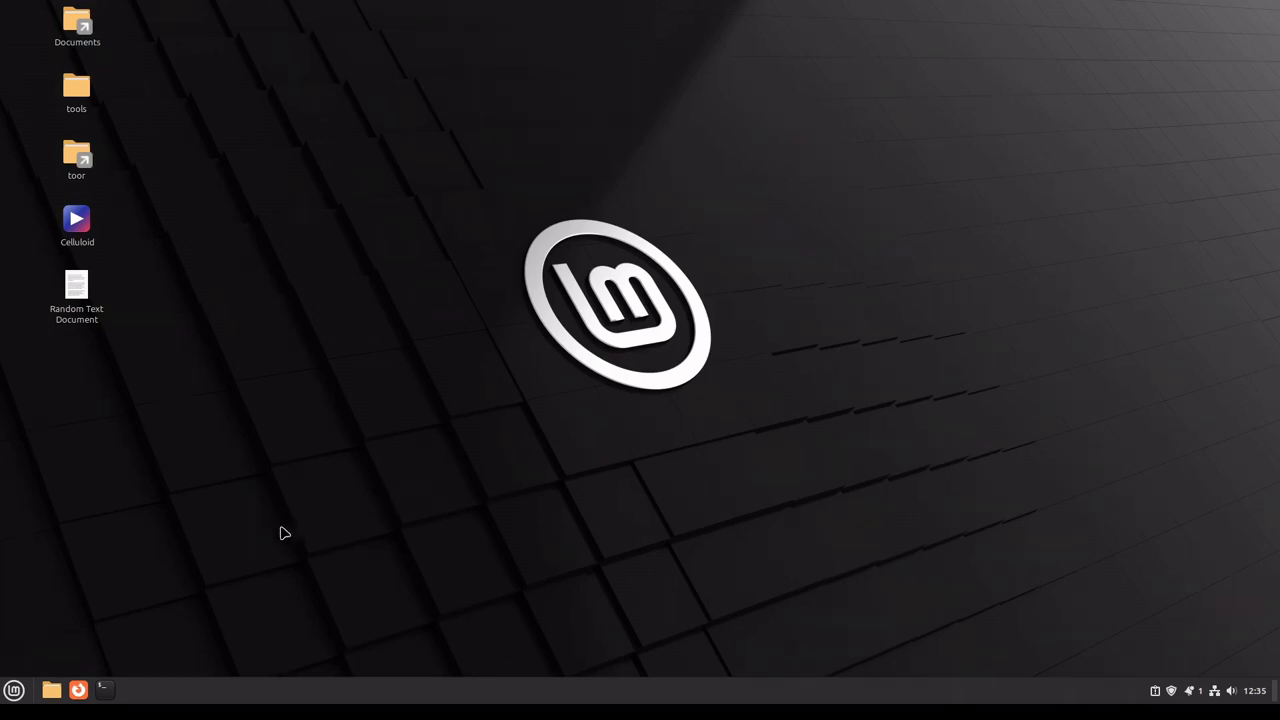
# Step: Find and launch Timeshift, authenticating with the account password
pyautogui.click(14, 689)
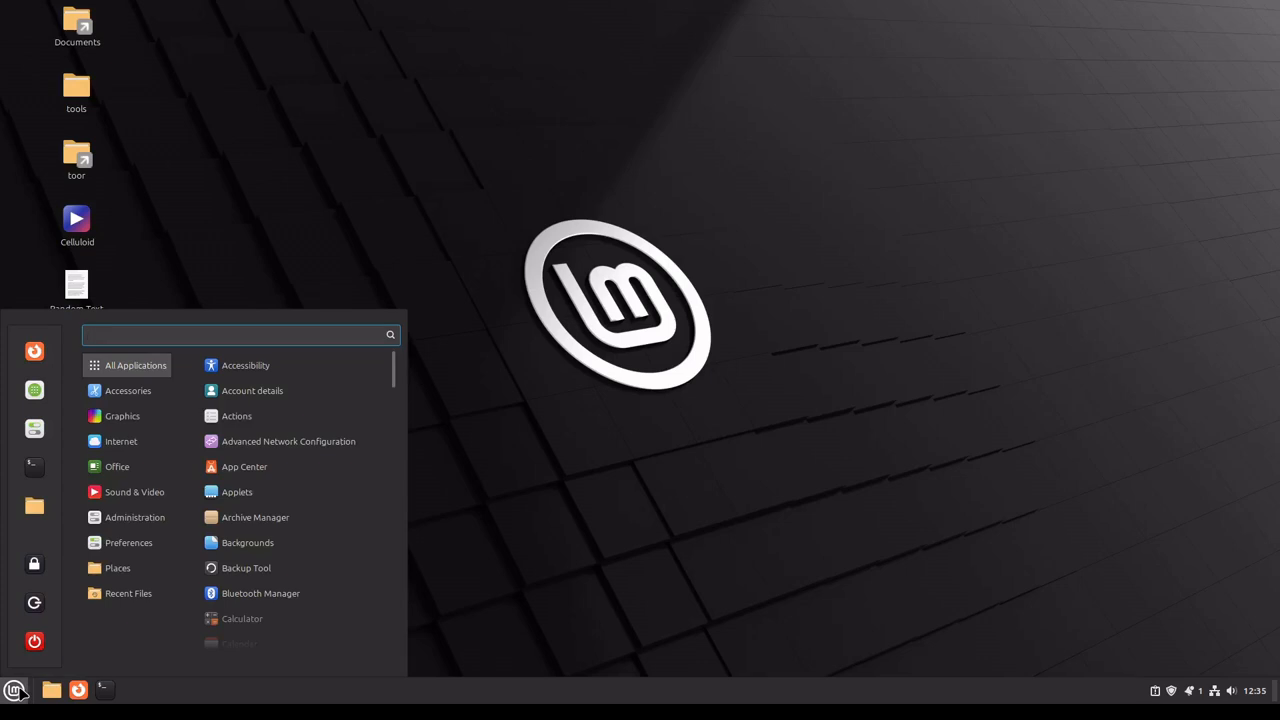
pyautogui.write('time')
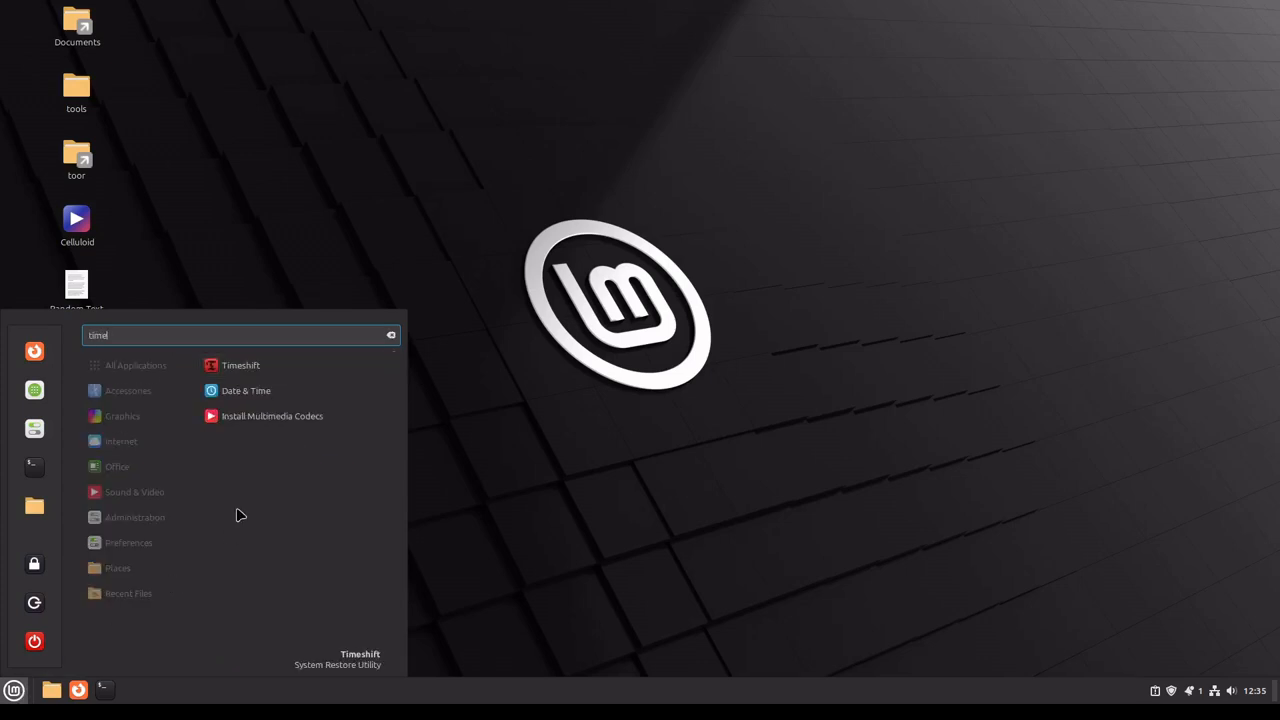
pyautogui.click(241, 367)
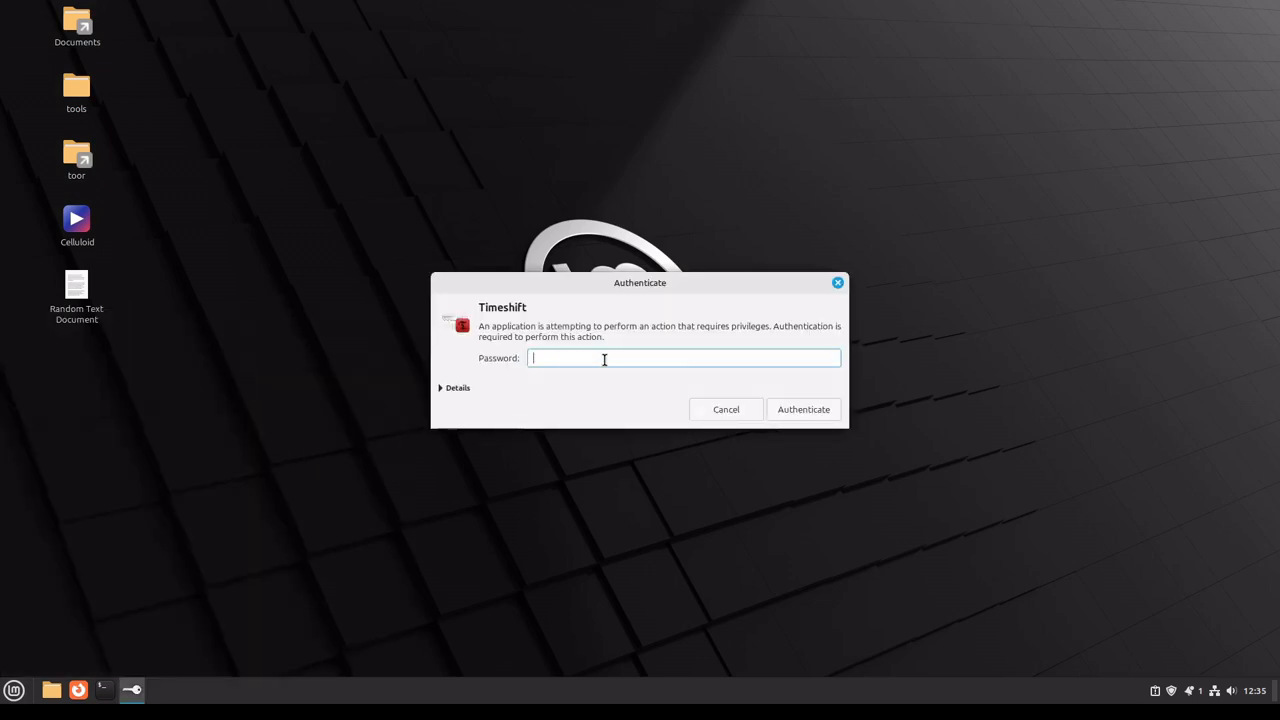
pyautogui.write('•••••••••••')
pyautogui.press('Return')
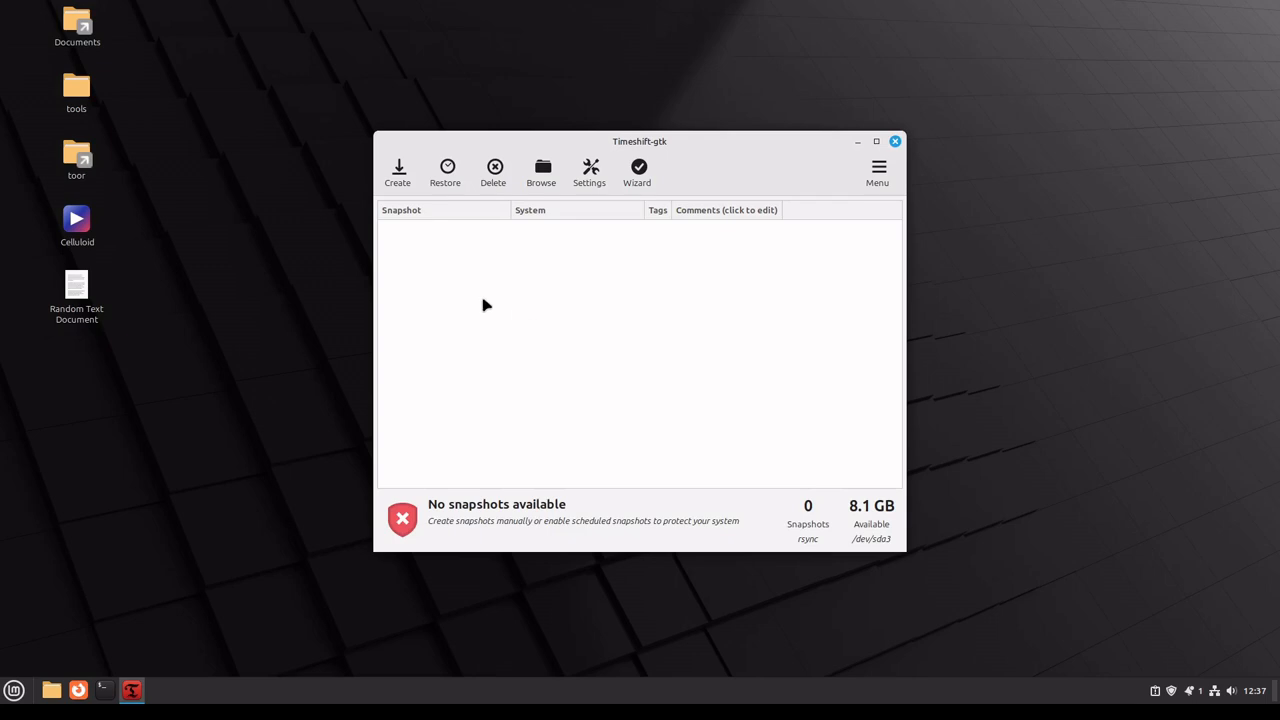
# Step: Start creating a system snapshot and cancel it, and go through the Setup Wizard with the RSYNC snapshot type
pyautogui.click(399, 168)
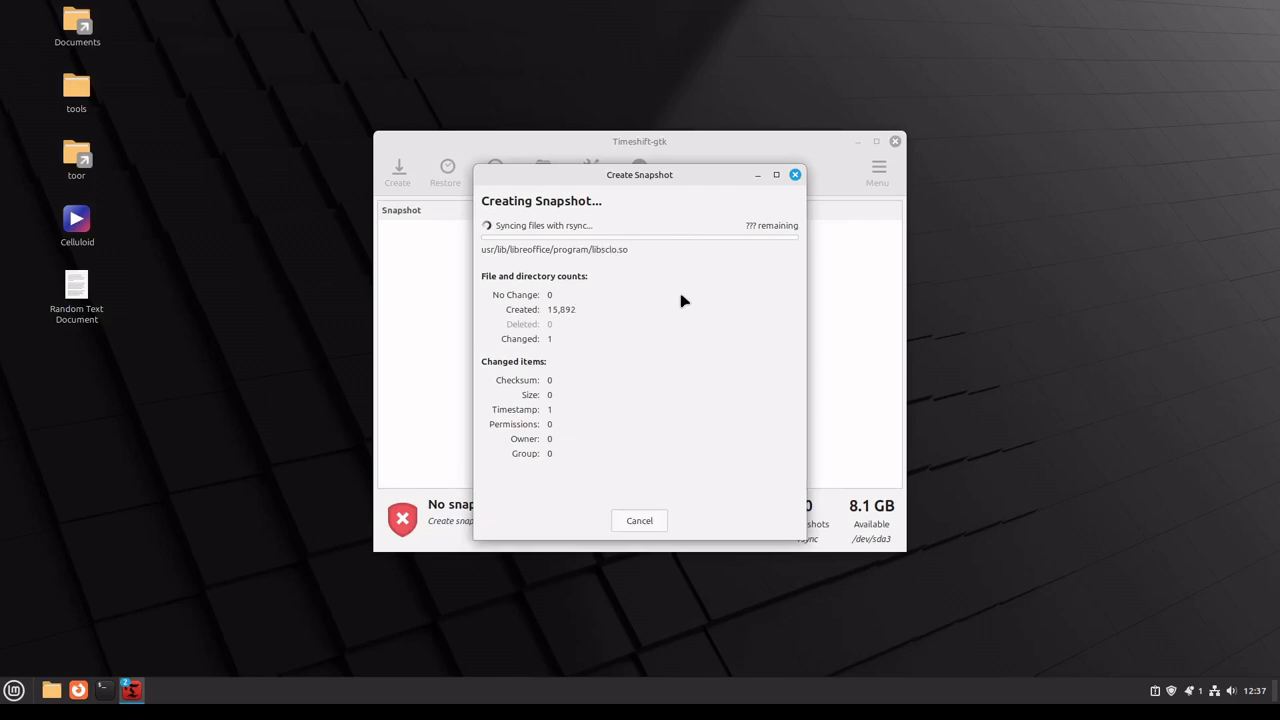
pyautogui.click(645, 526)
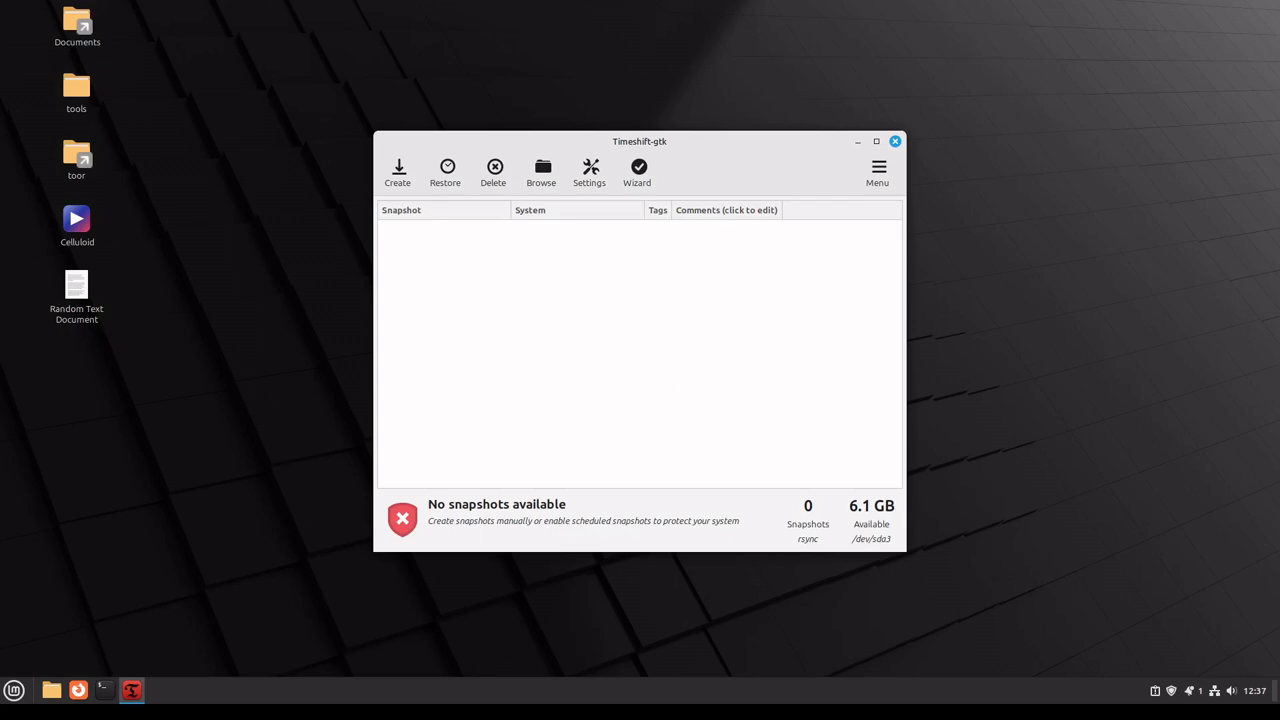
pyautogui.click(640, 170)
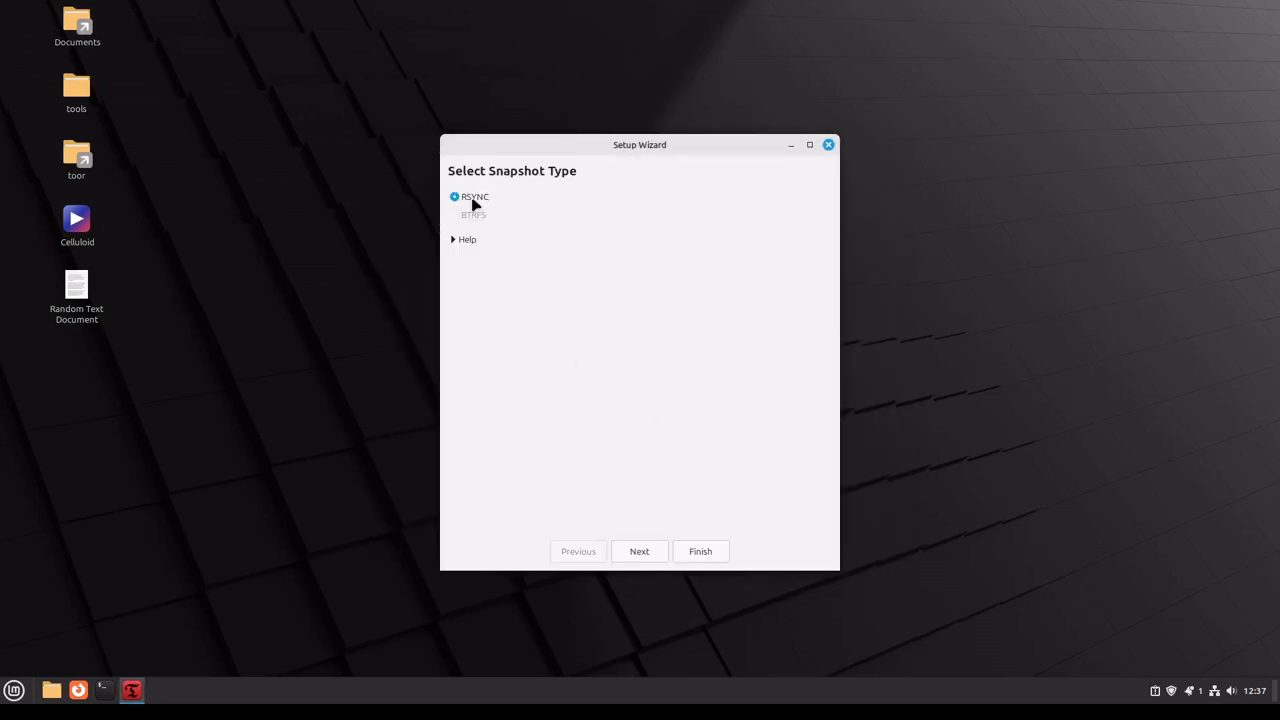
pyautogui.click(645, 552)
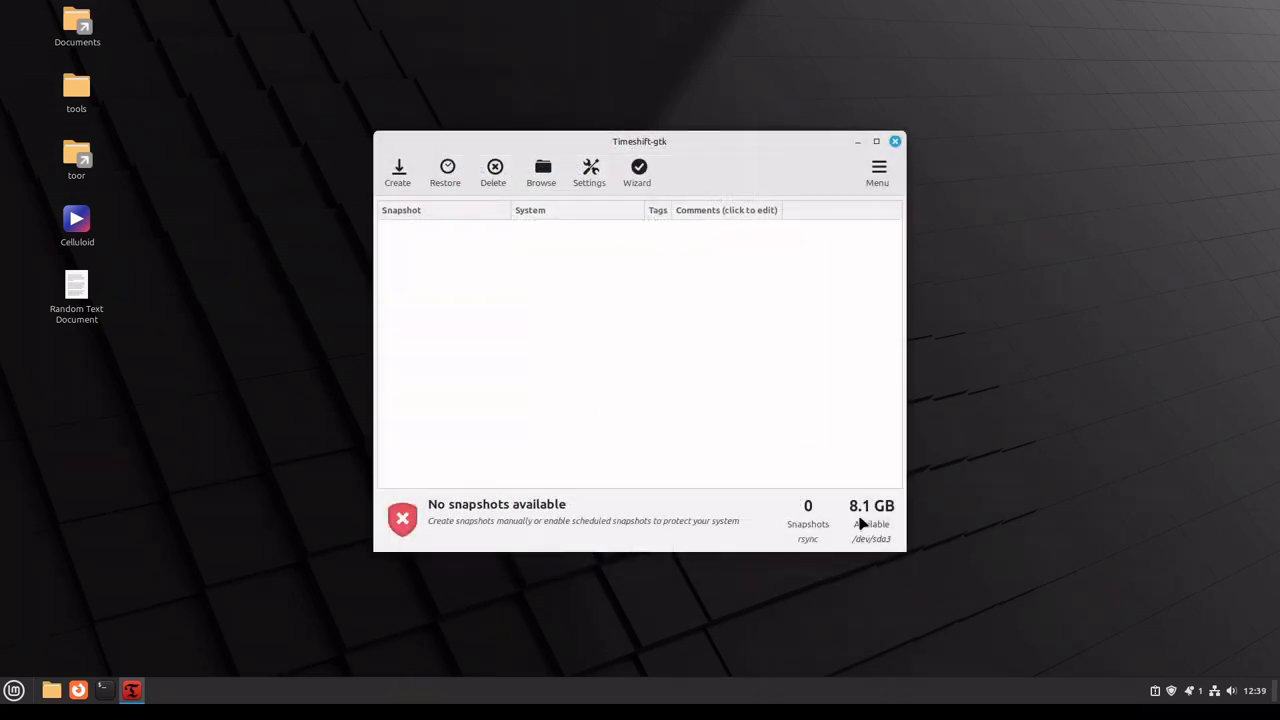
# Step: Browse the Timeshift snapshots folder in the file manager and close both windows
pyautogui.click(550, 180)
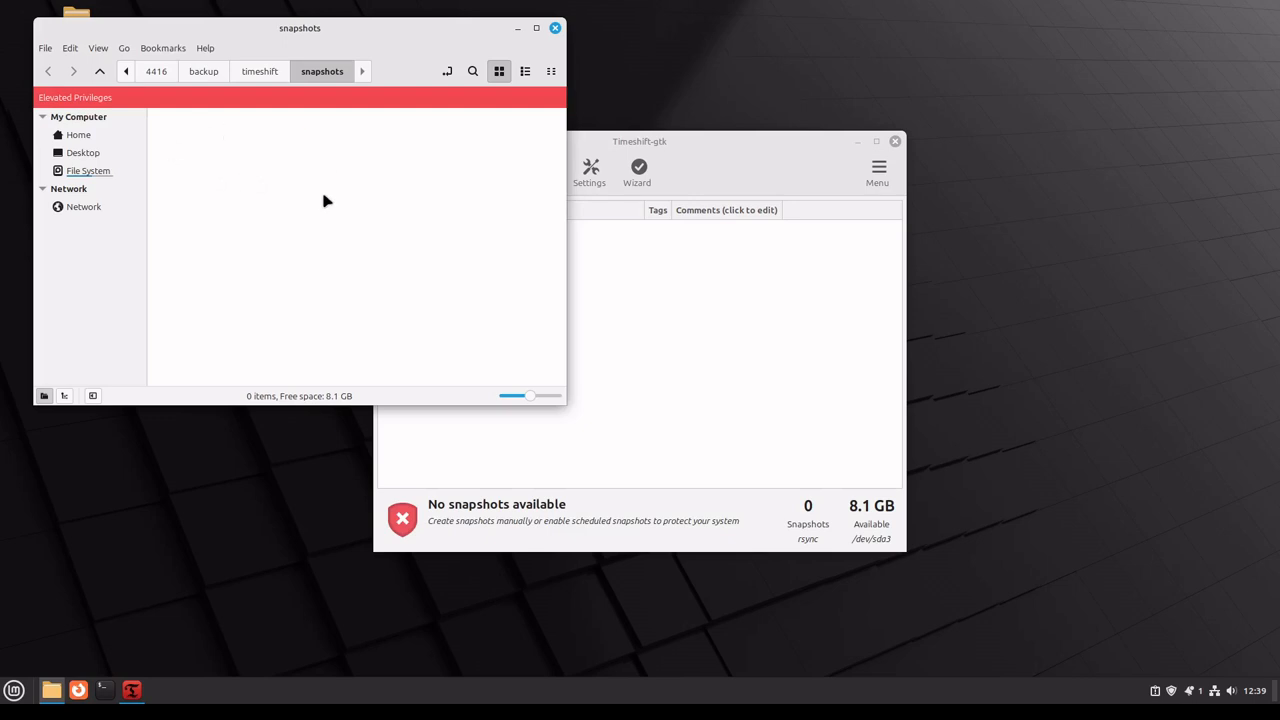
pyautogui.click(555, 28)
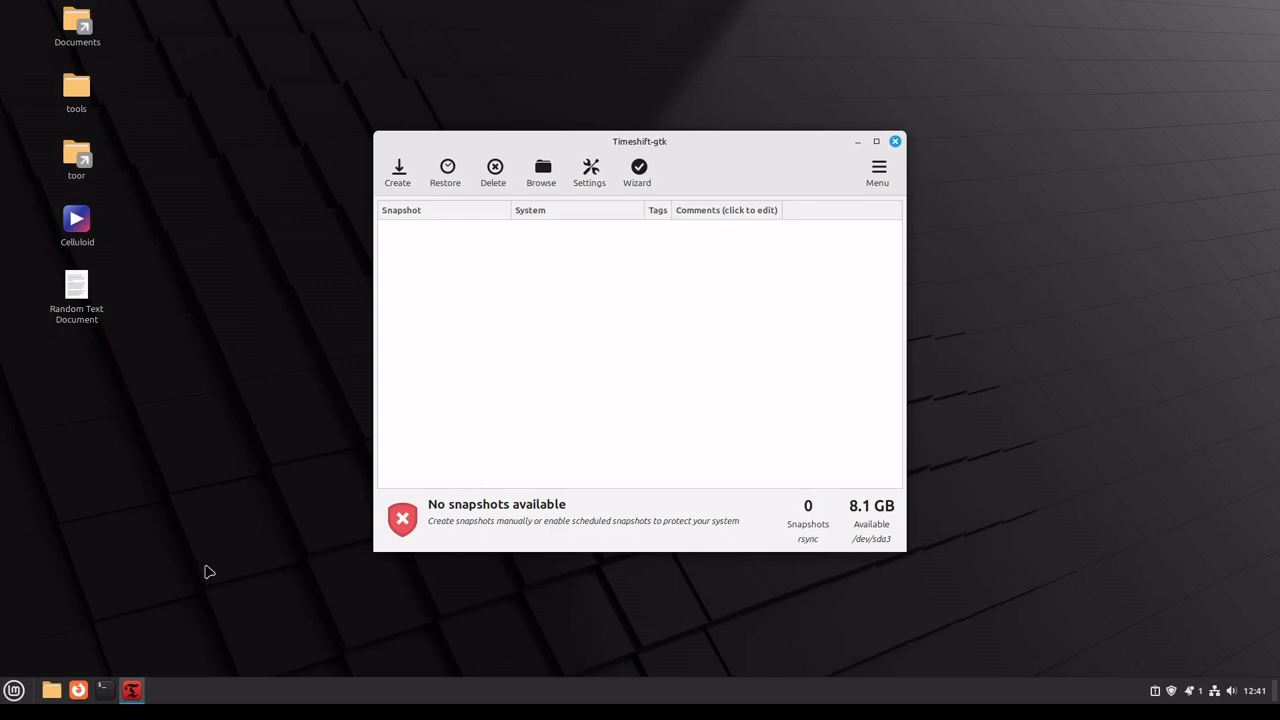
pyautogui.click(895, 141)
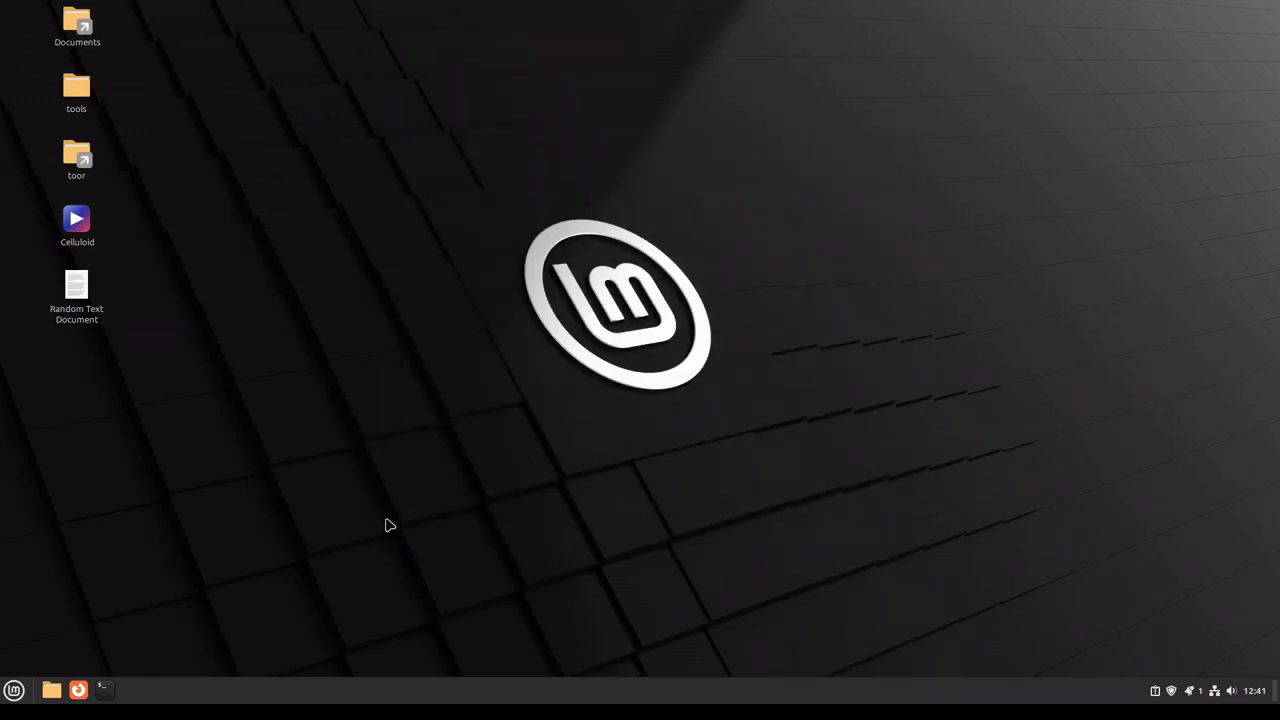
# Step: Find and launch the Backup Tool
pyautogui.click(16, 690)
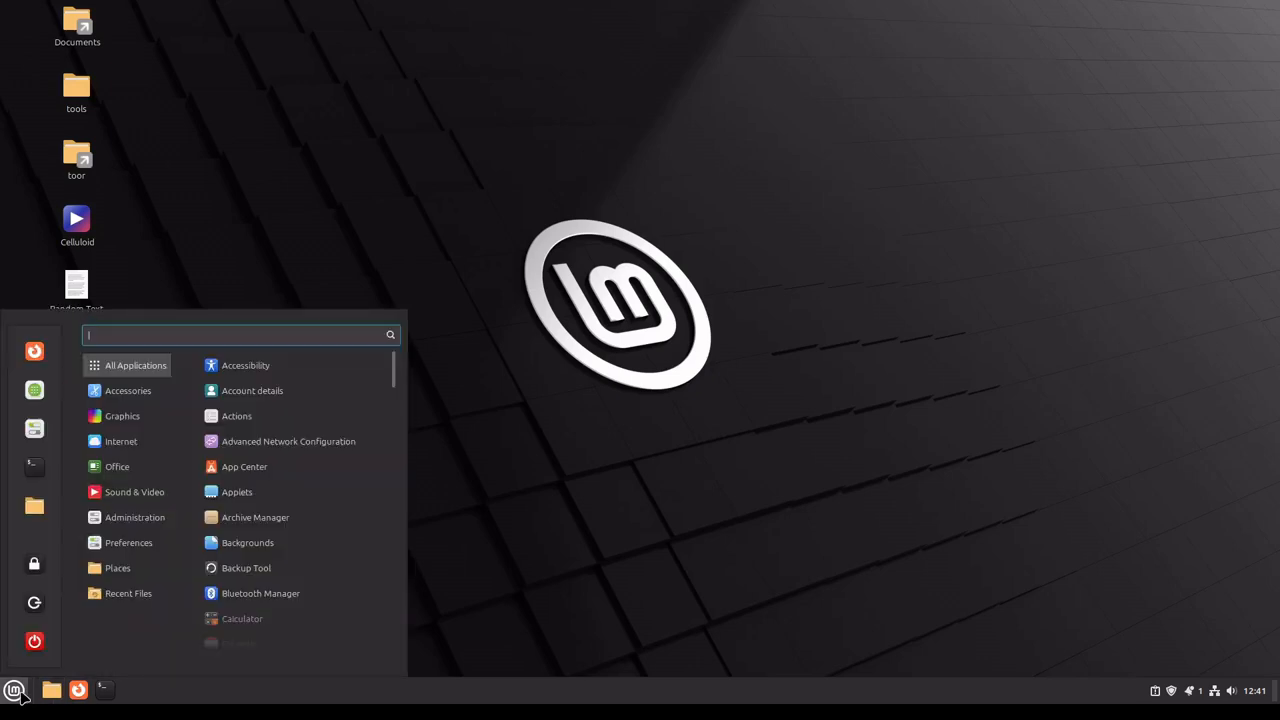
pyautogui.write('back')
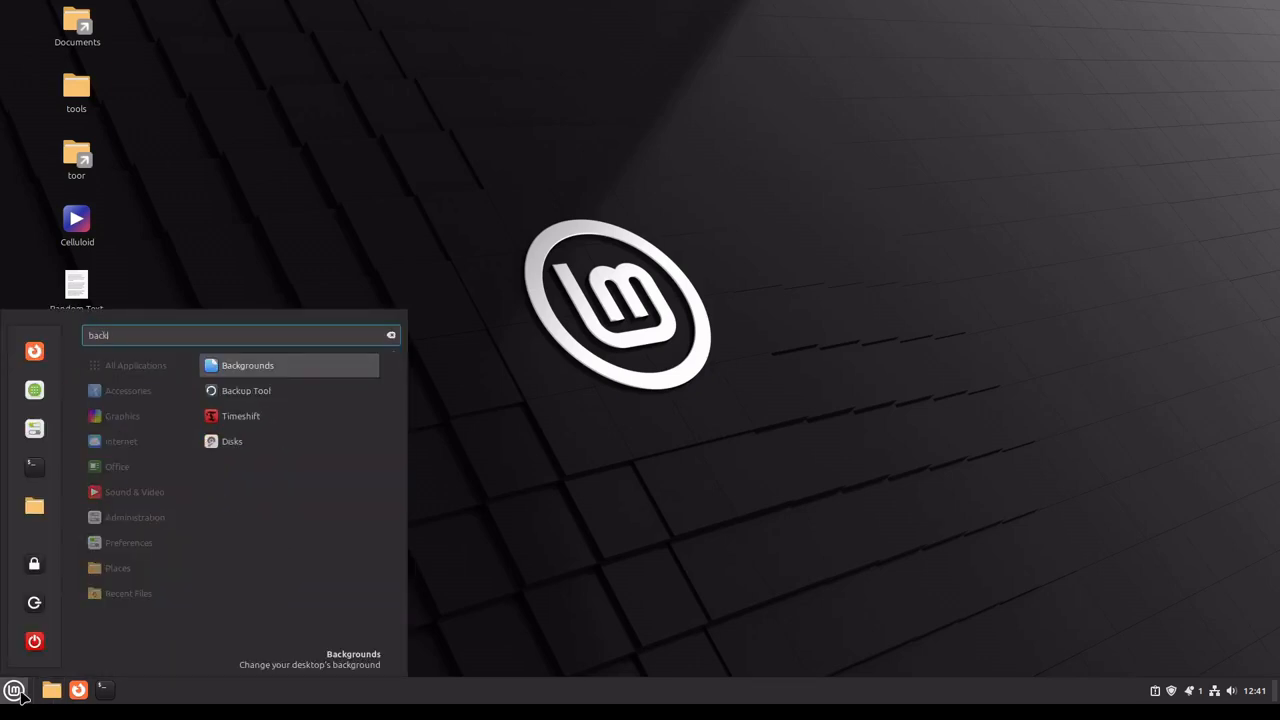
pyautogui.click(246, 399)
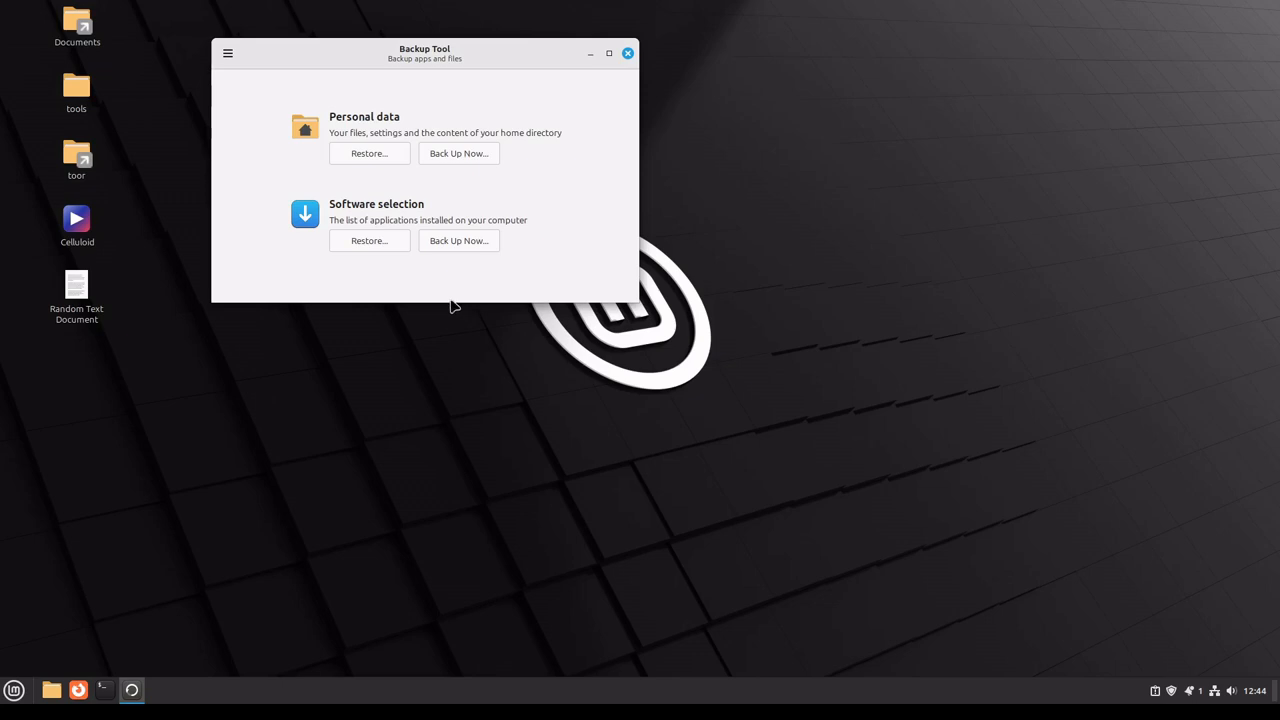
# Step: Back up the personal data to the Backups folder, keeping the default exclusions and adding no hidden files or folders
pyautogui.click(468, 157)
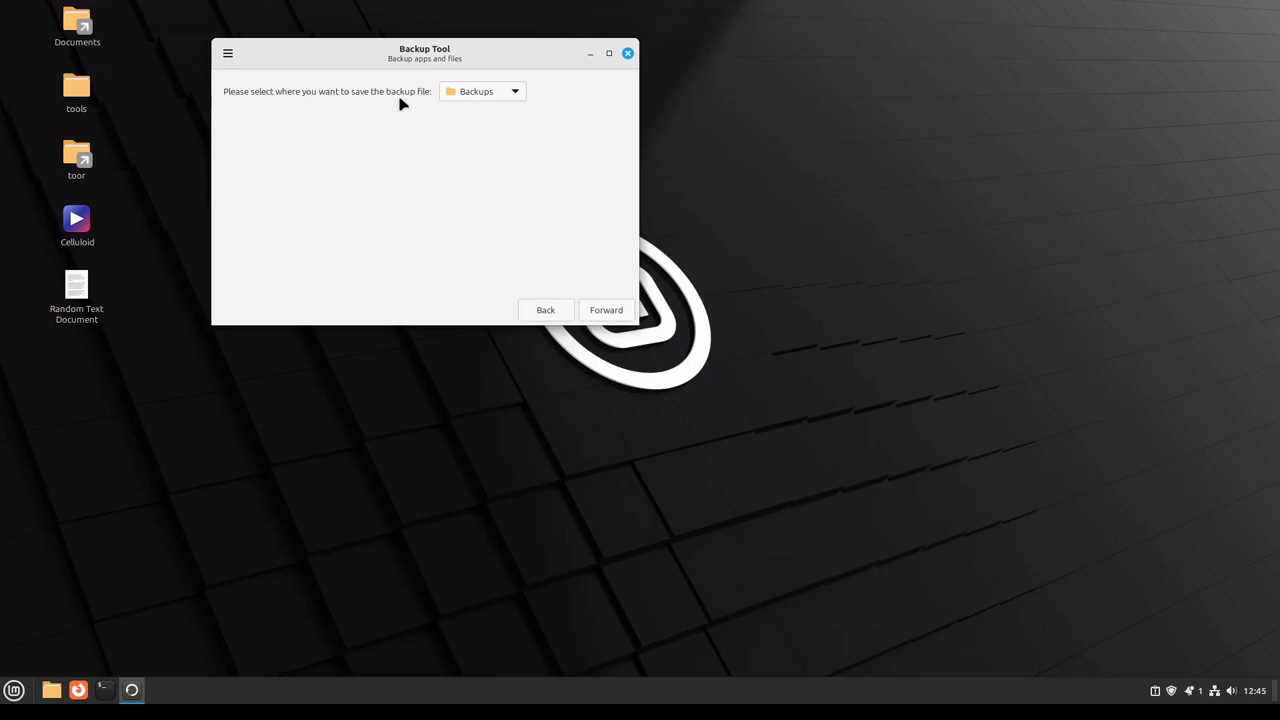
pyautogui.click(488, 96)
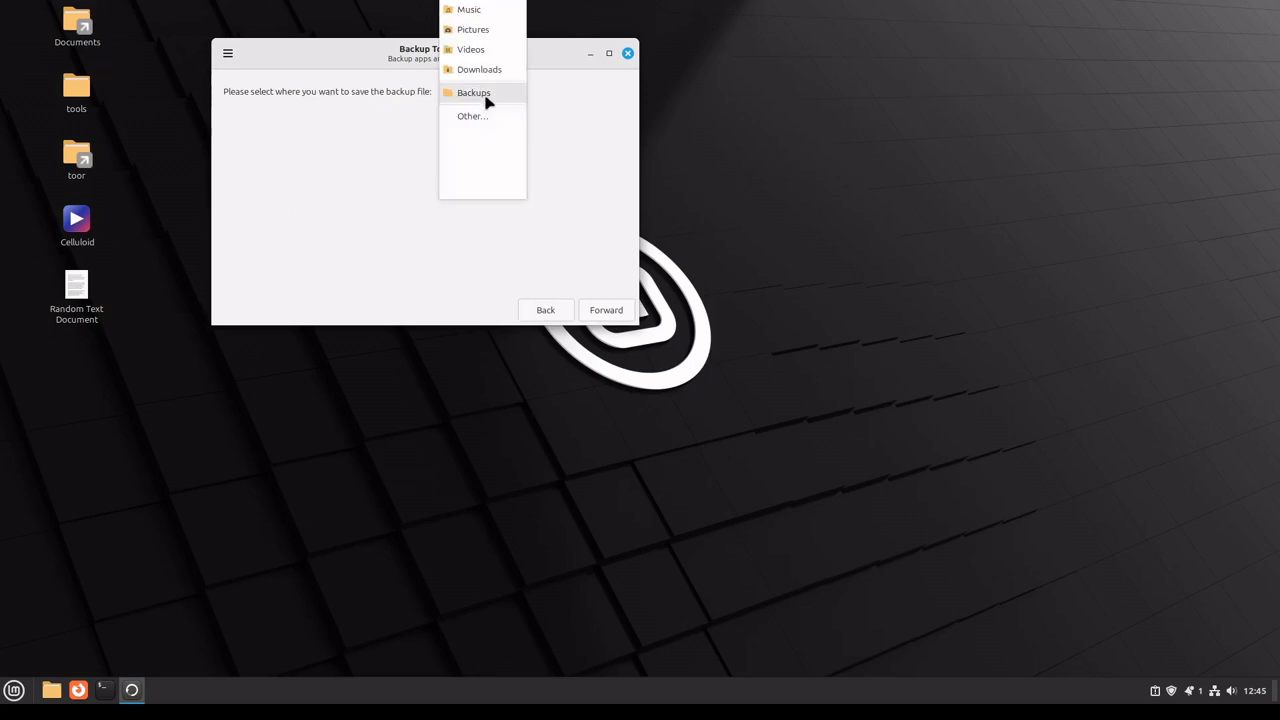
pyautogui.click(493, 119)
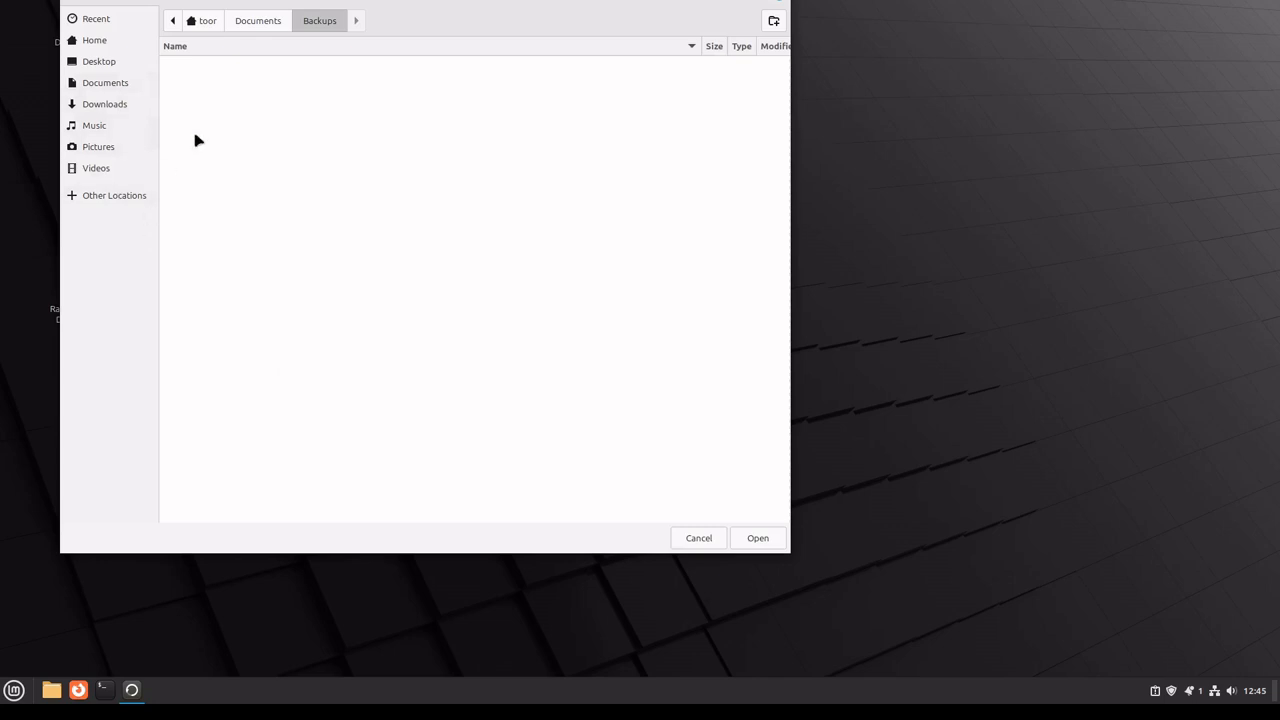
pyautogui.click(697, 538)
pyautogui.click(604, 312)
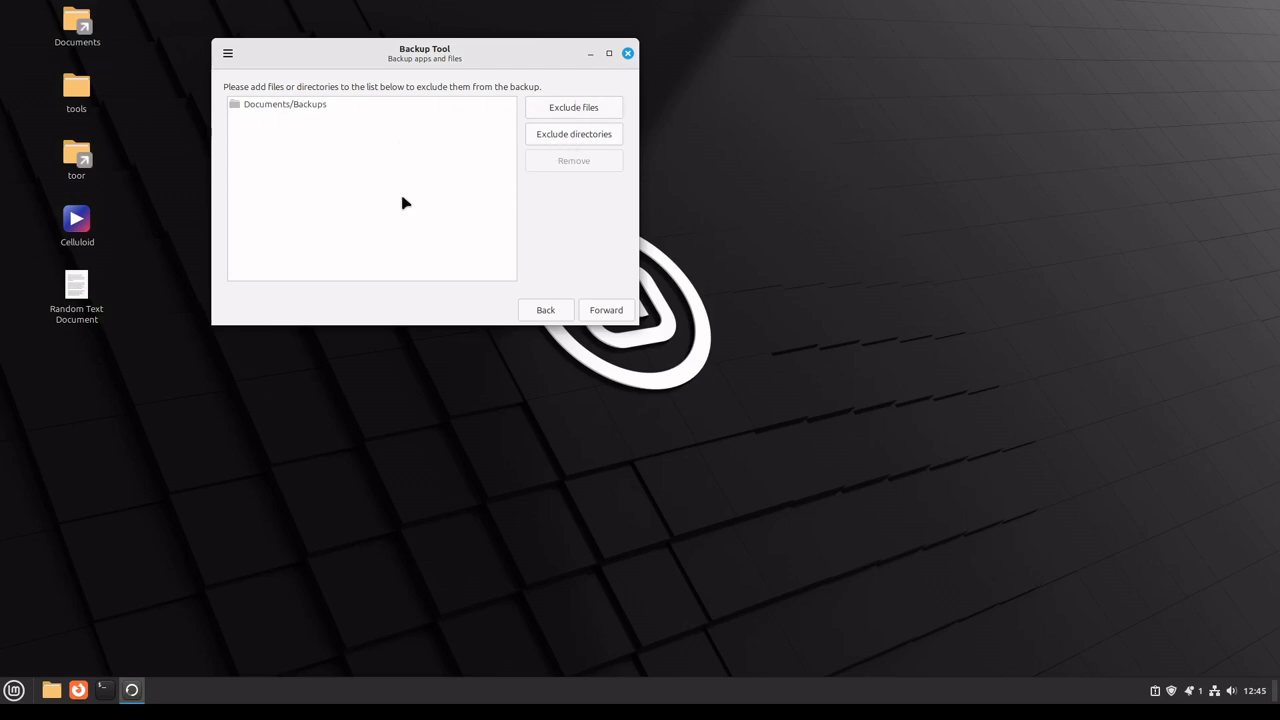
pyautogui.click(605, 310)
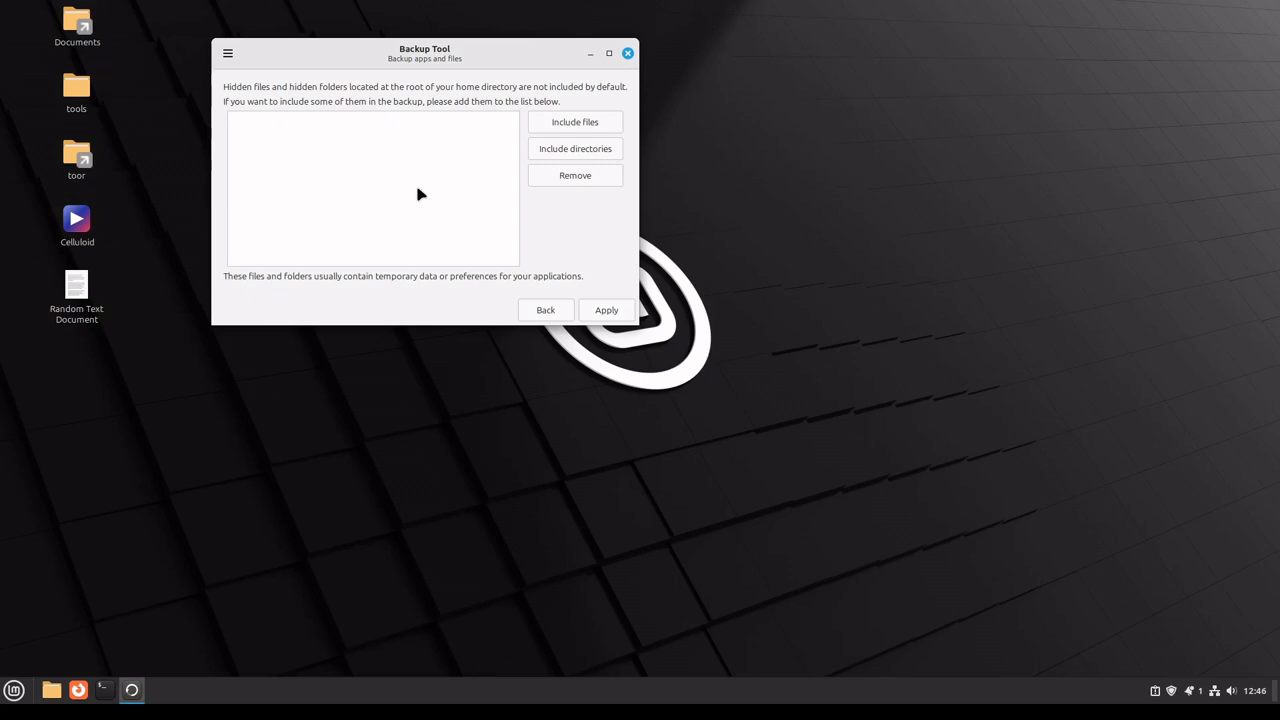
pyautogui.click(606, 311)
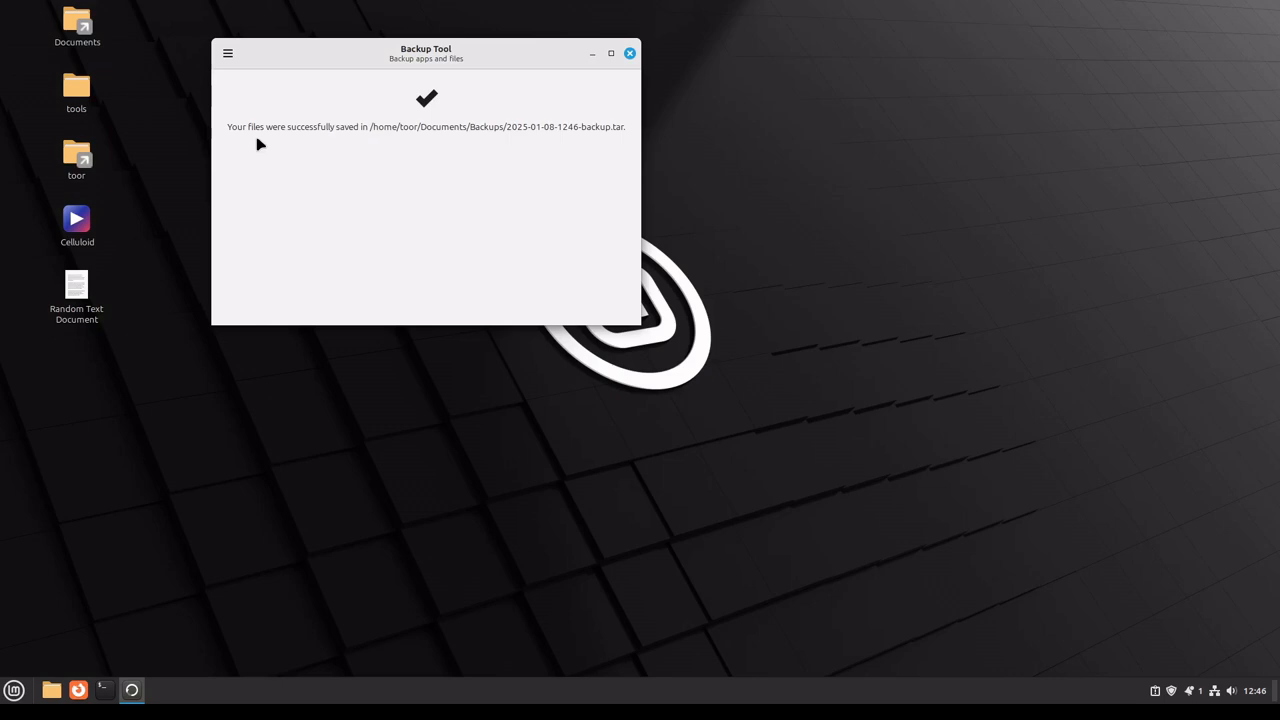
pyautogui.click(52, 692)
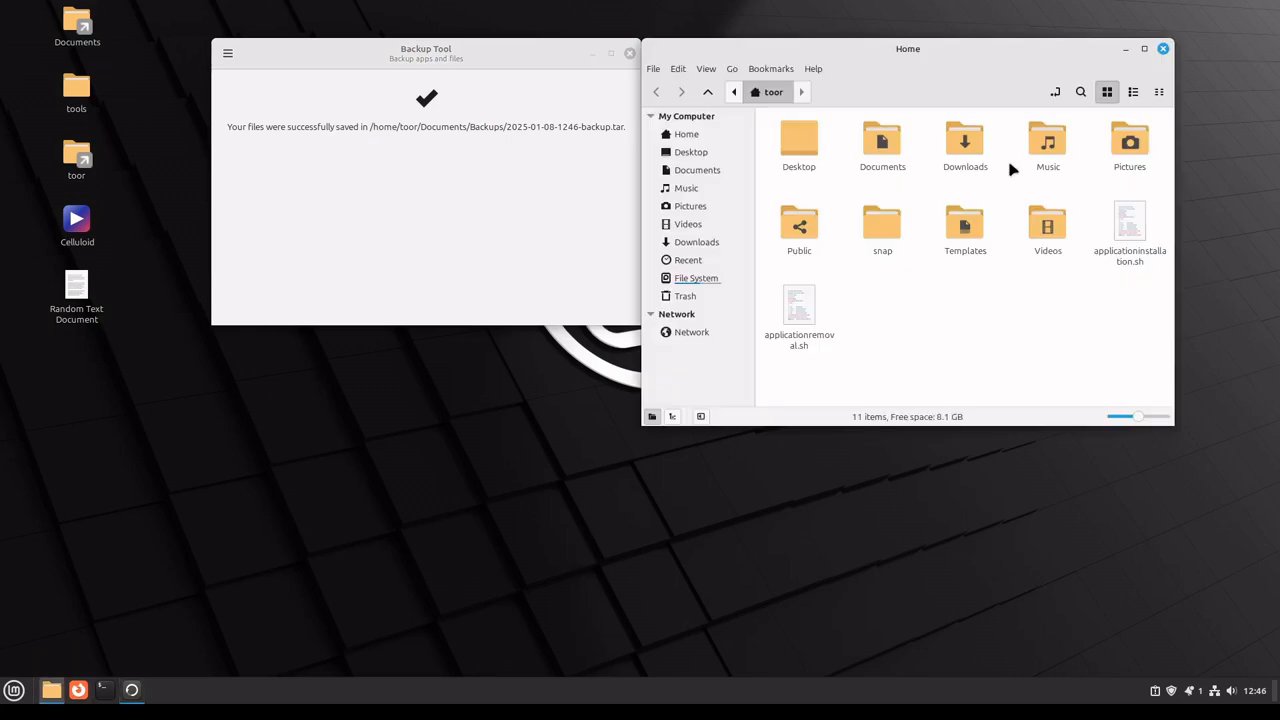
pyautogui.doubleClick(888, 145)
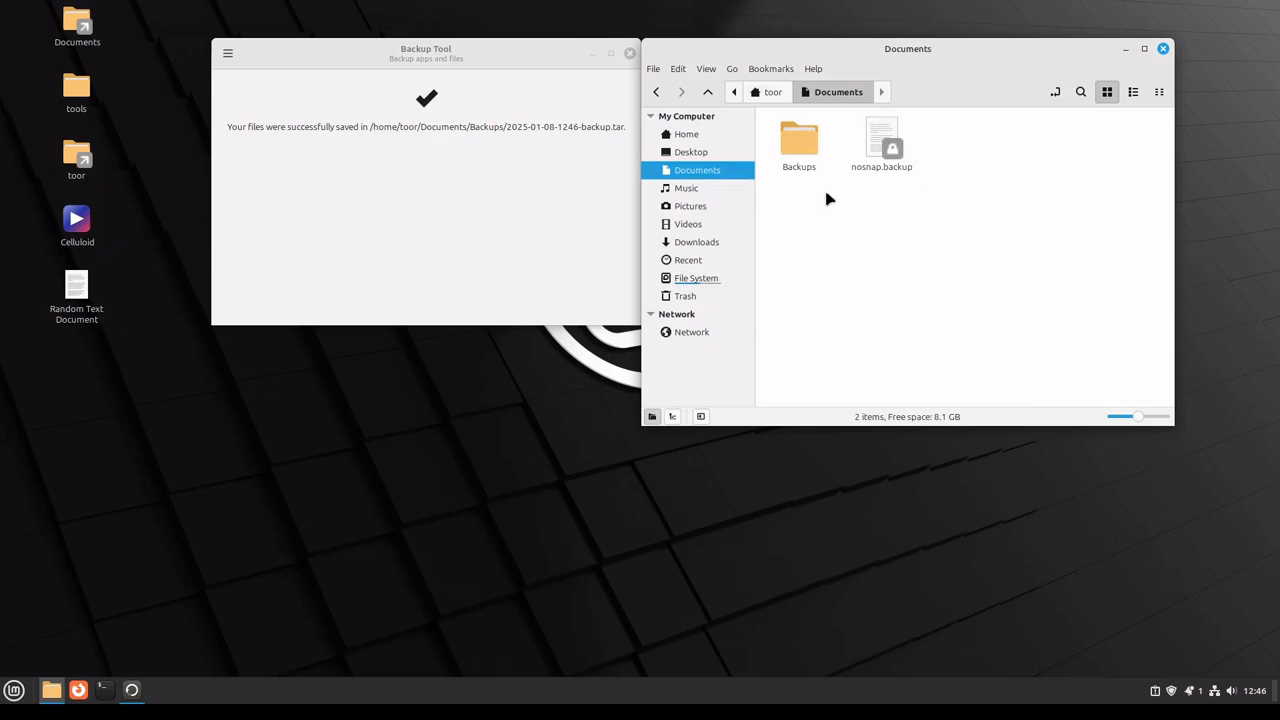
pyautogui.doubleClick(800, 145)
pyautogui.moveTo(831, 201)
pyautogui.mouseDown()
pyautogui.moveTo(782, 147)
pyautogui.moveTo(836, 204)
pyautogui.mouseUp()
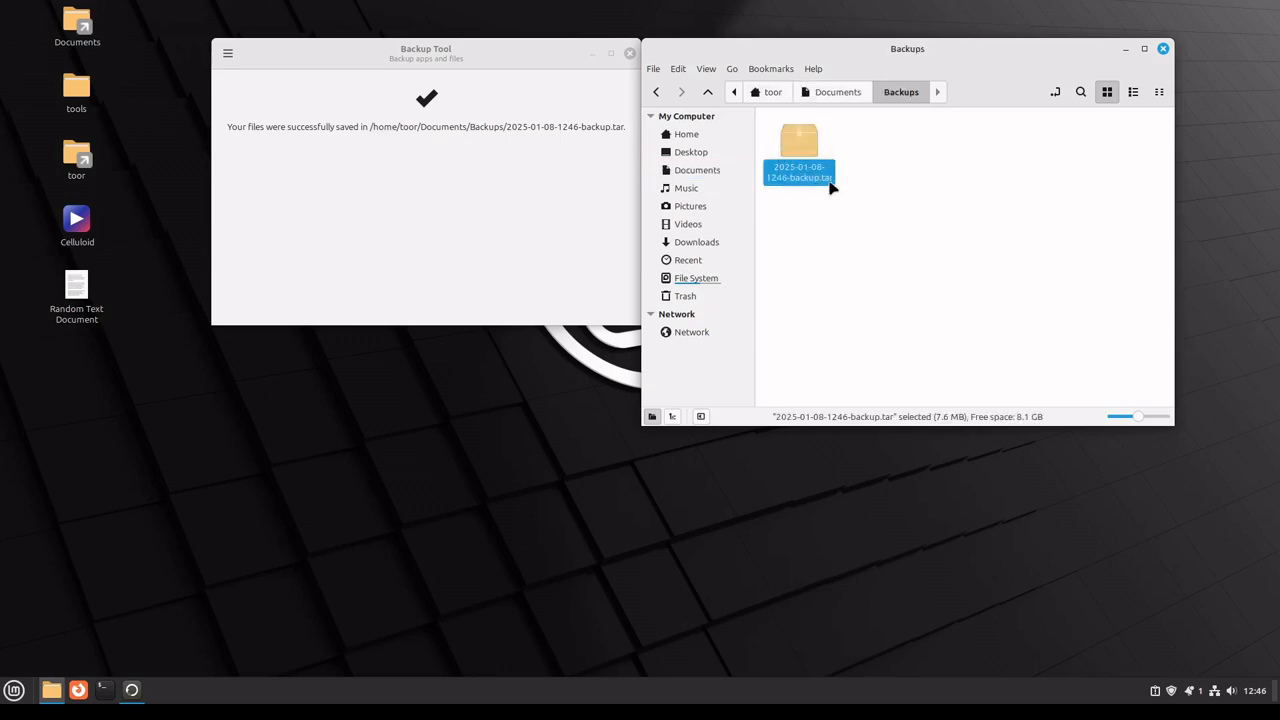
pyautogui.click(874, 303)
pyautogui.click(811, 169)
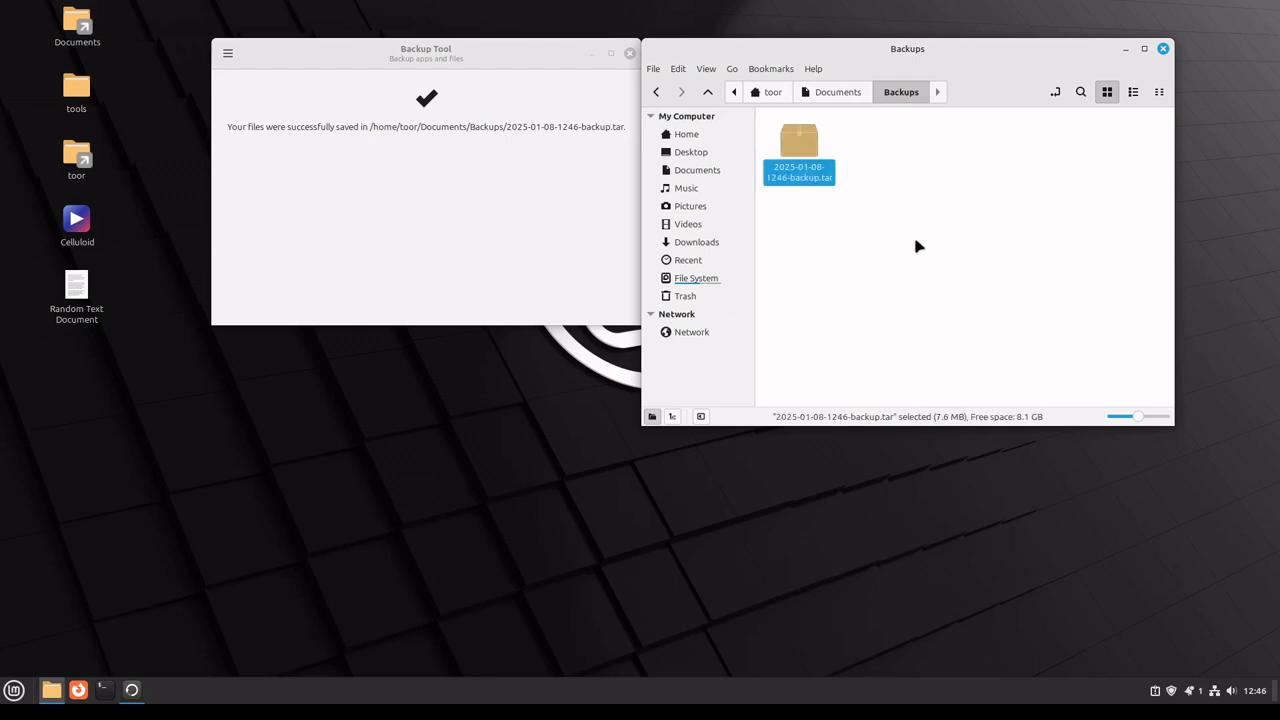
pyautogui.doubleClick(808, 146)
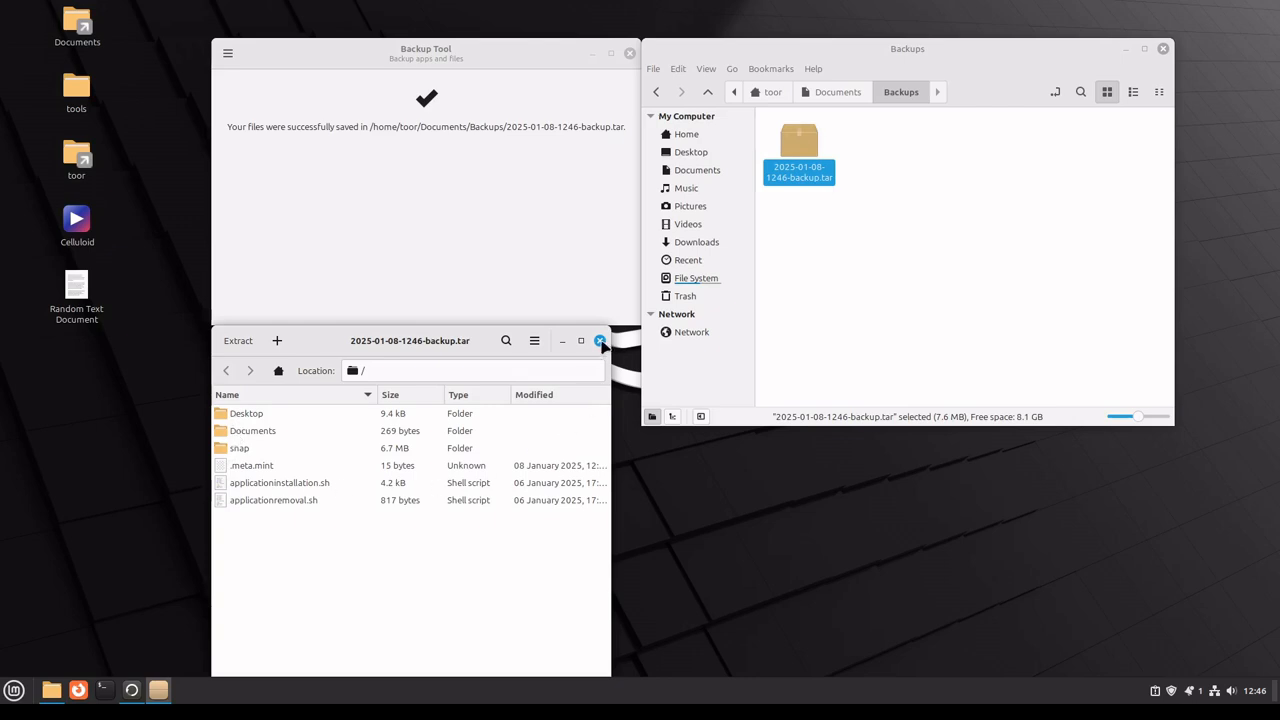
pyautogui.moveTo(520, 348); pyautogui.dragTo(458, 348)
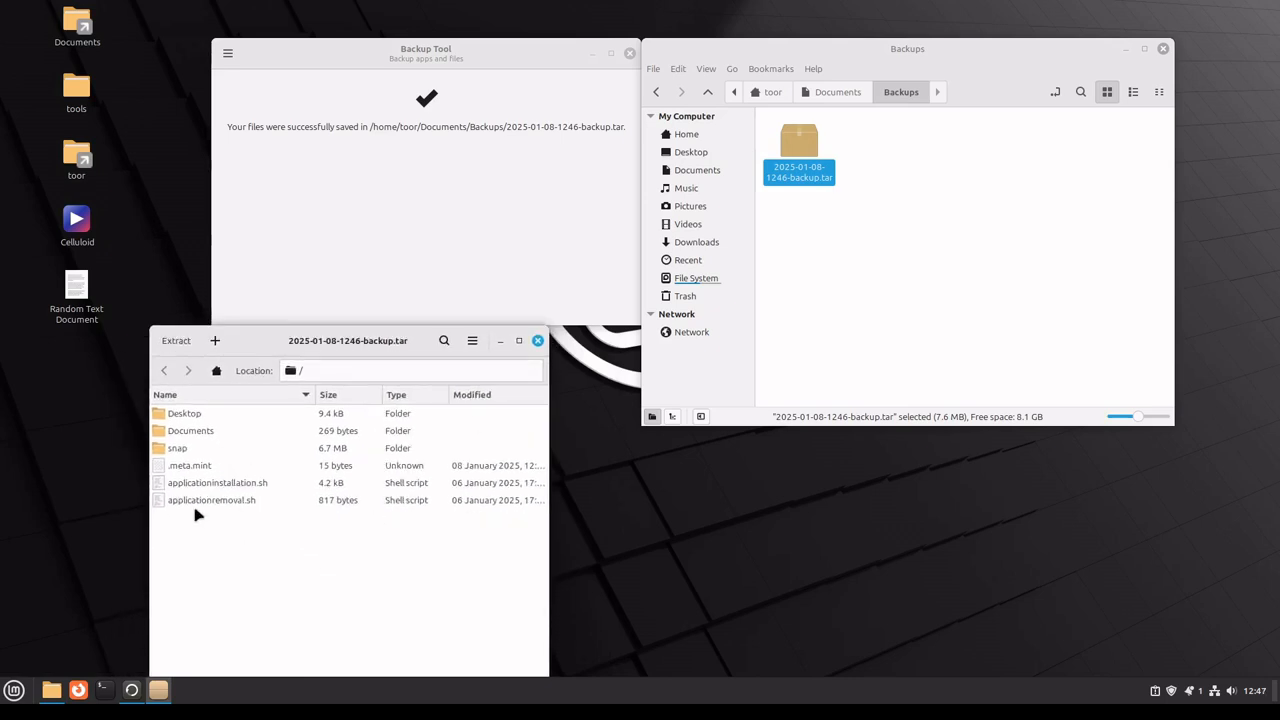
# Step: Close the archive viewer showing the backup contents and the finished Backup Tool window
pyautogui.click(538, 341)
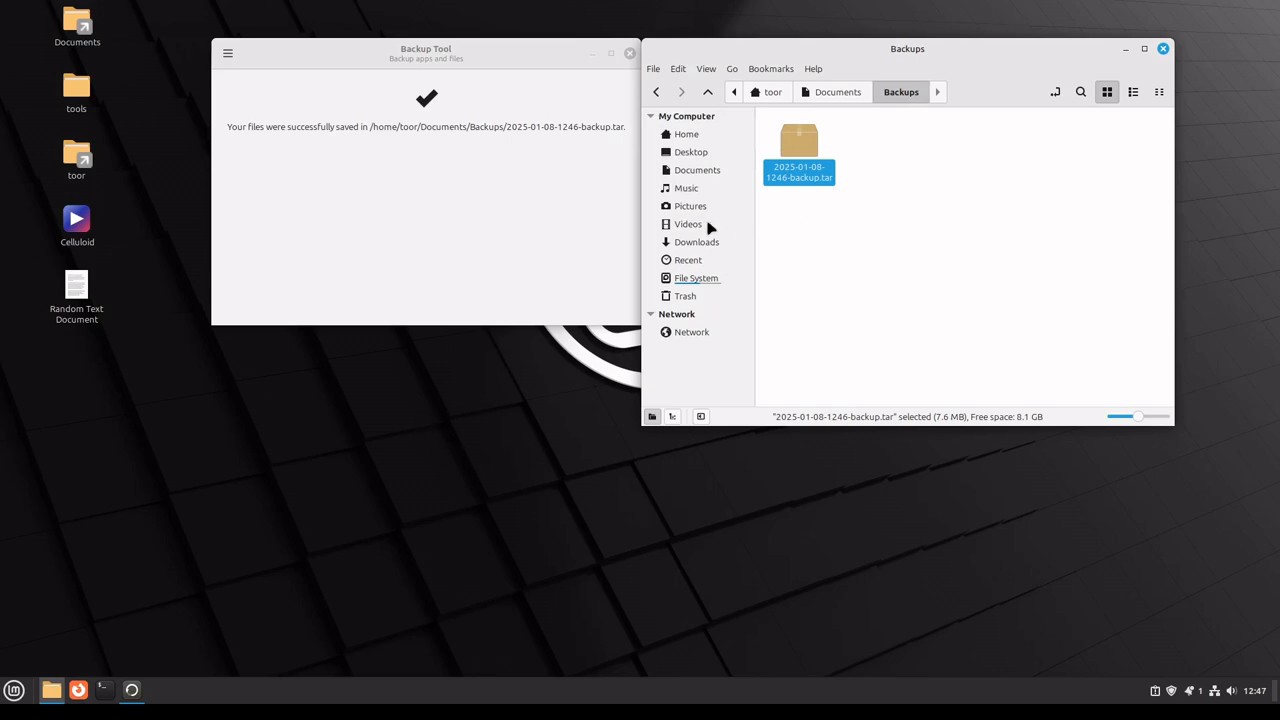
pyautogui.click(543, 126)
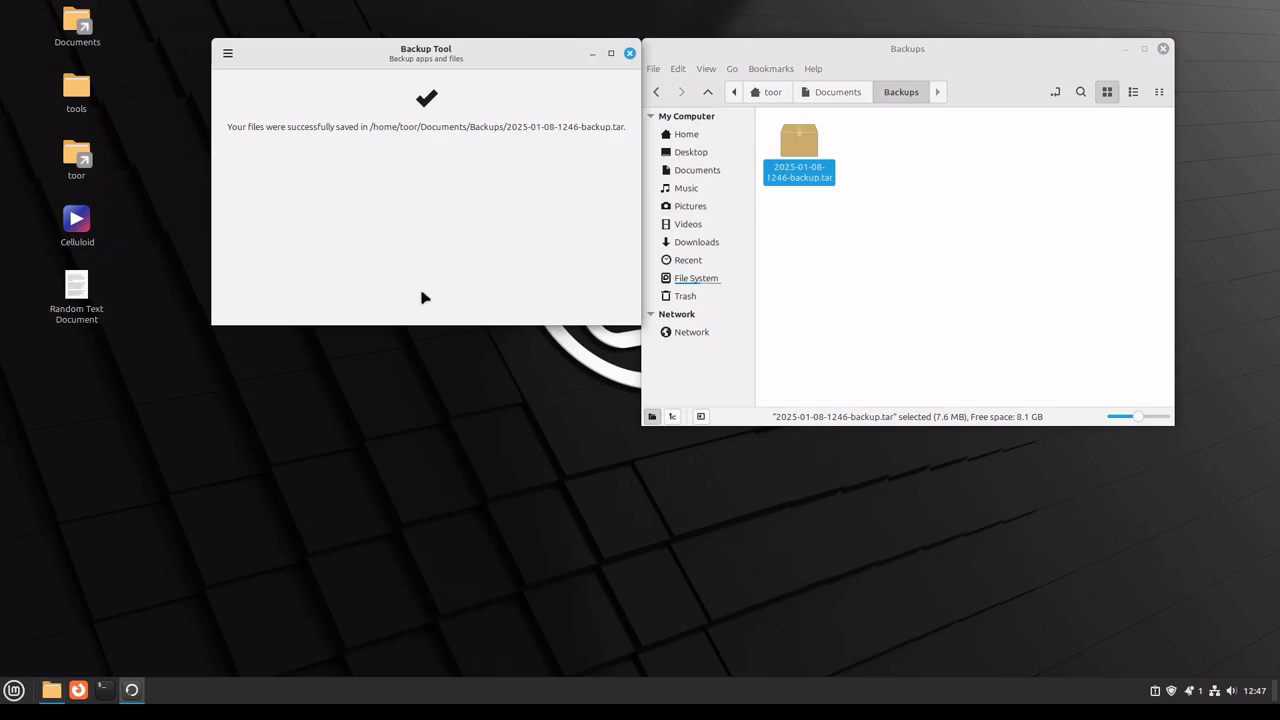
pyautogui.hotkey('alt', 'F4')
# Step: Relaunch the Backup Tool and back up the software selection to the Documents/Backups folder
pyautogui.click(14, 690)
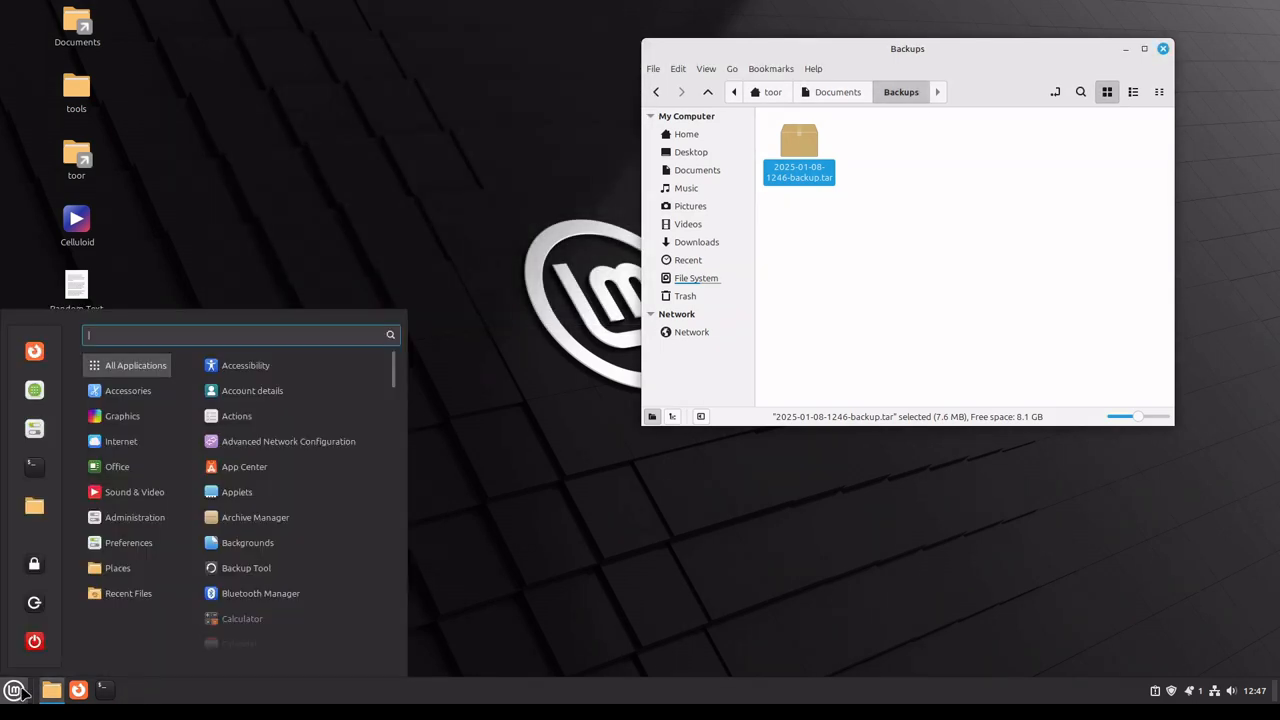
pyautogui.write('back')
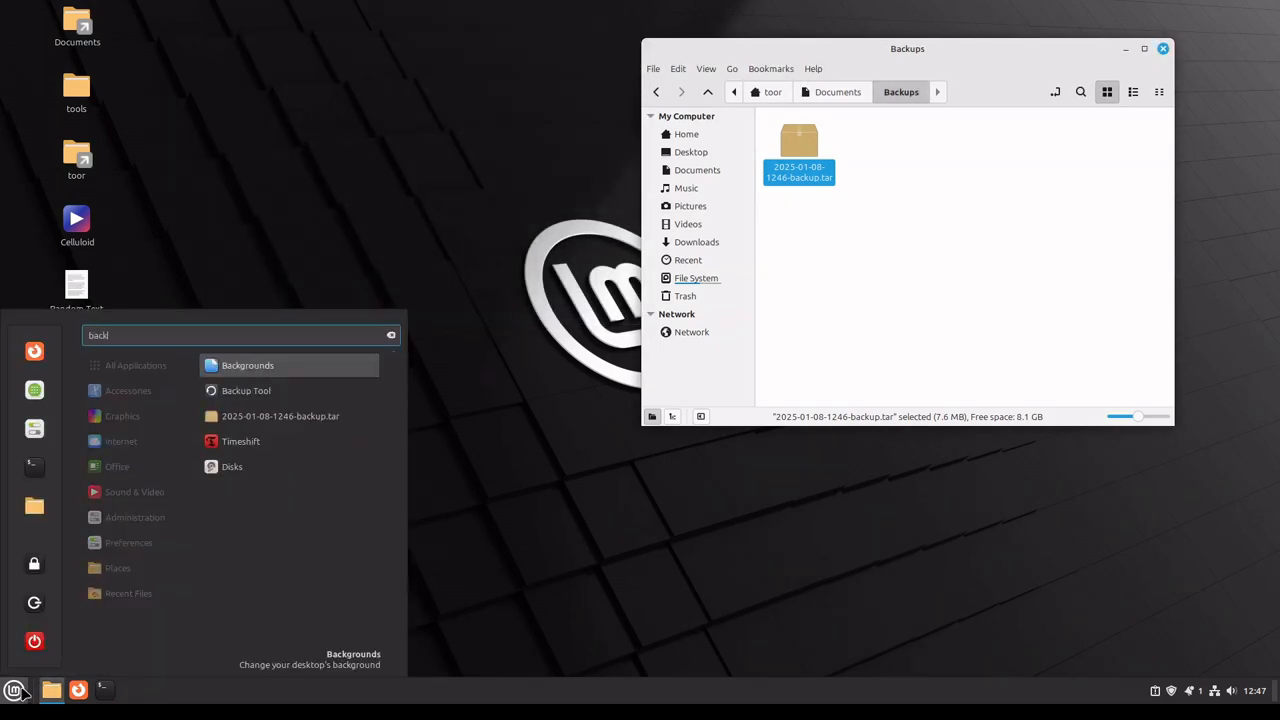
pyautogui.click(268, 392)
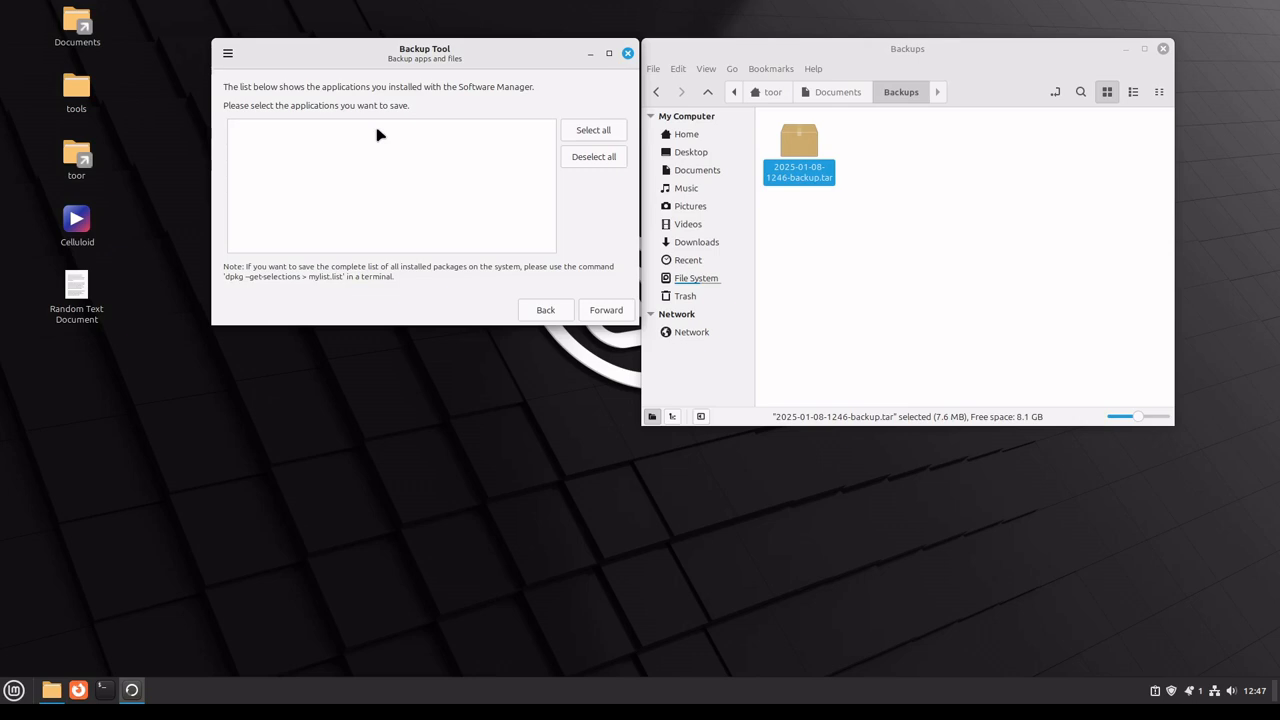
pyautogui.click(605, 310)
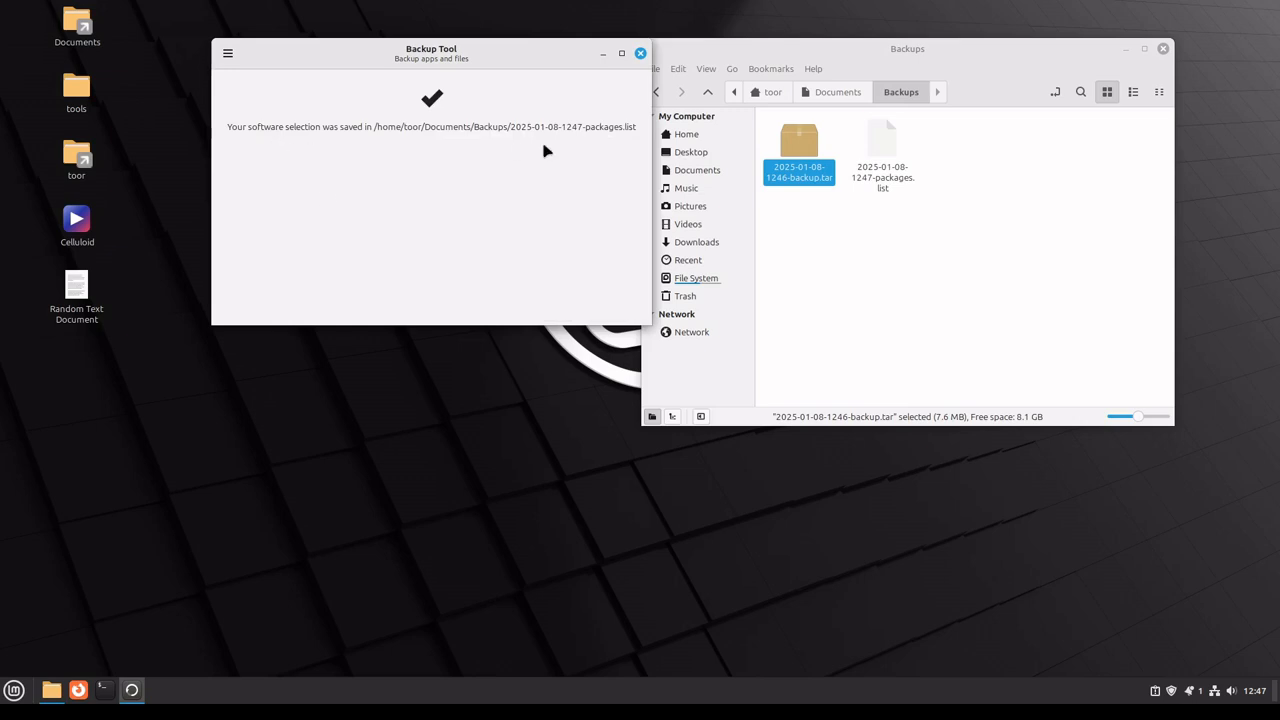
pyautogui.click(921, 282)
pyautogui.click(892, 180)
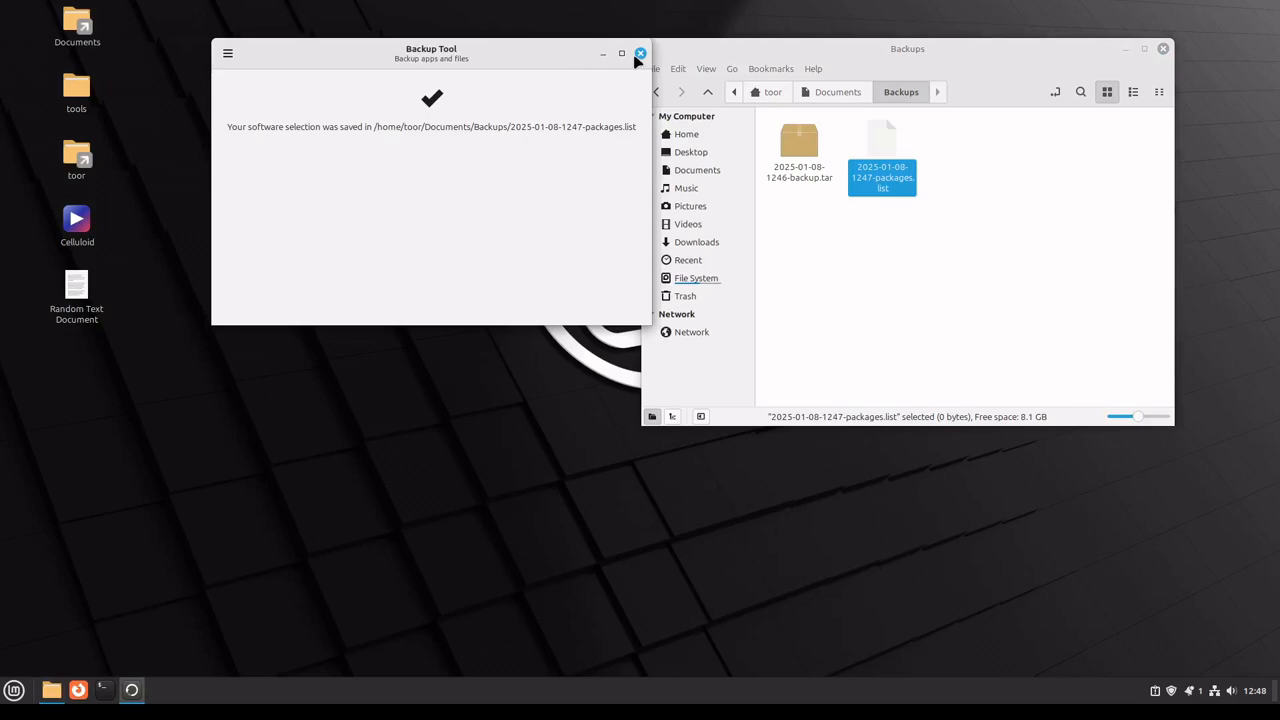
pyautogui.click(638, 53)
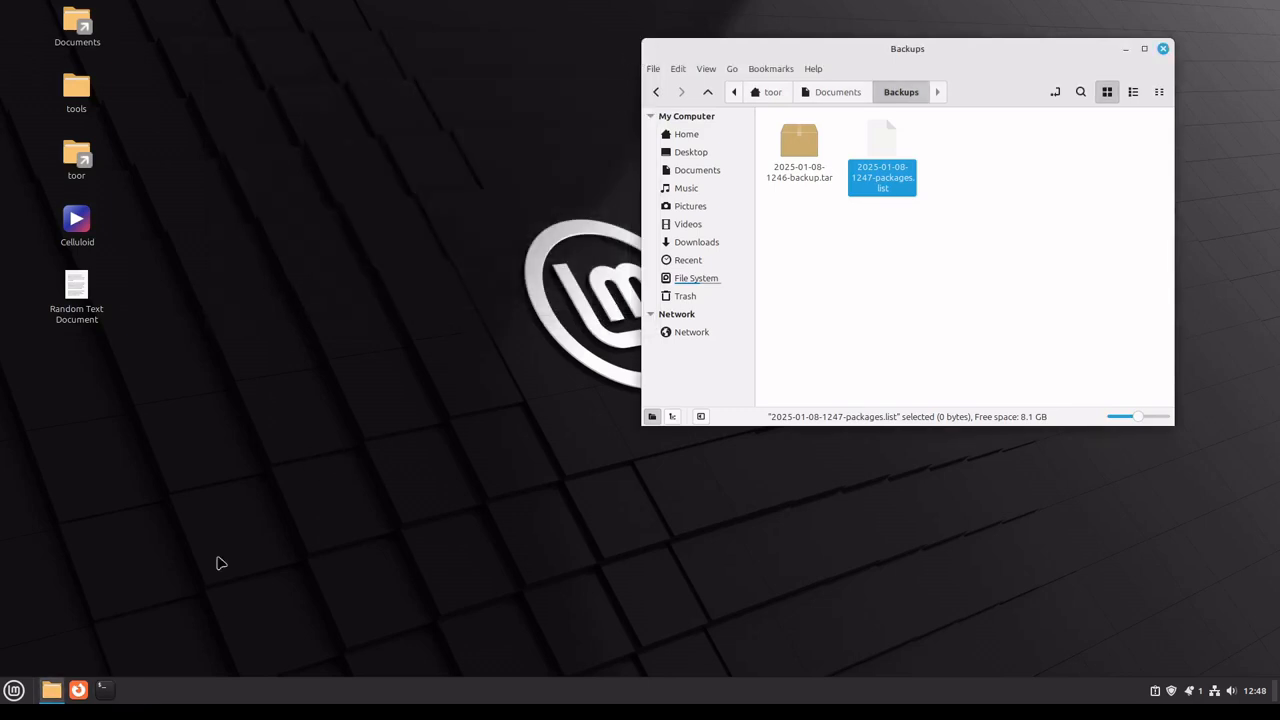
pyautogui.click(15, 689)
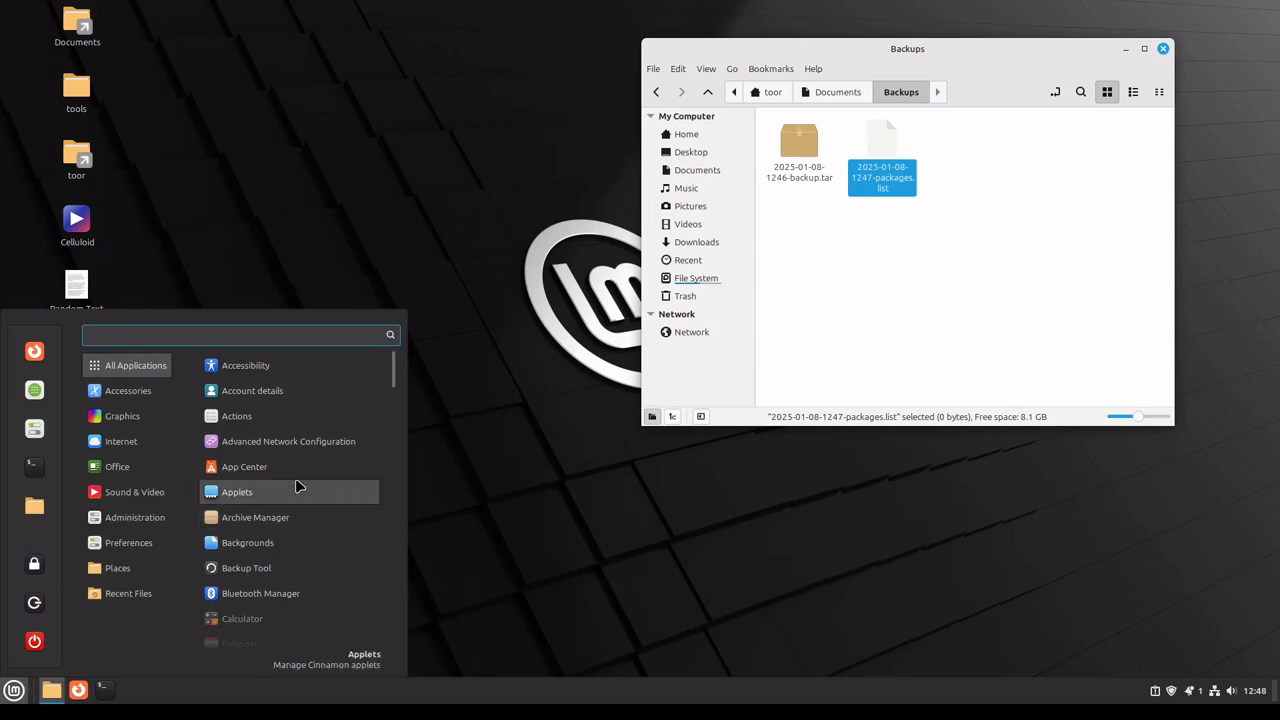
pyautogui.write('backupl')
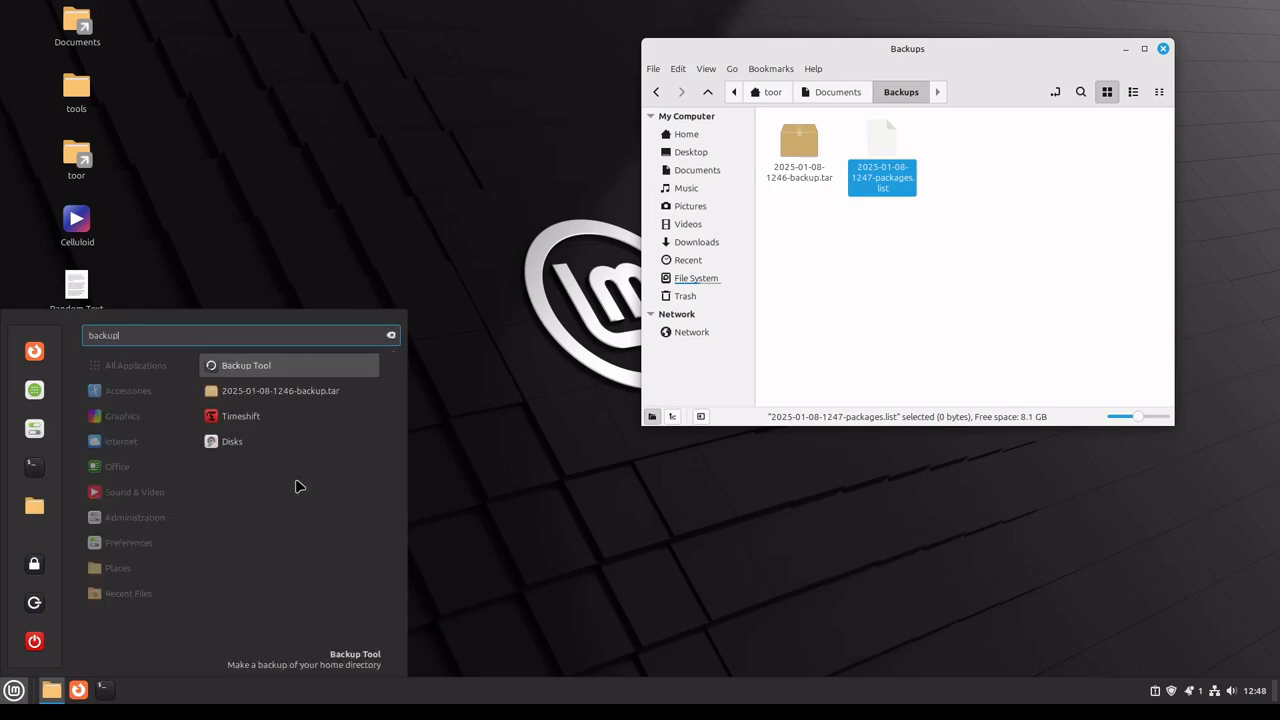
pyautogui.click(265, 372)
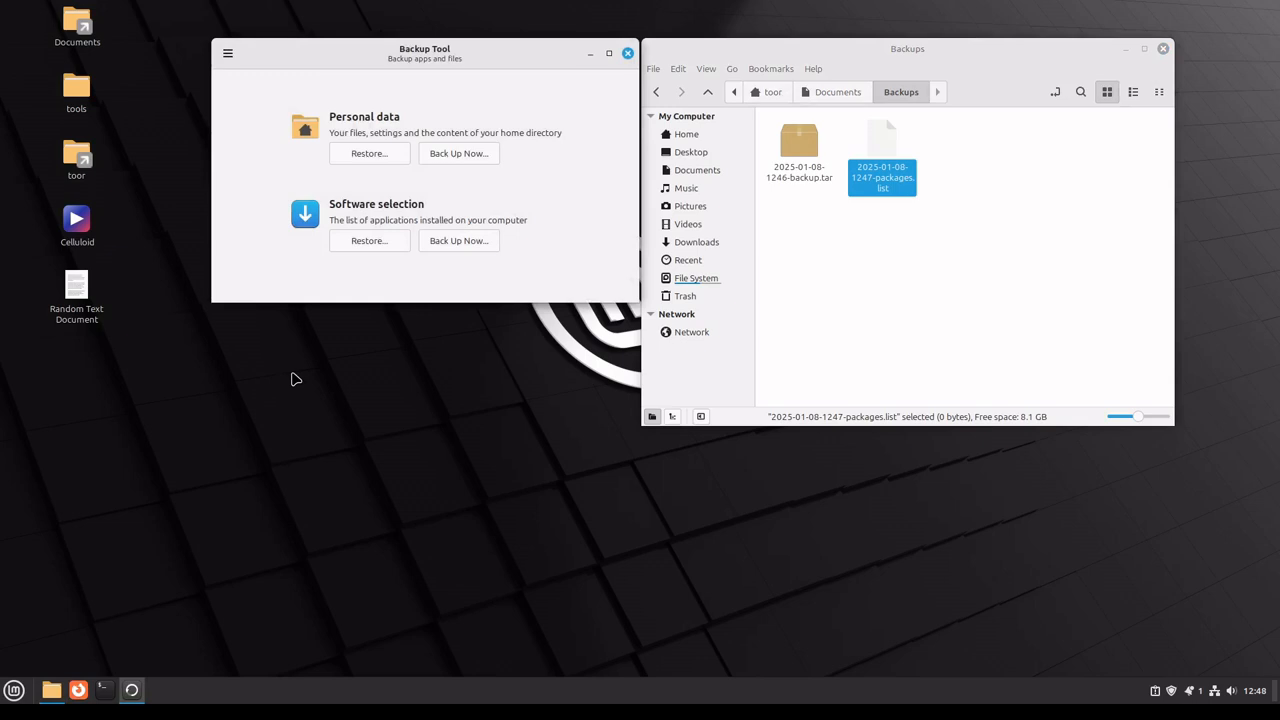
pyautogui.click(371, 158)
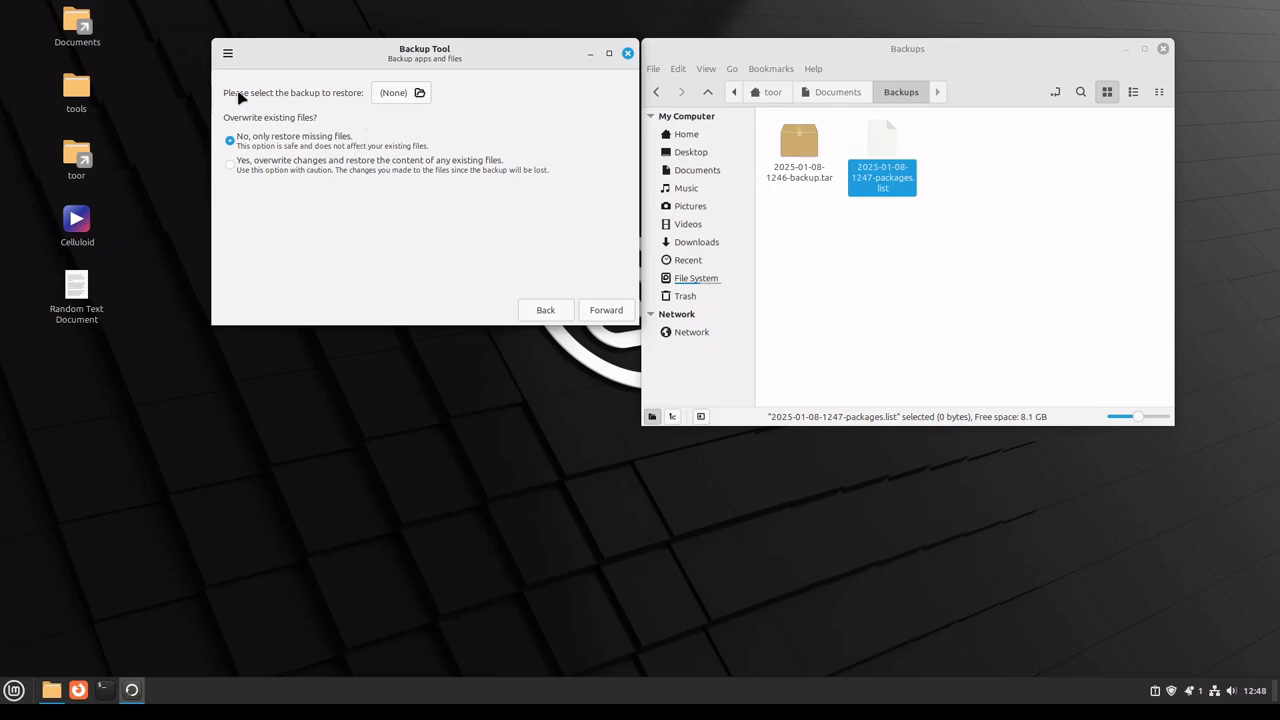
pyautogui.click(393, 97)
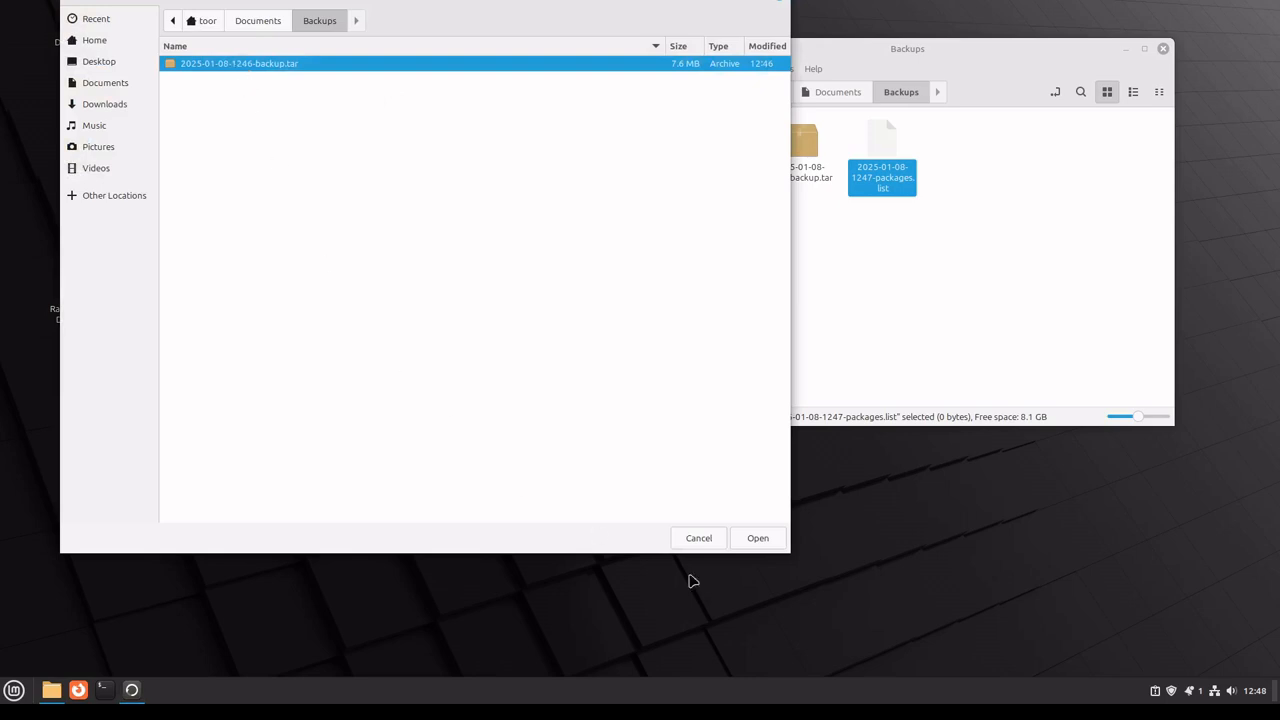
pyautogui.click(757, 537)
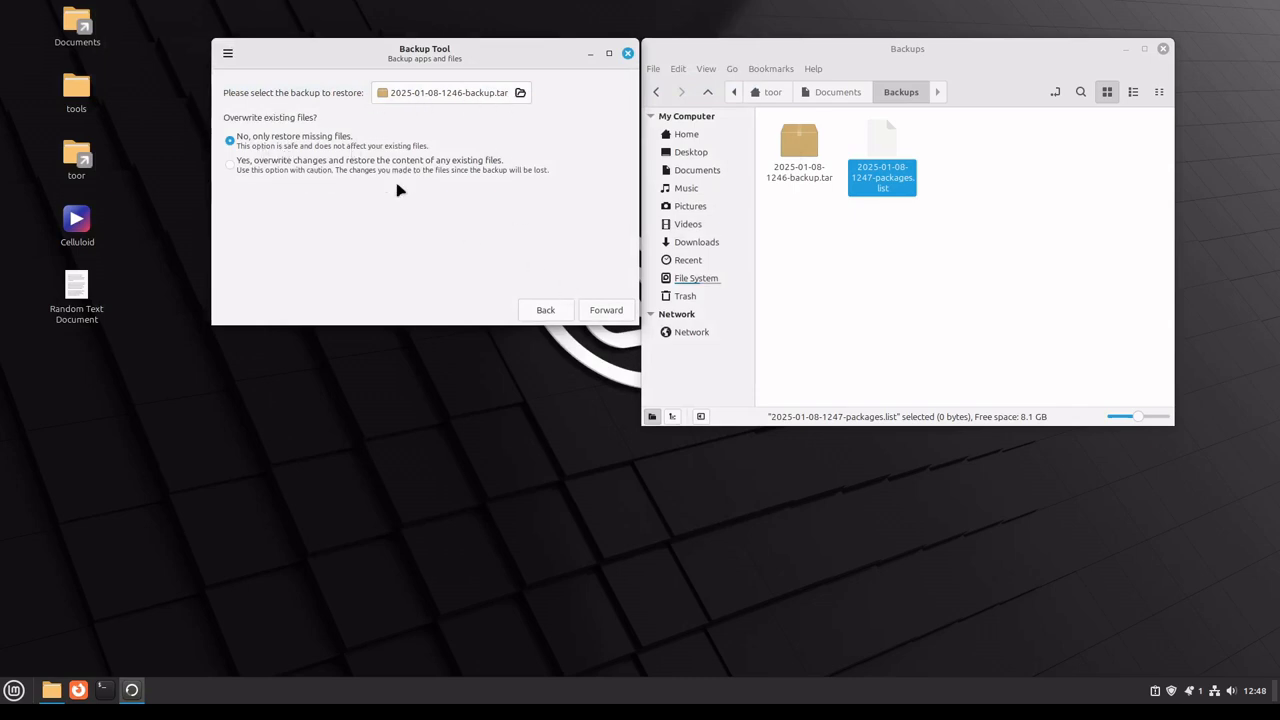
pyautogui.click(614, 312)
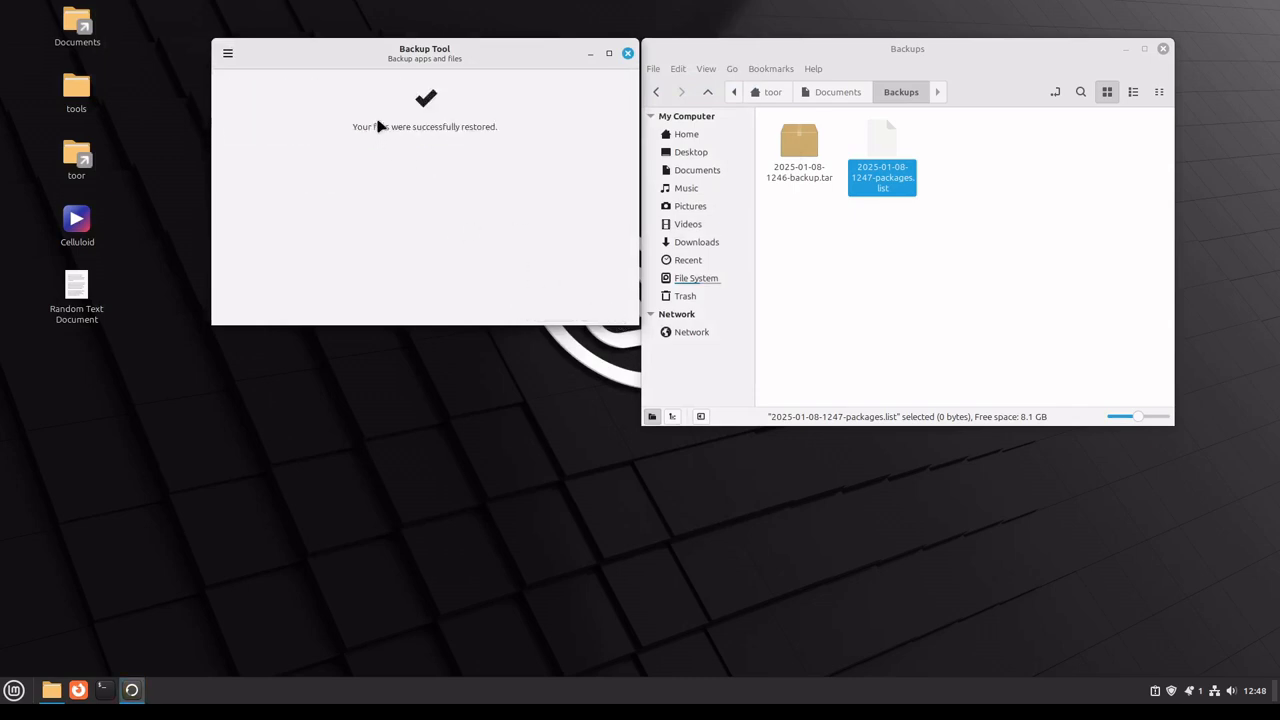